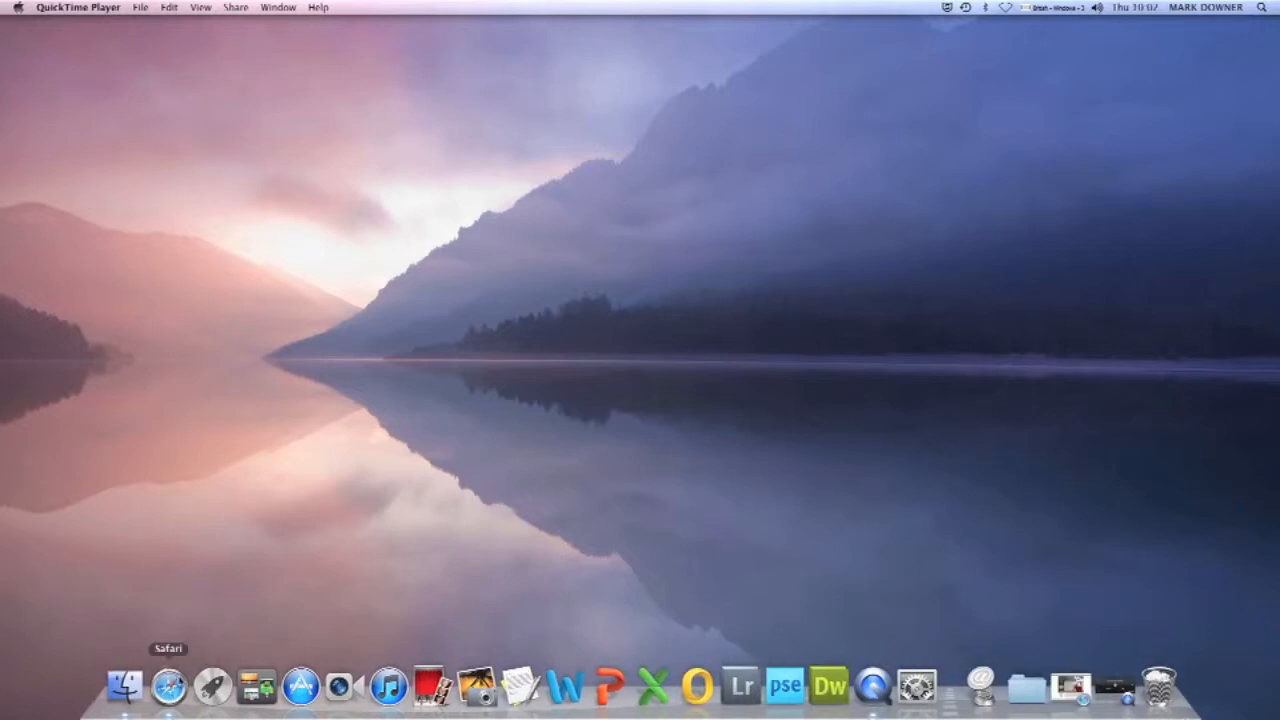
left_click(168, 686)
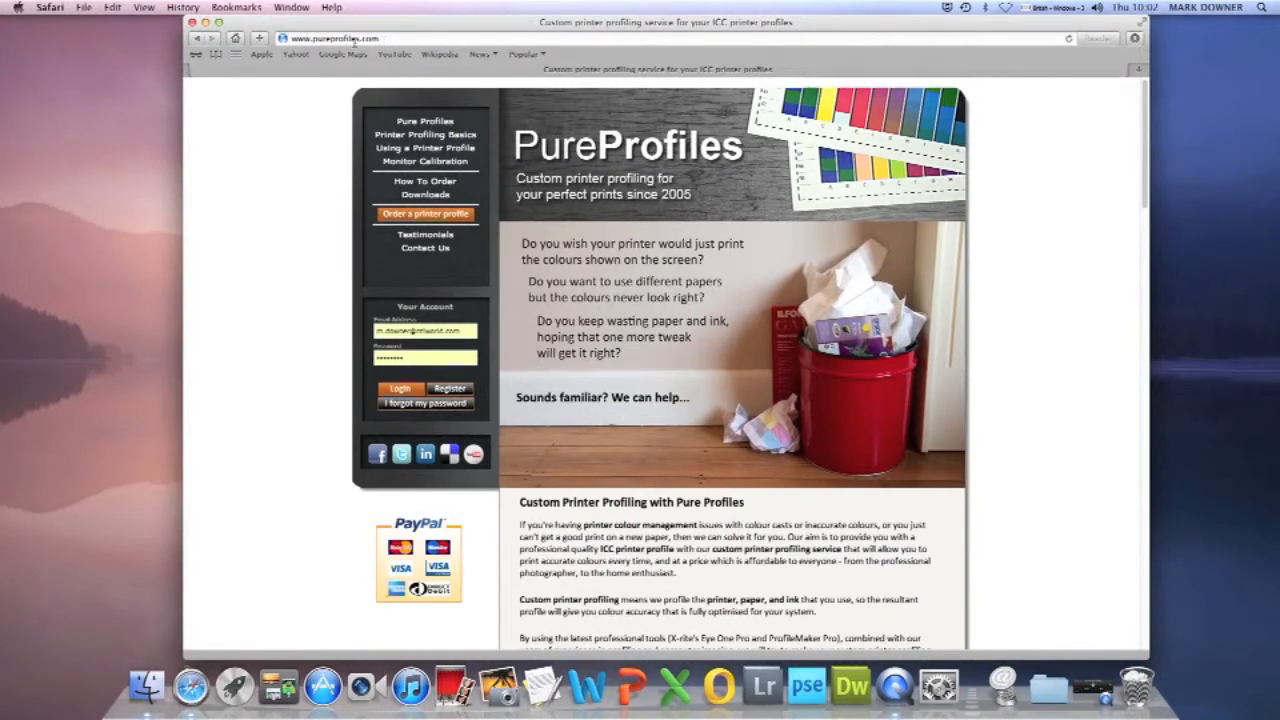
left_click(394, 38)
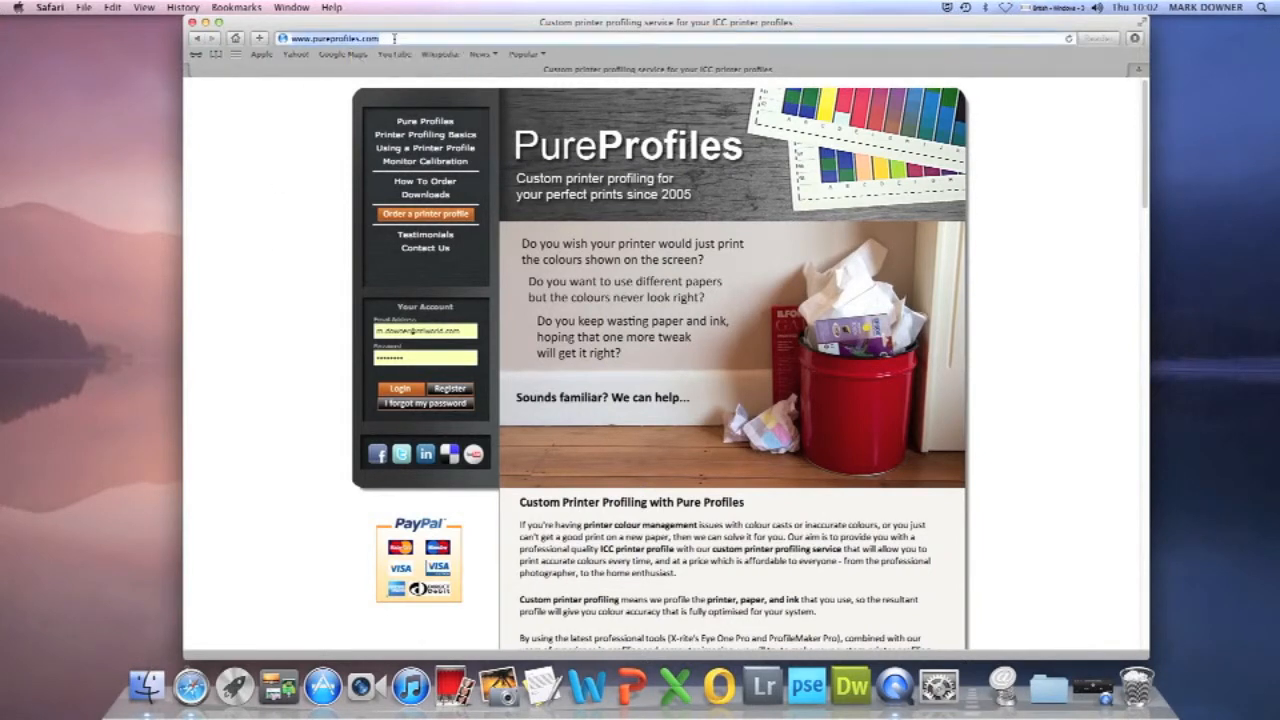
scroll(657, 363, "down", 2)
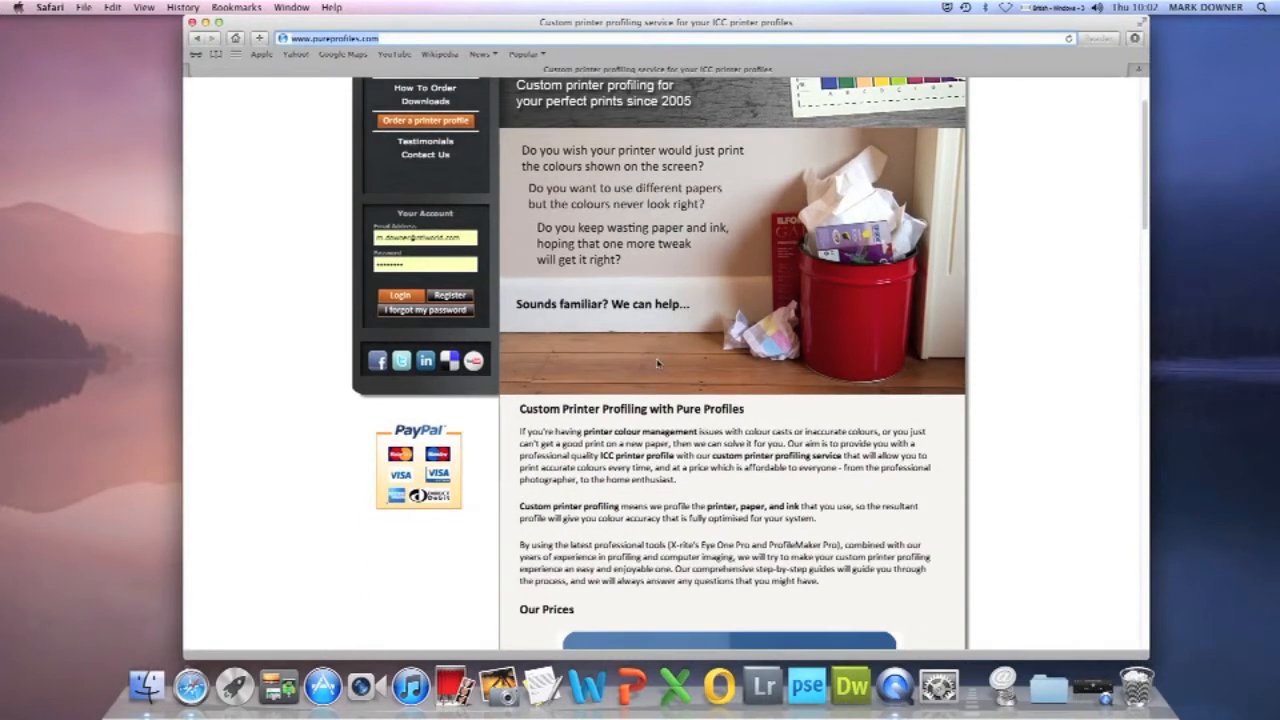
scroll(657, 363, "down", 5)
scroll(657, 363, "up", 5)
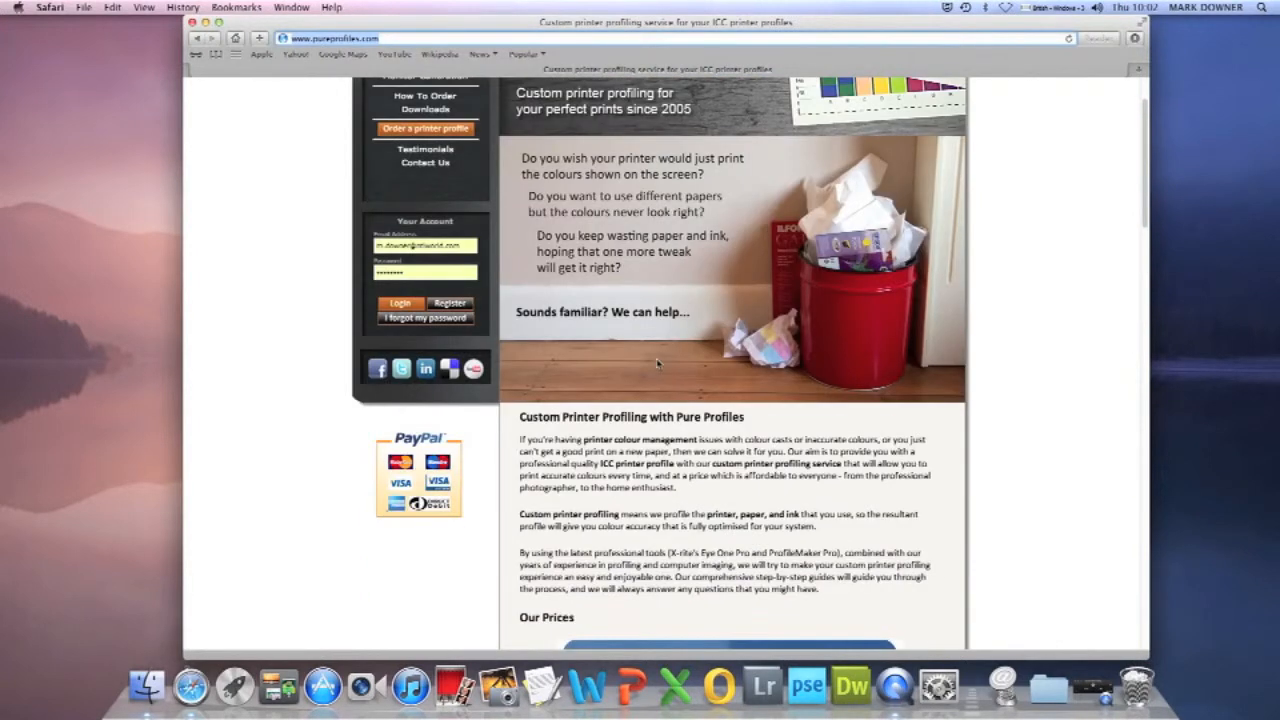
left_click_drag(1146, 173, 612, 197)
scroll(654, 200, "down", 5)
scroll(654, 200, "up", 8)
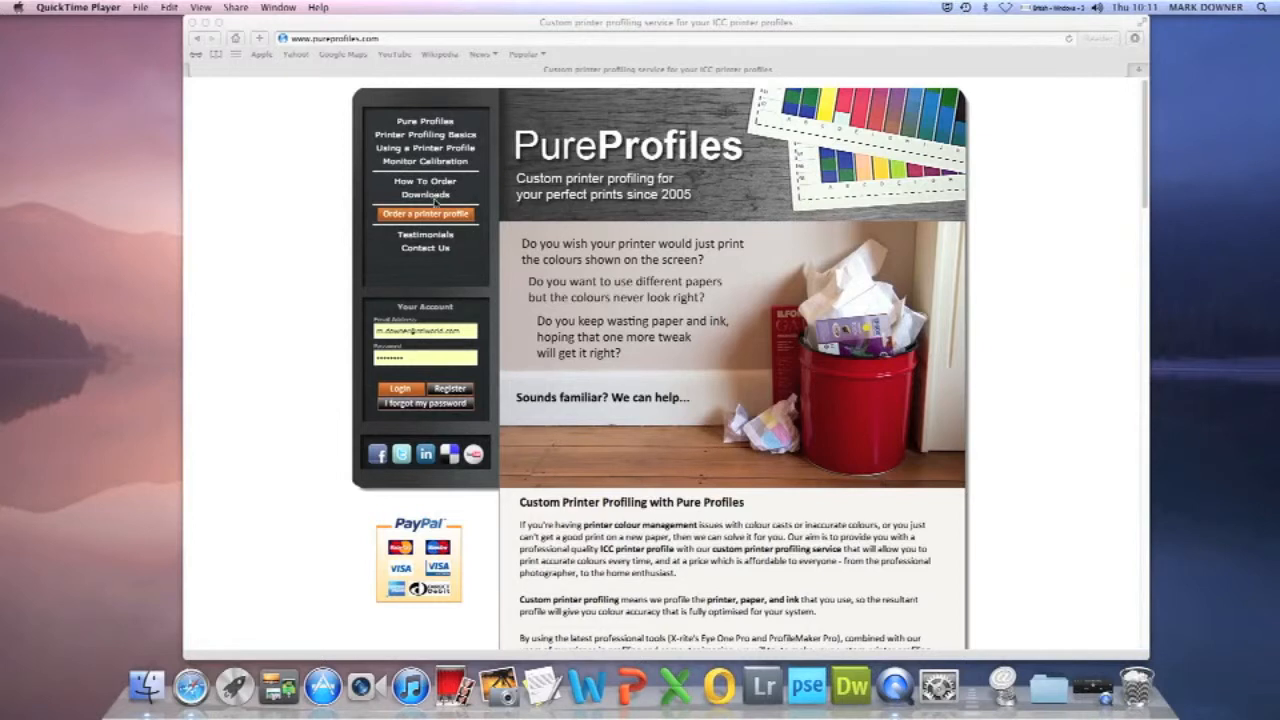
Open the site's Downloads page and look through its profile charts, density charts, guides and other downloads.
left_click(435, 199)
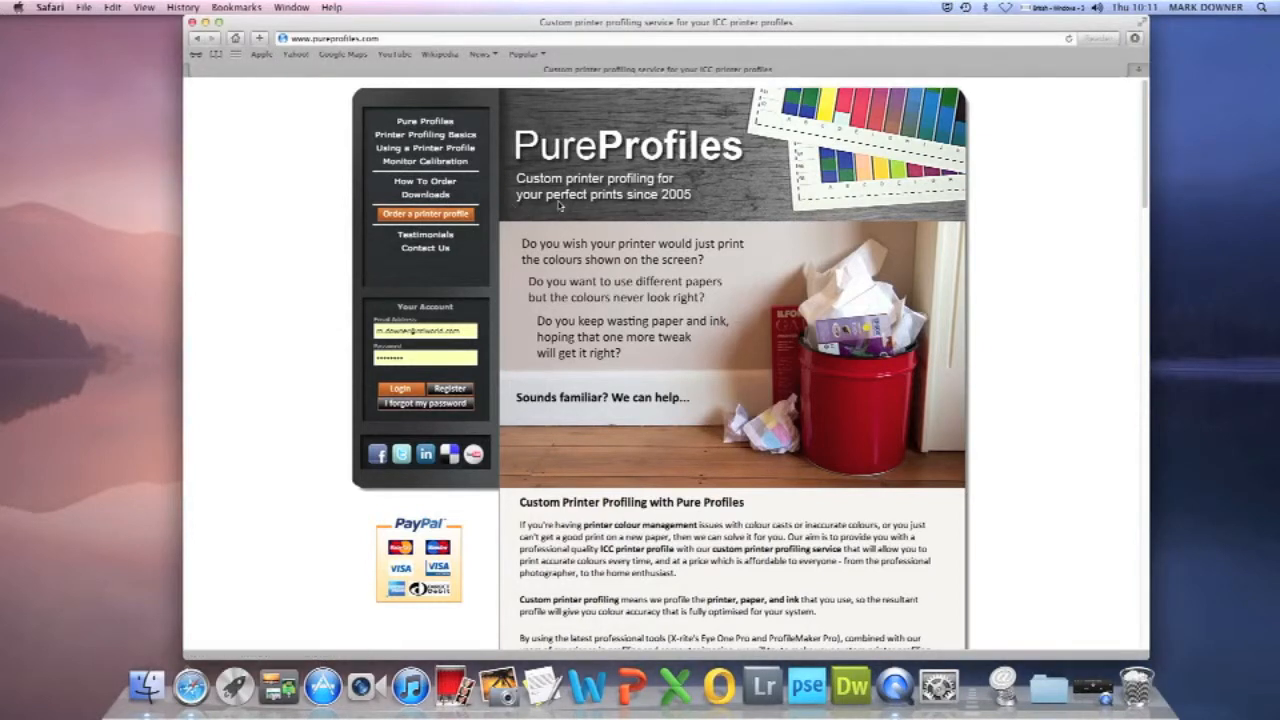
left_click(426, 195)
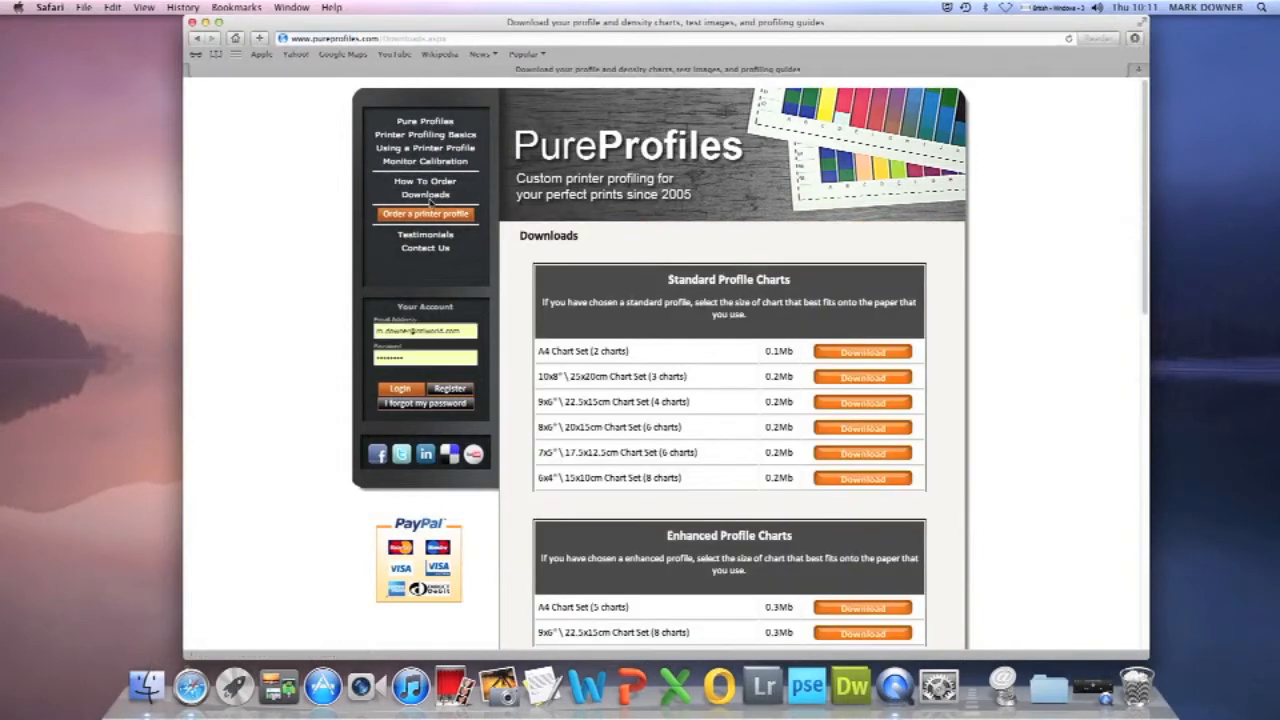
scroll(1059, 269, "down", 4)
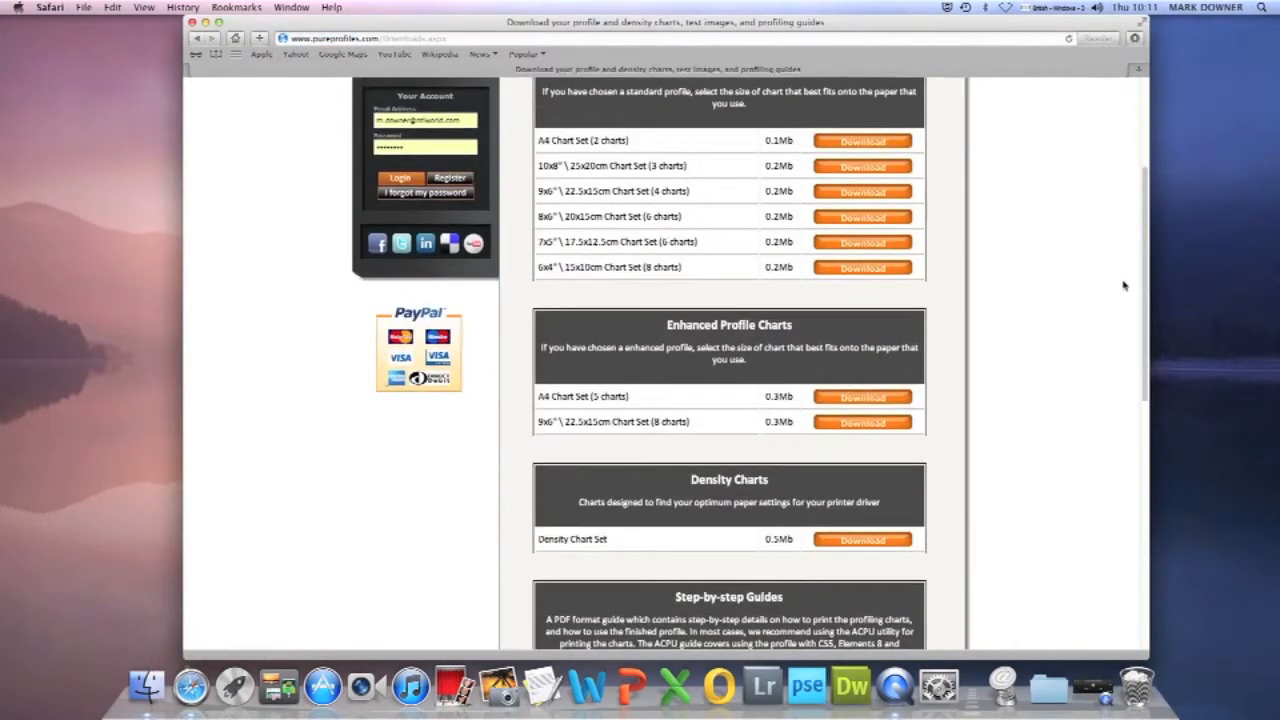
left_click_drag(1147, 221, 1147, 334)
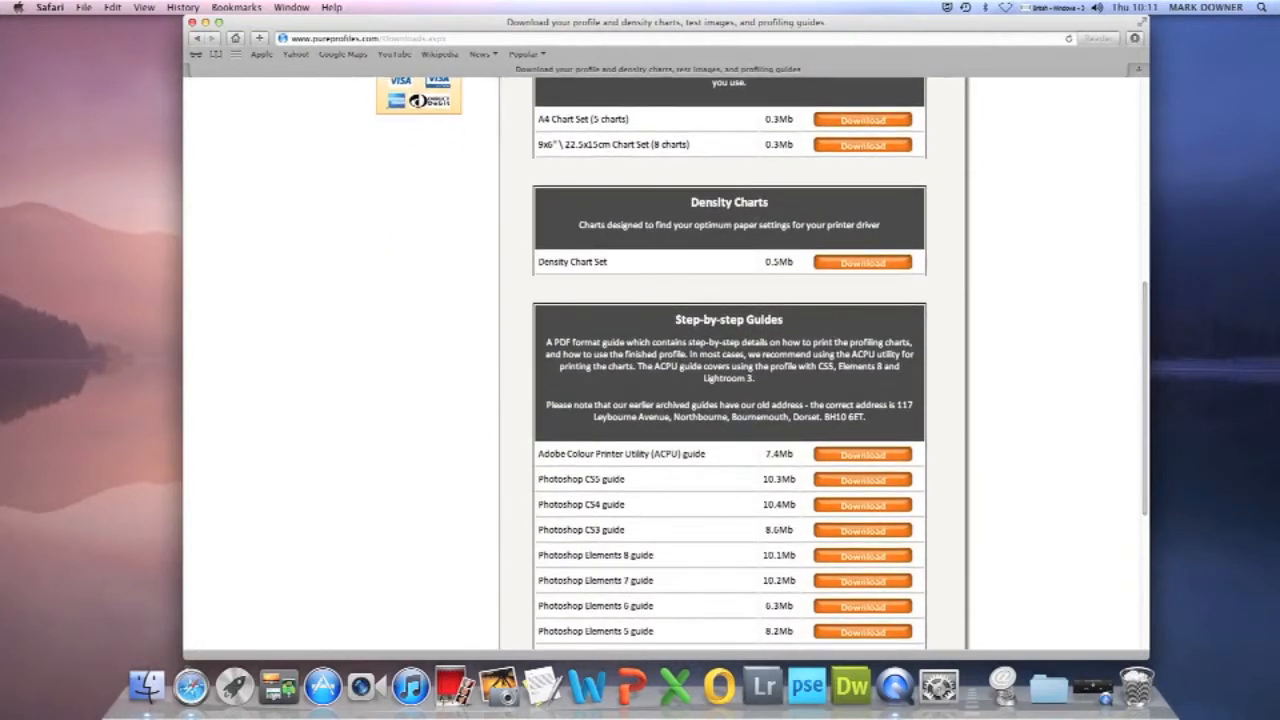
left_click_drag(1145, 326, 1147, 395)
scroll(801, 107, "down", 3)
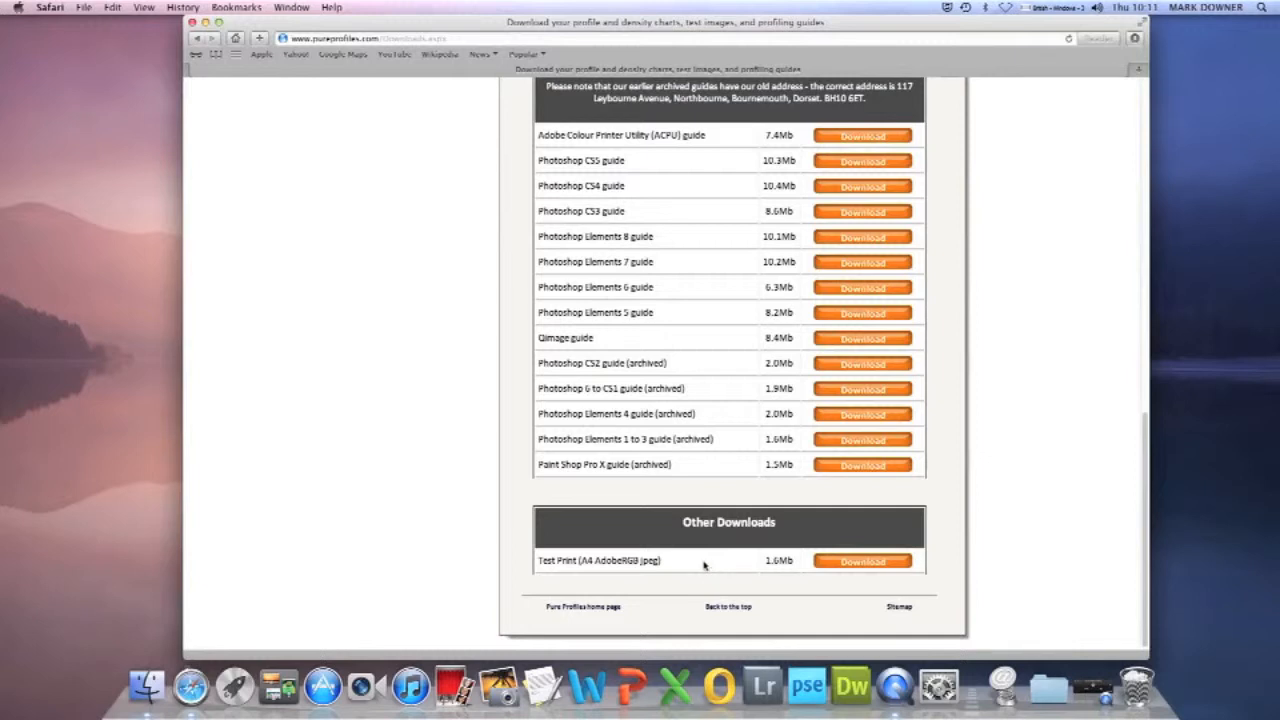
Examine the non-archived step-by-step guides, from the Adobe Colour Printer Utility guide through to the Qimage guide.
scroll(704, 563, "up", 1)
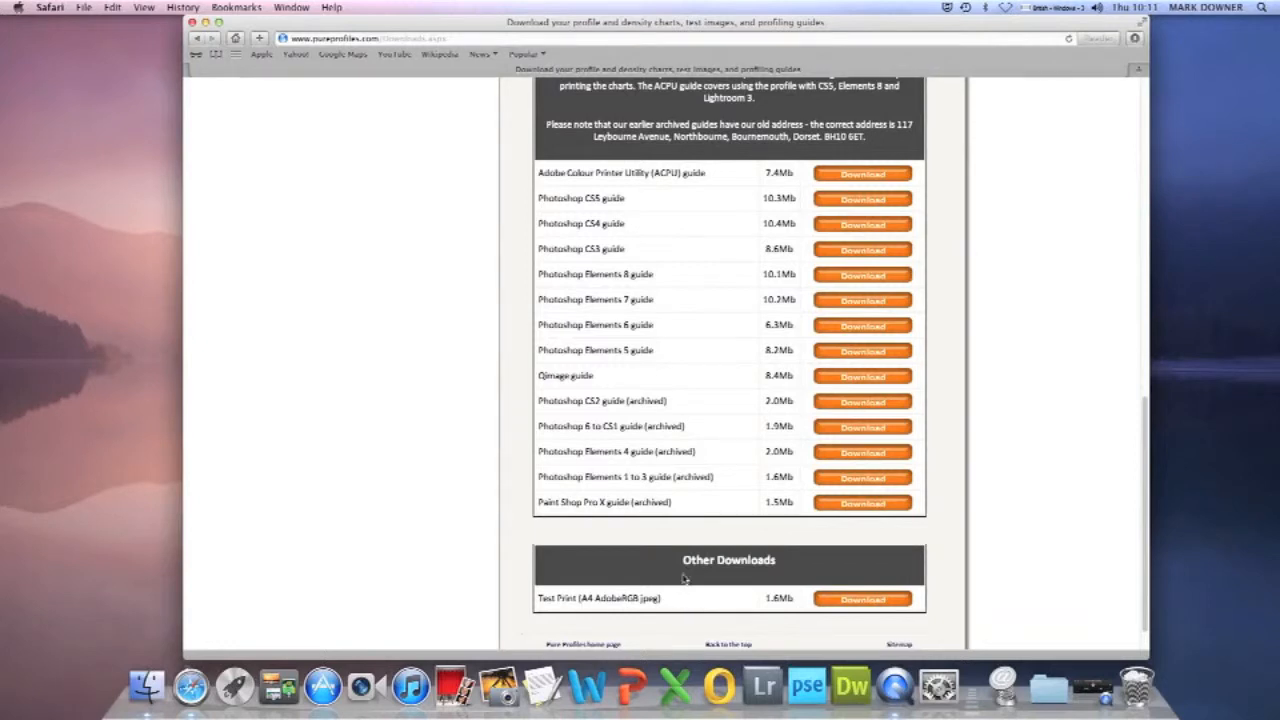
scroll(679, 588, "up", 1)
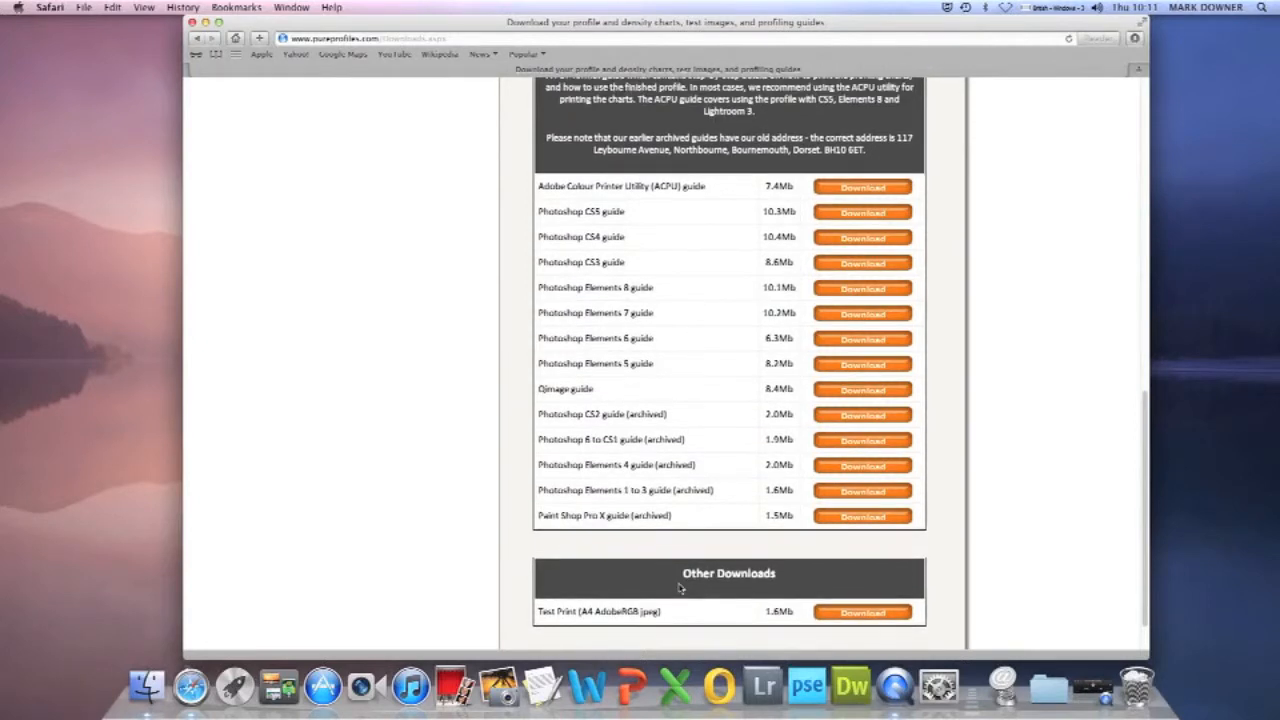
scroll(679, 588, "up", 2)
scroll(675, 358, "up", 3)
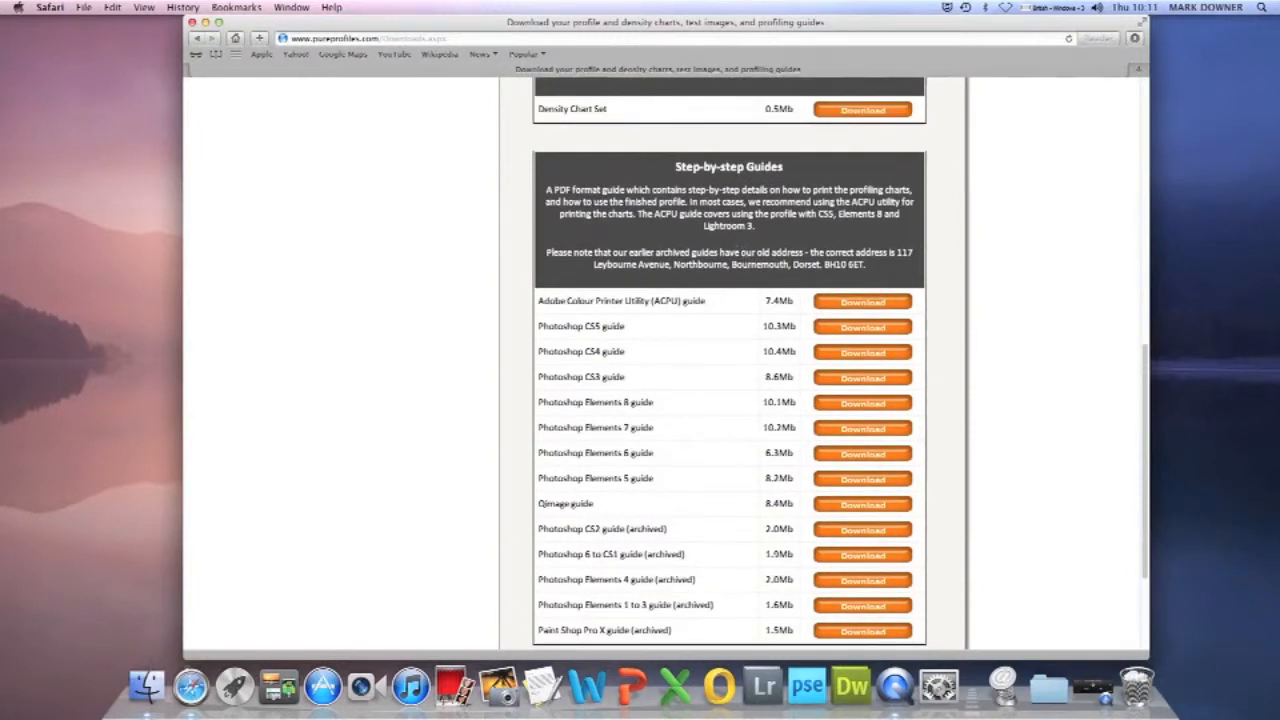
scroll(714, 236, "down", 4)
scroll(714, 236, "down", 1)
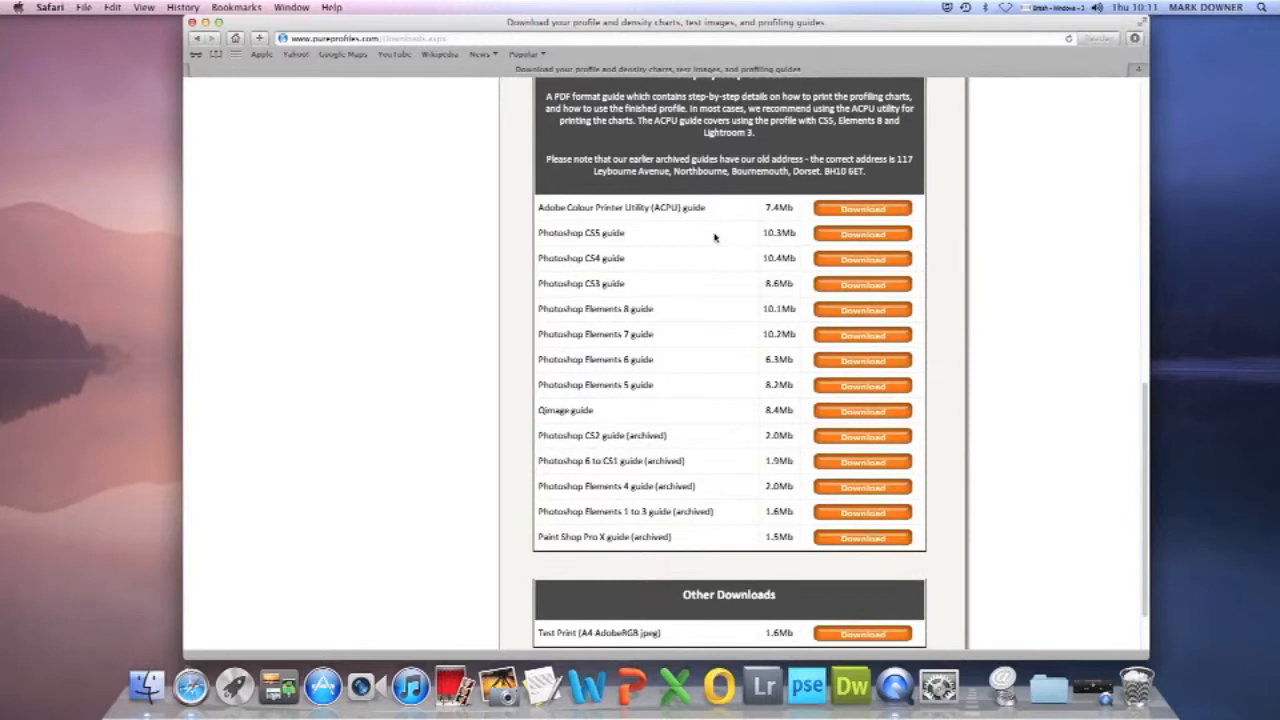
left_click_drag(604, 412, 542, 205)
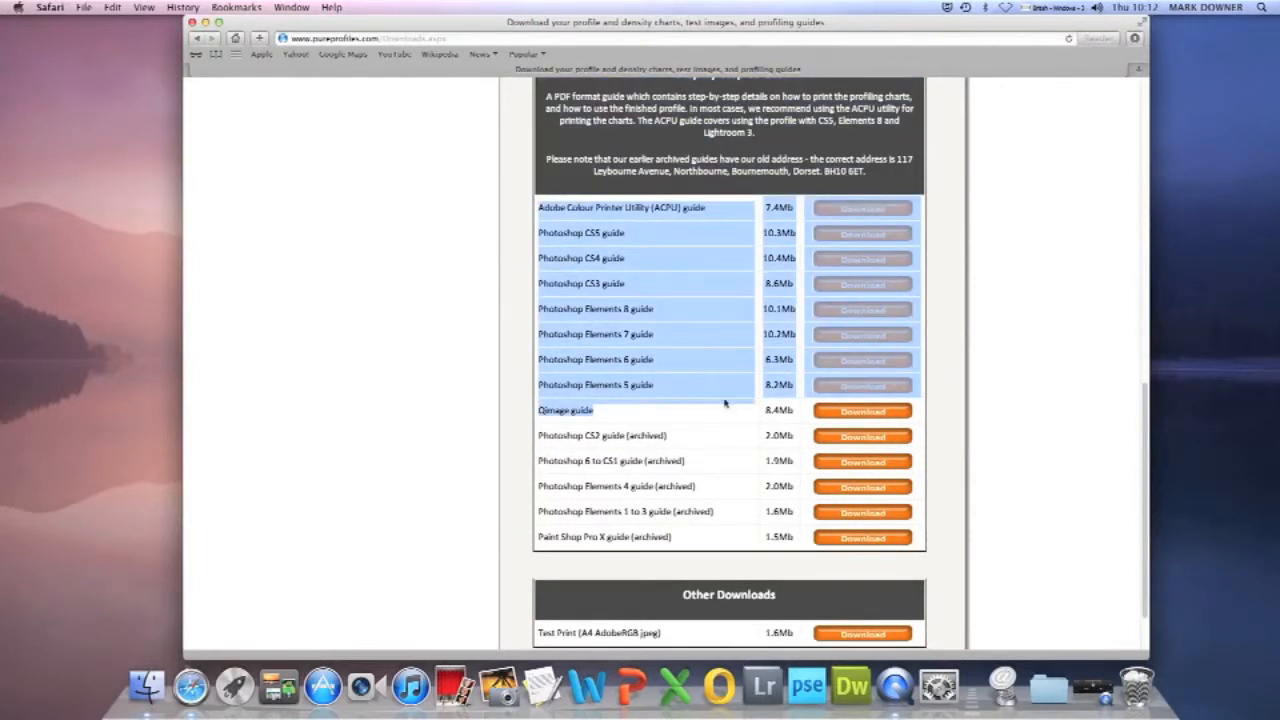
left_click(792, 414)
left_click_drag(792, 414, 792, 232)
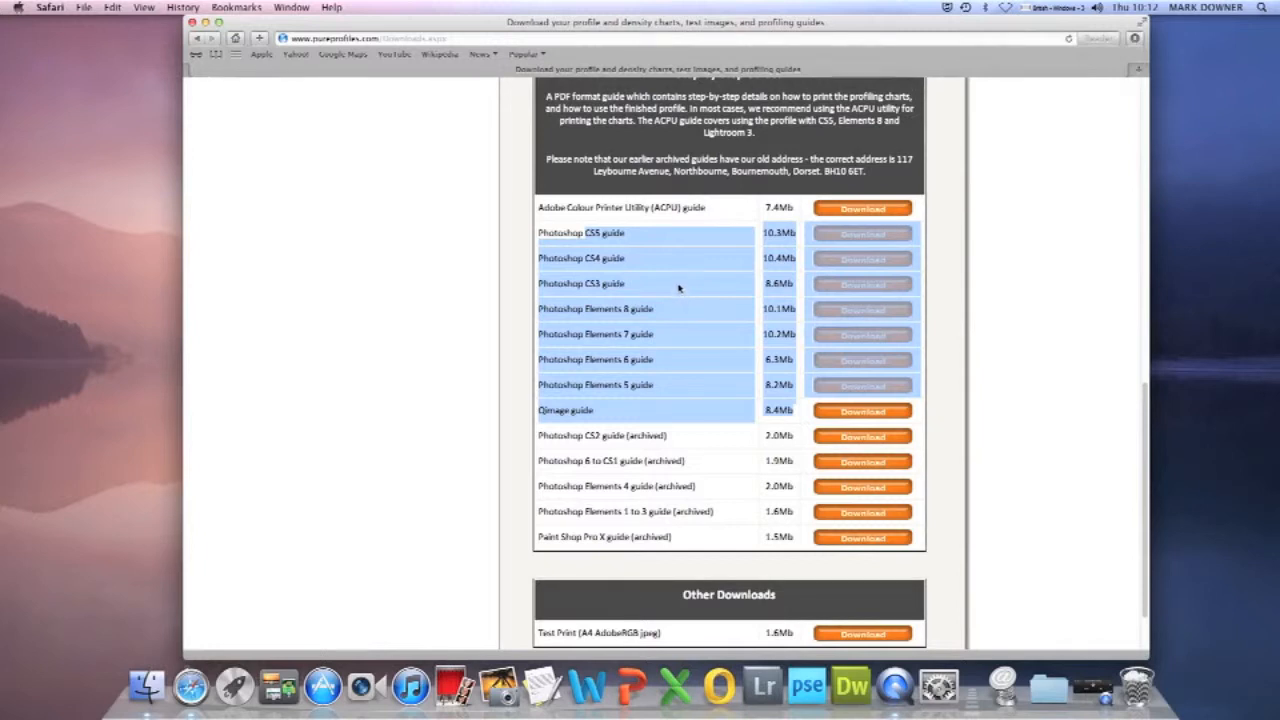
left_click(681, 289)
Point out the Adobe Colour Printer Utility (ACPU) guide in the Step-by-step Guides table by highlighting its entry.
scroll(717, 221, "down", 1)
scroll(718, 222, "up", 3)
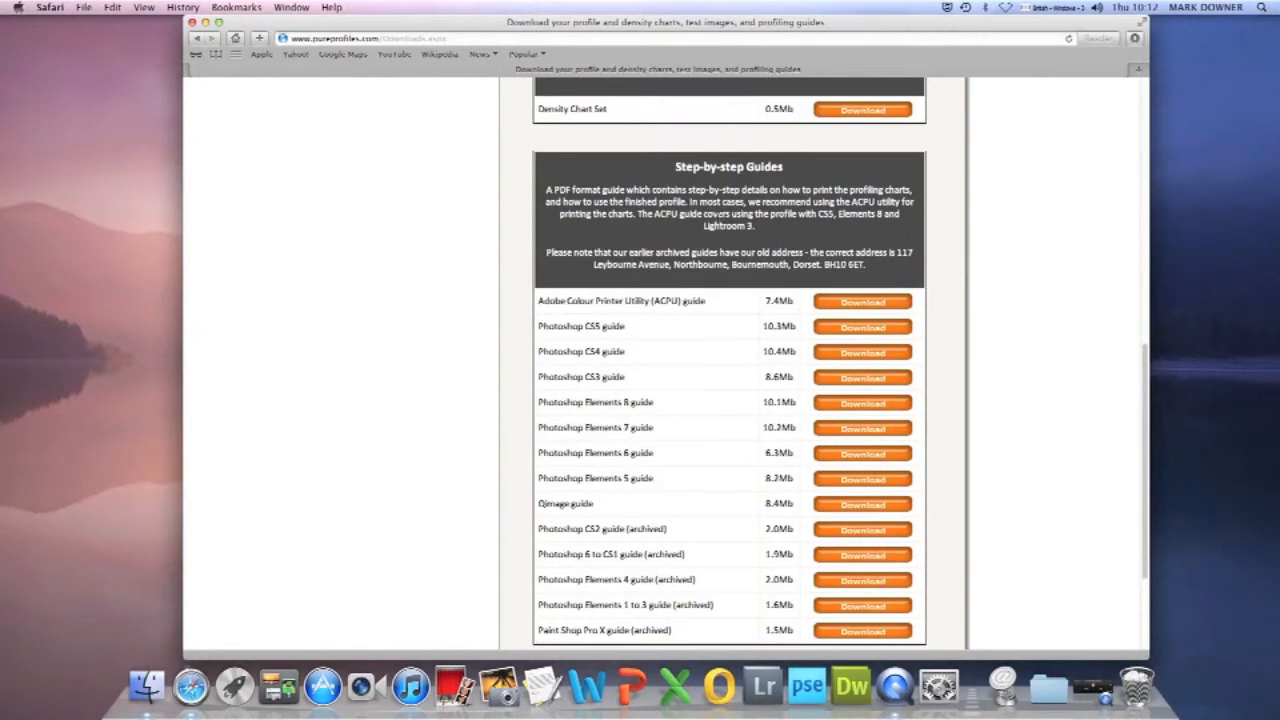
mouse_move(529, 306)
left_mouse_down()
mouse_move(720, 304)
mouse_move(525, 303)
left_mouse_up()
left_click(722, 310)
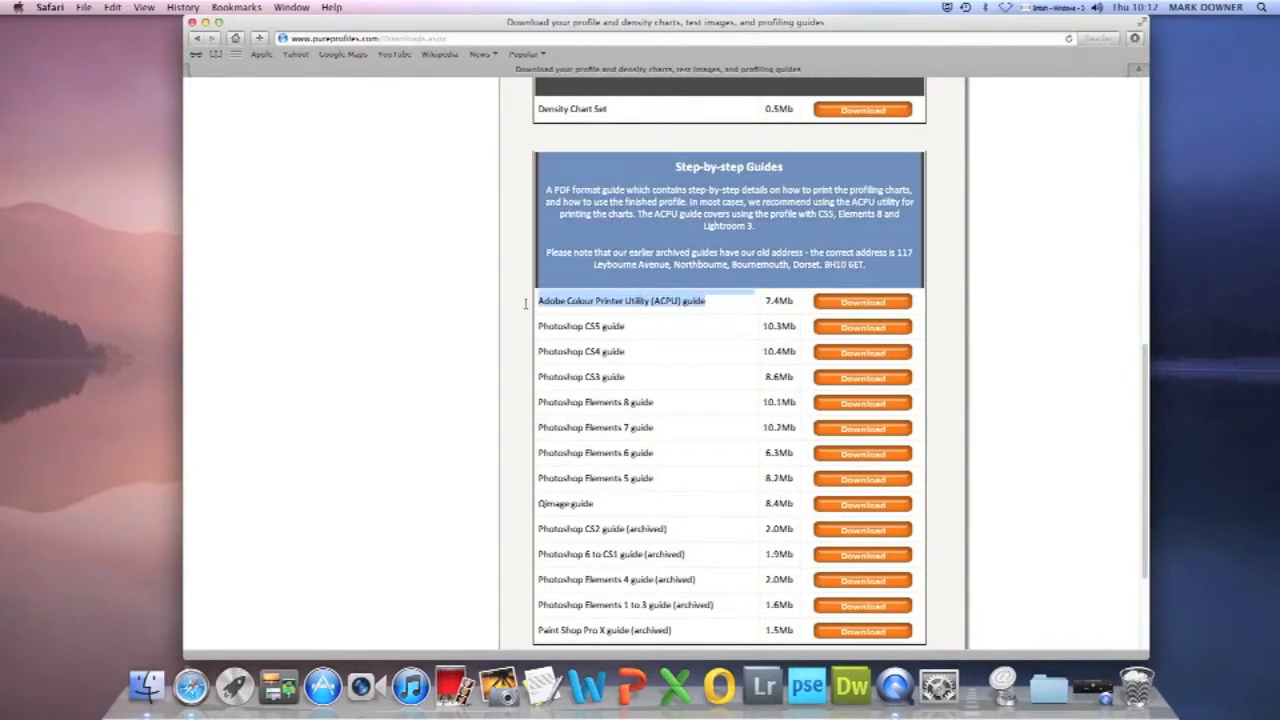
left_click(634, 346)
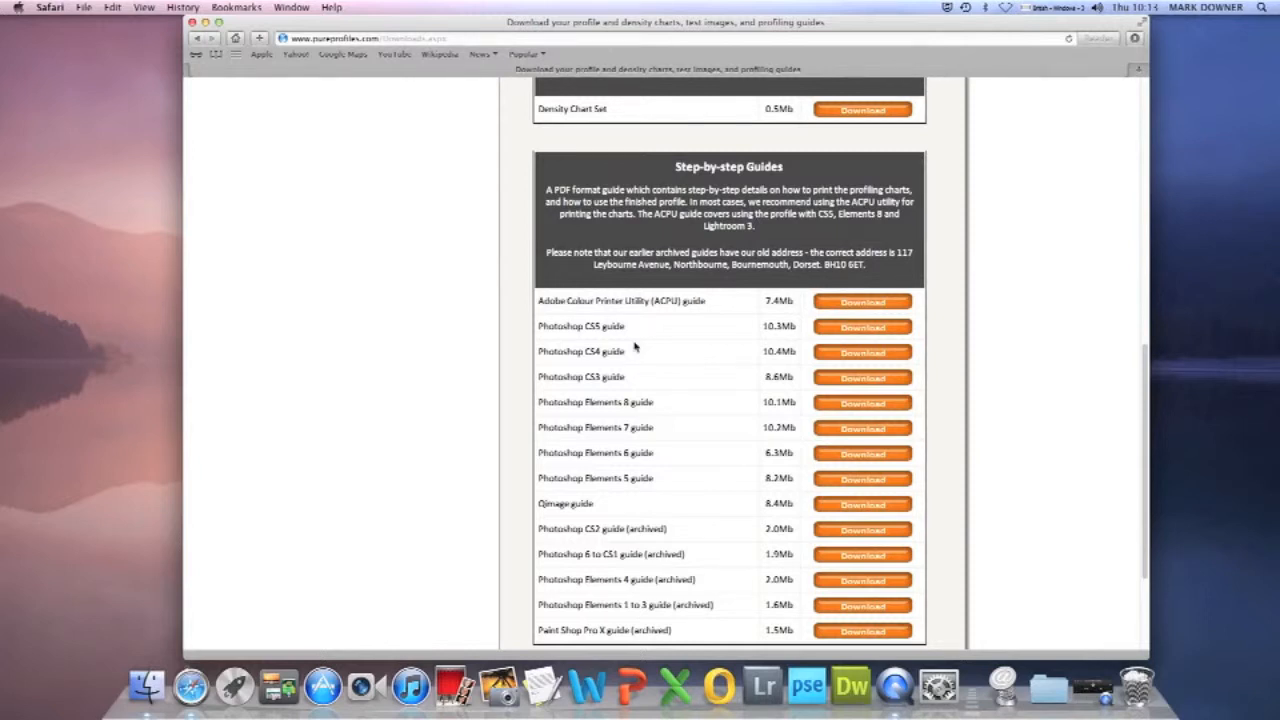
Review the archived guides, from Photoshop CS2 to Paint Shop Pro X, and the note about their old address.
scroll(635, 346, "down", 3)
mouse_move(694, 549)
left_mouse_down()
mouse_move(566, 545)
mouse_move(530, 448)
mouse_move(540, 441)
left_mouse_up()
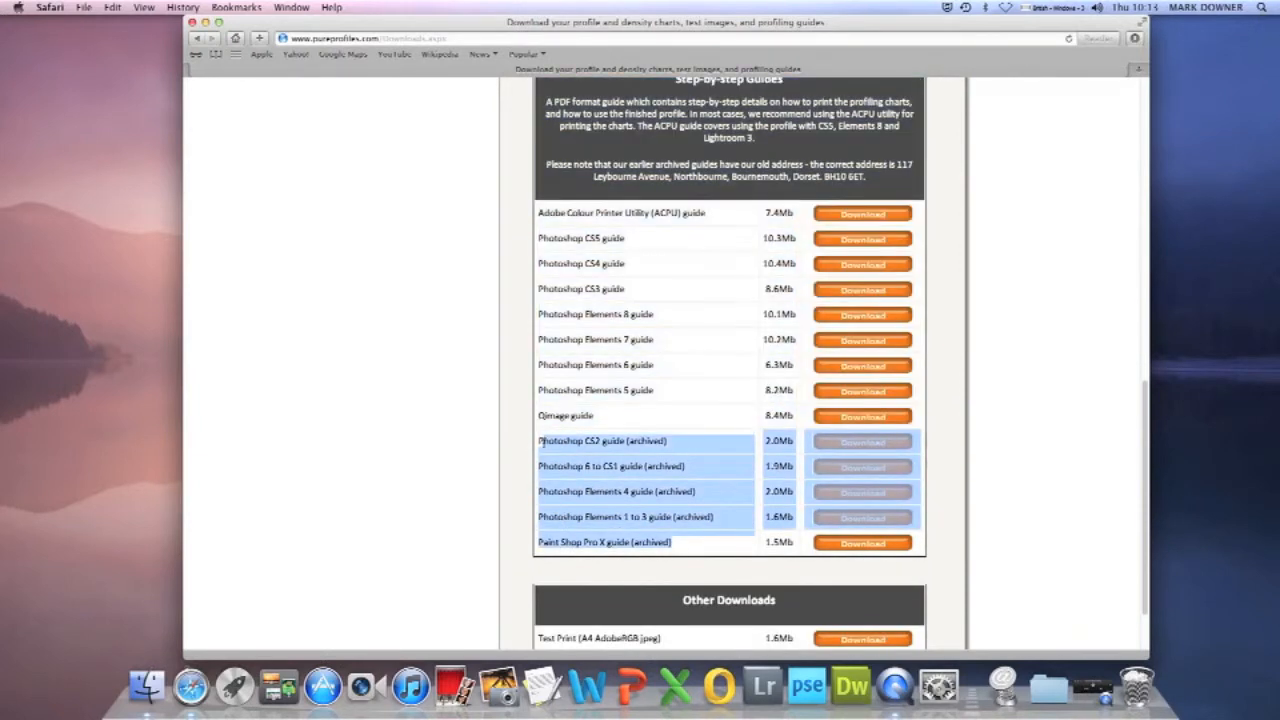
left_click(665, 452)
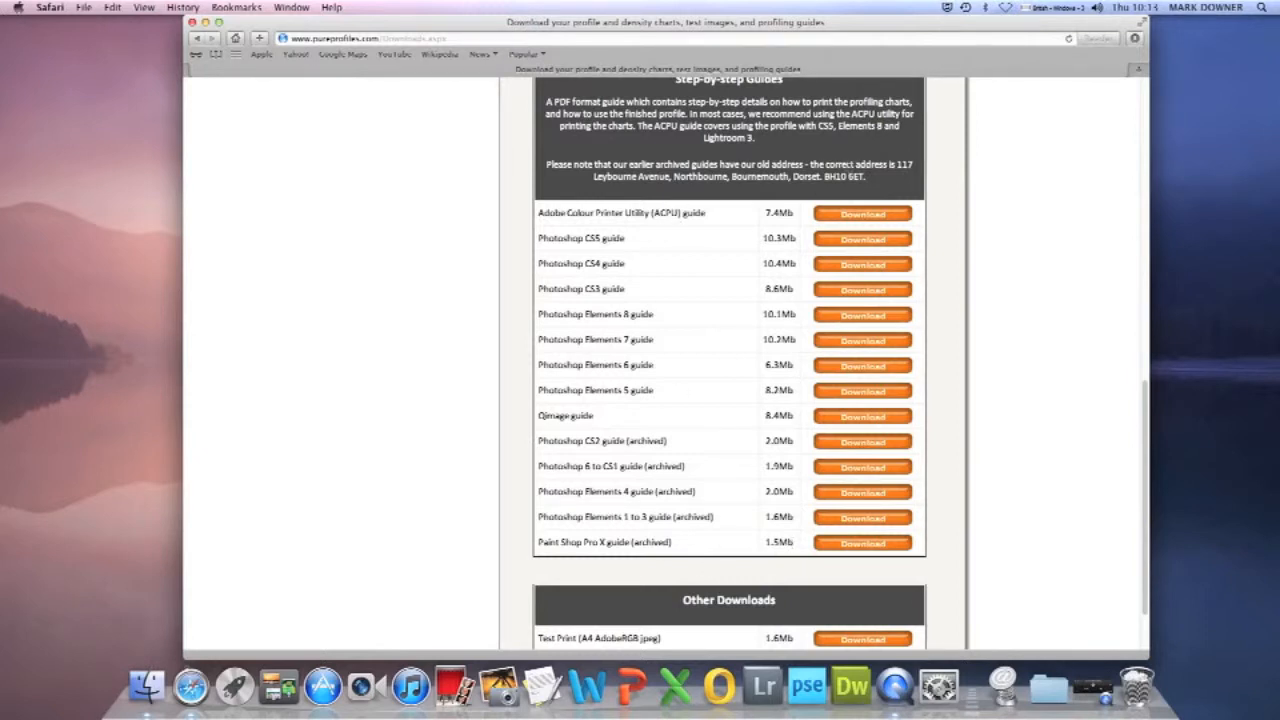
left_click_drag(893, 186, 546, 162)
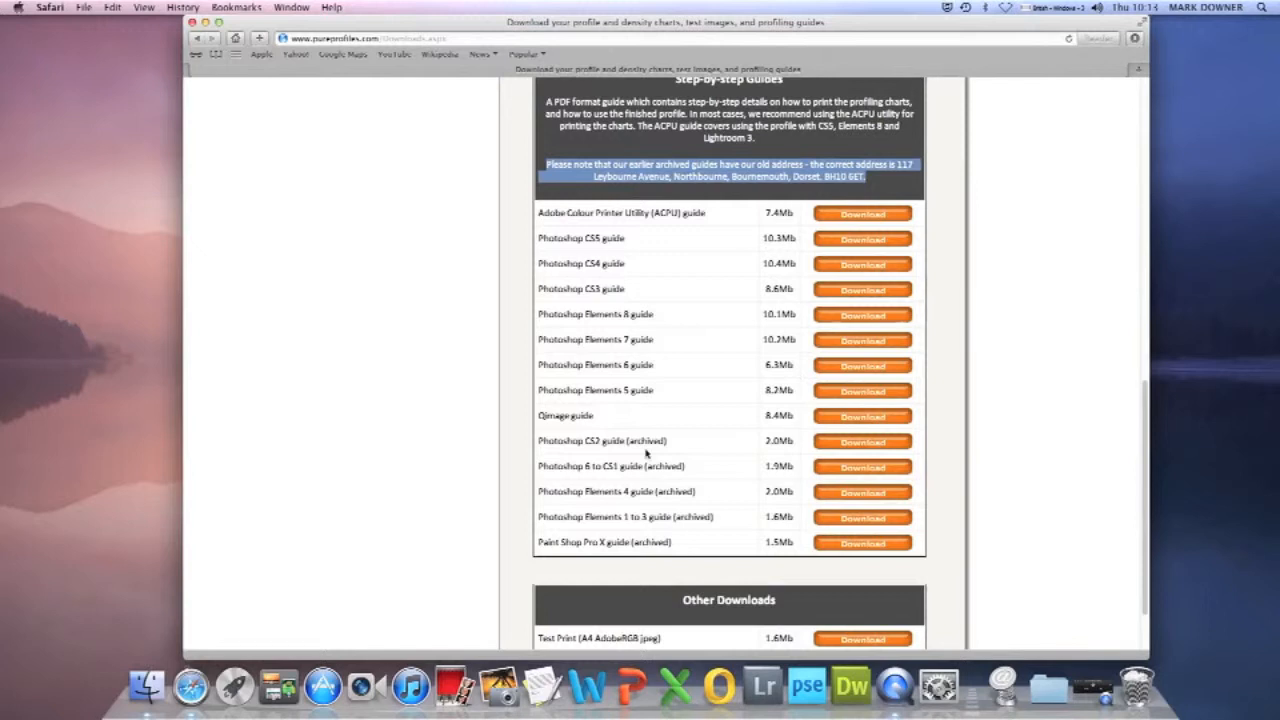
left_click(878, 170)
scroll(878, 172, "down", 2)
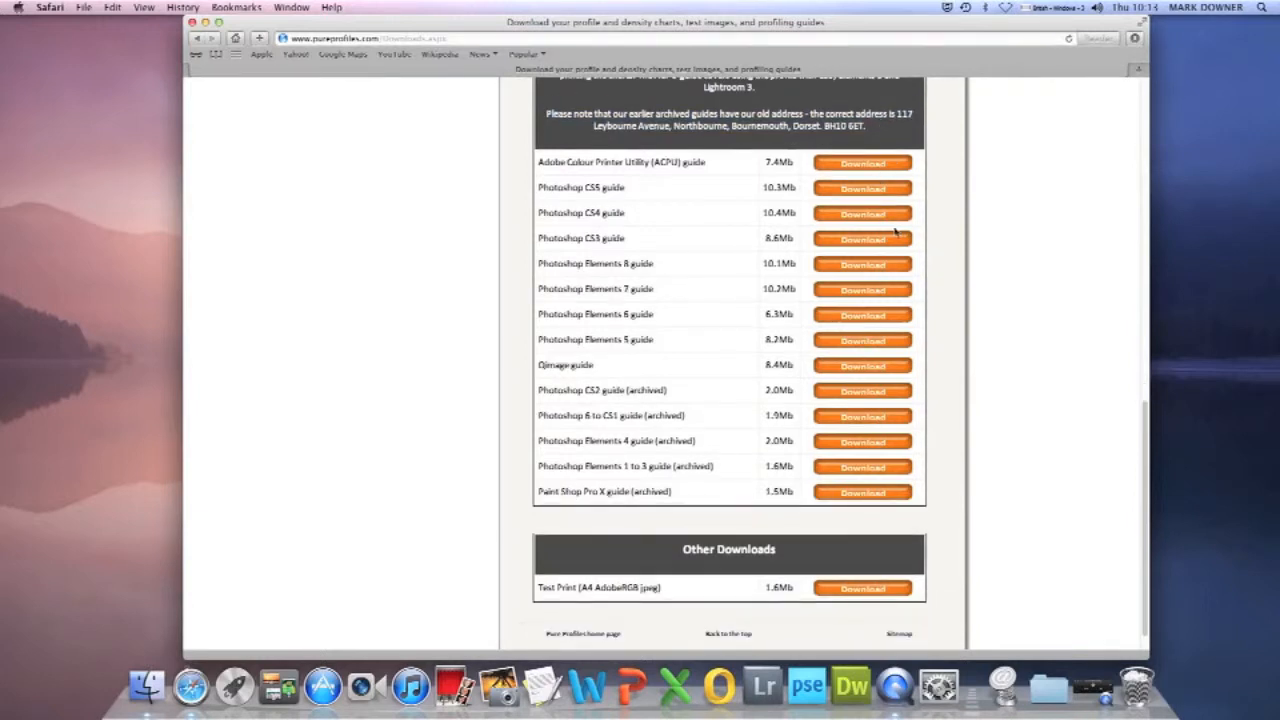
scroll(890, 234, "down", 1)
Compare the chart set sizes offered under Standard Profile Charts and Enhanced Profile Charts.
scroll(884, 234, "up", 10)
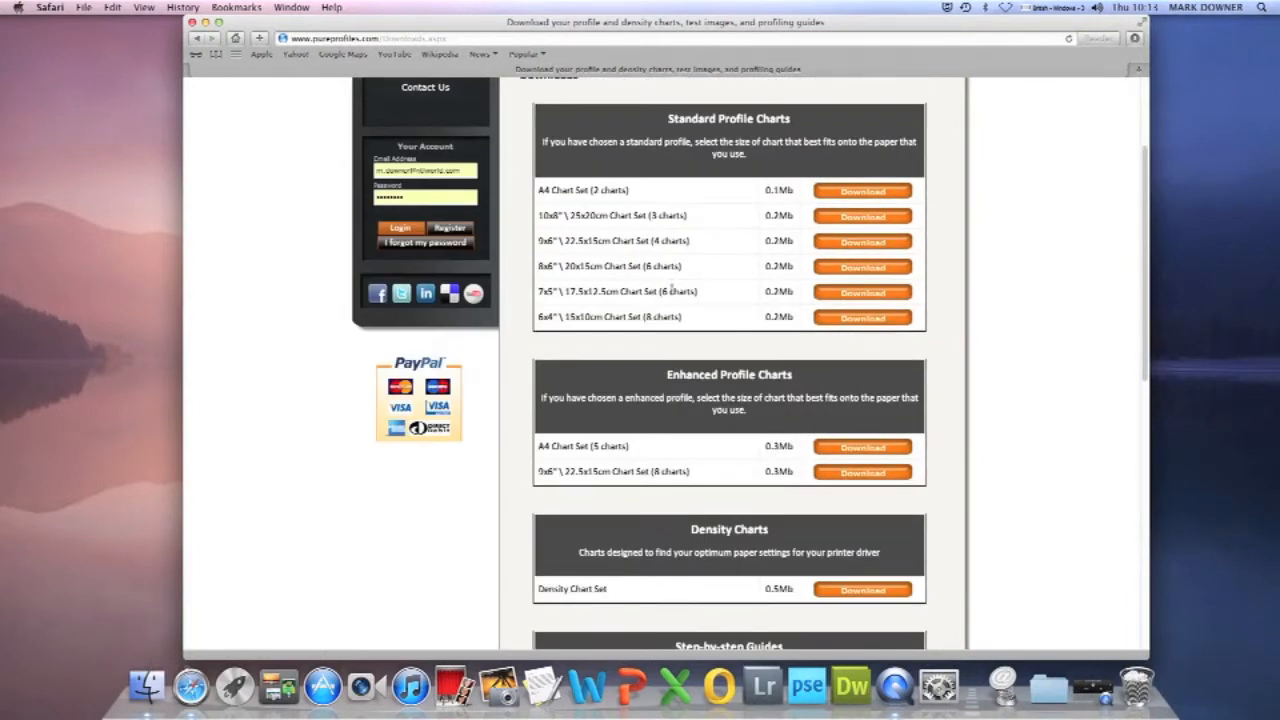
scroll(742, 128, "up", 3)
scroll(720, 170, "down", 1)
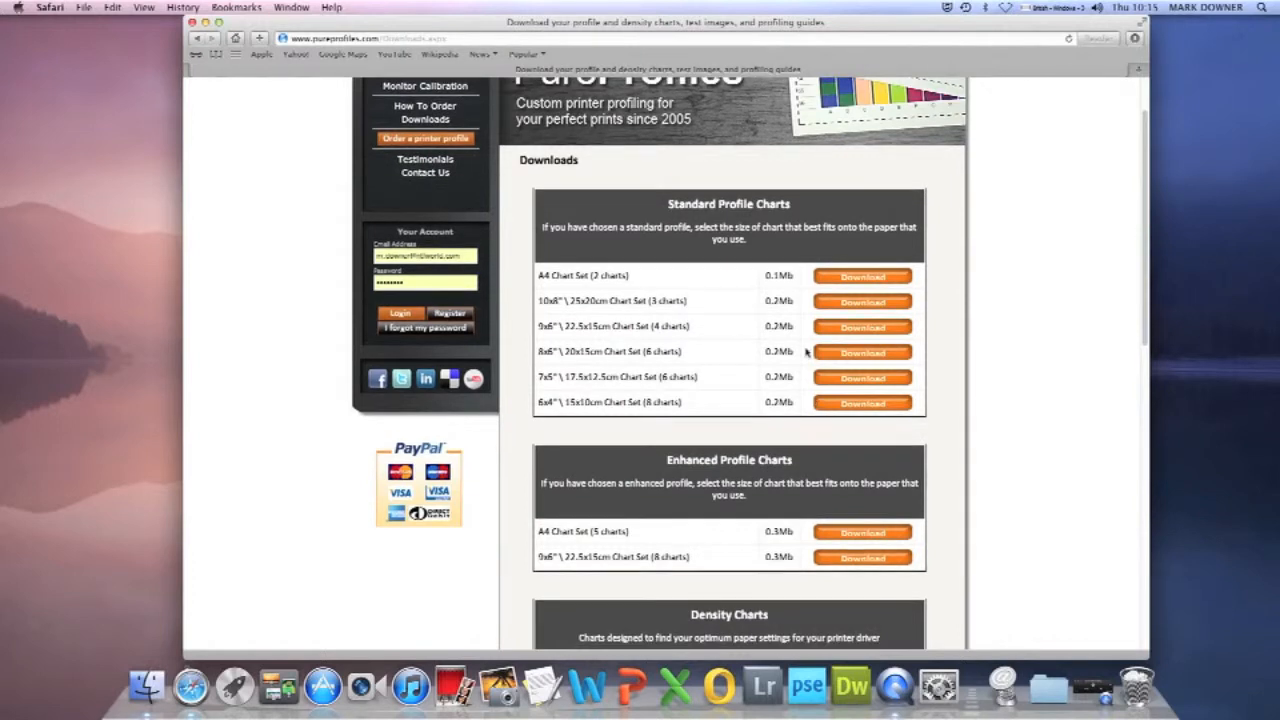
scroll(803, 348, "down", 5)
scroll(803, 348, "up", 4)
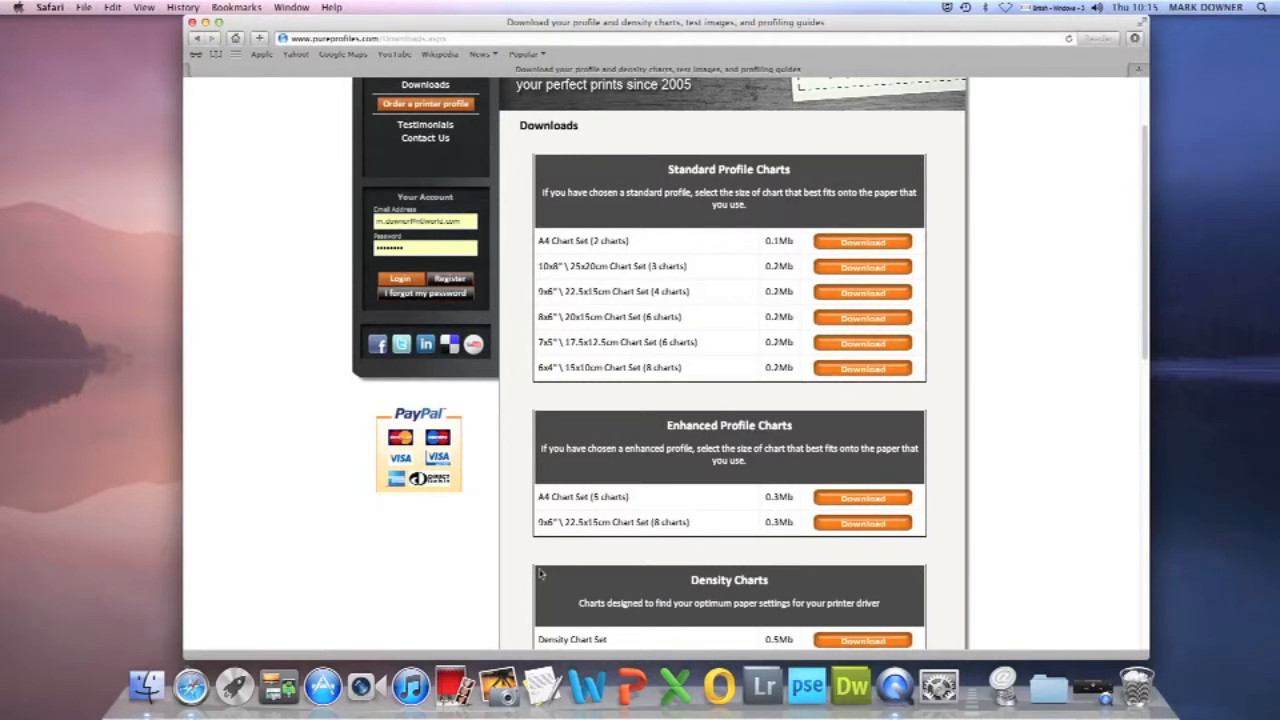
scroll(557, 533, "down", 1)
scroll(557, 533, "down", 1)
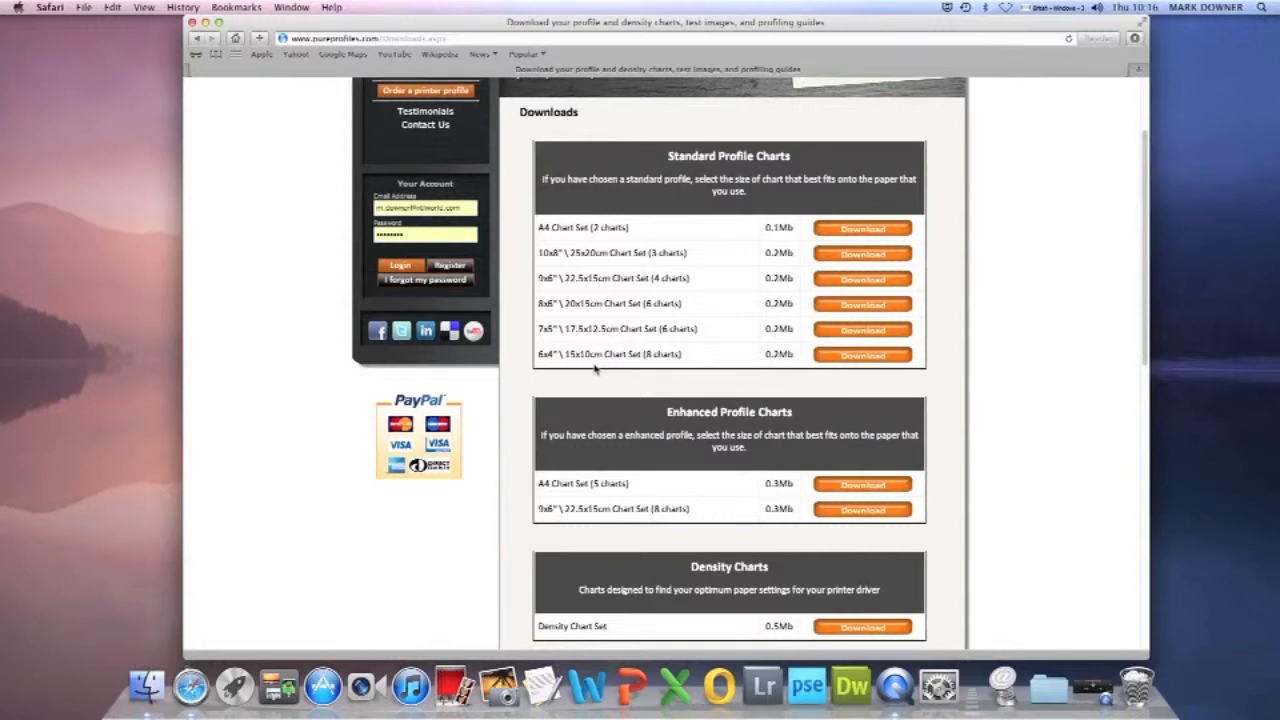
Examine the Density Charts section and its Density Chart Set for finding optimum paper settings.
scroll(771, 466, "down", 3)
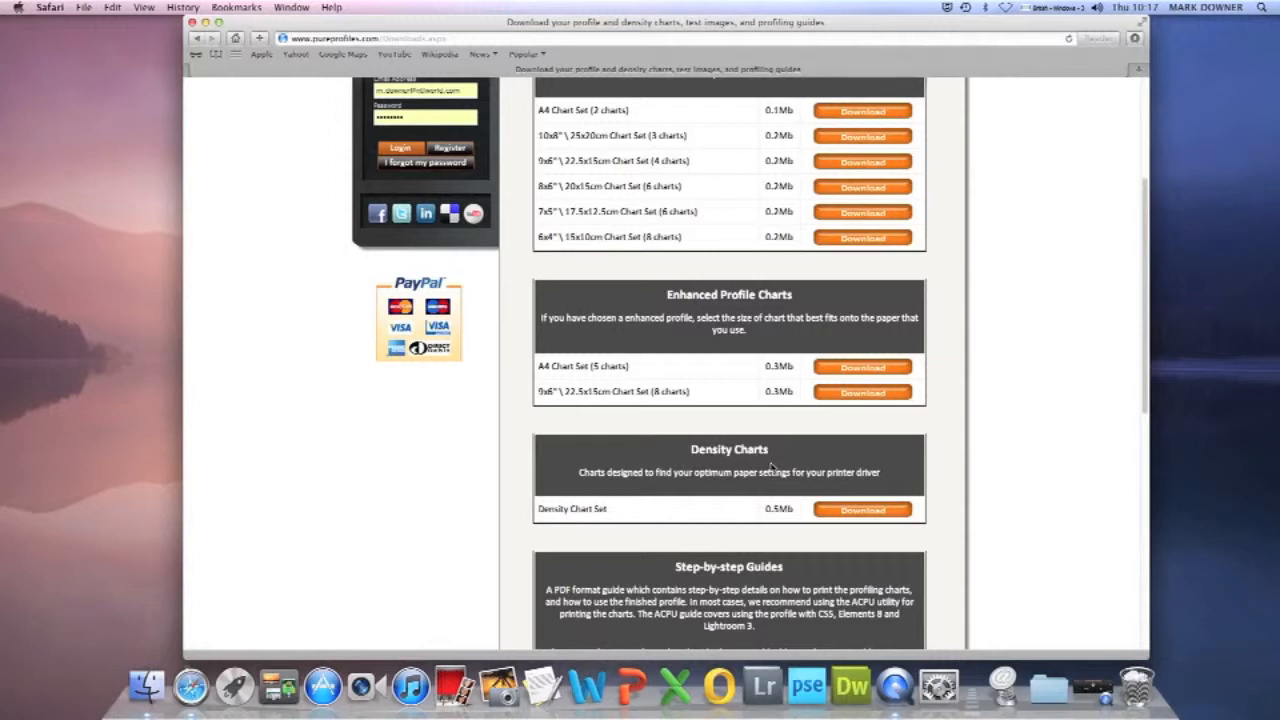
scroll(771, 467, "down", 3)
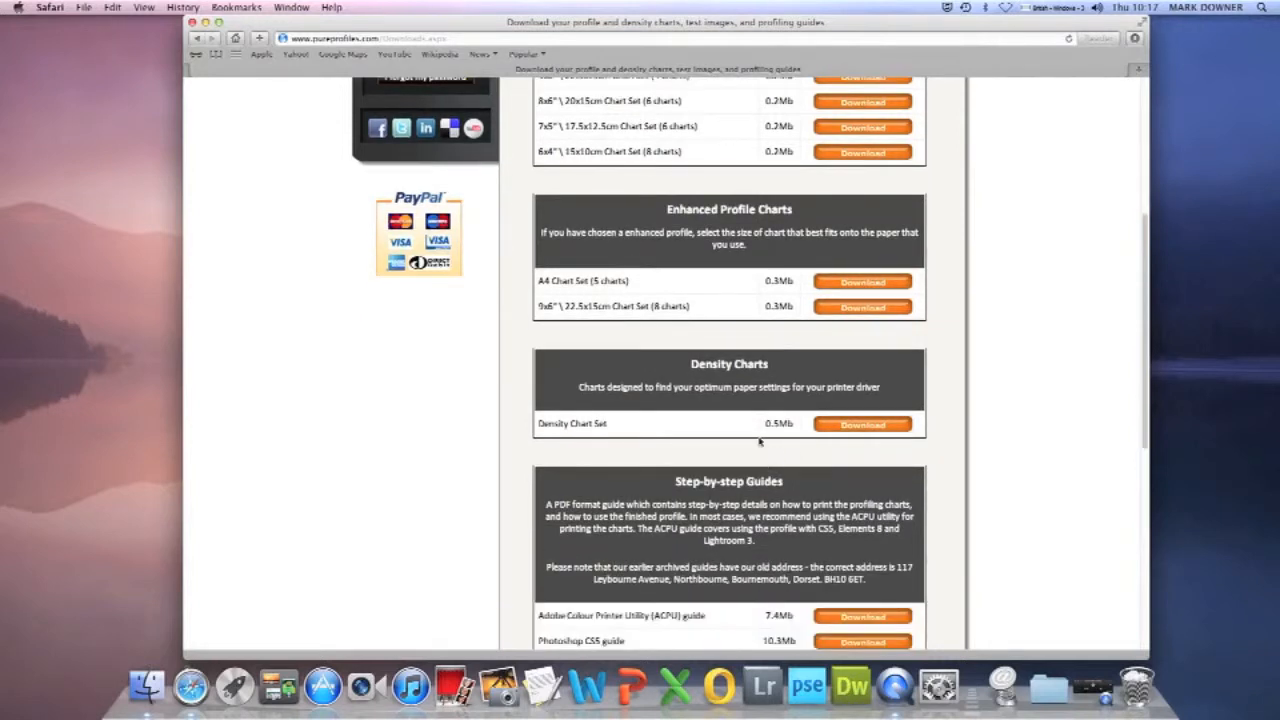
scroll(760, 436, "up", 1)
scroll(760, 434, "down", 2)
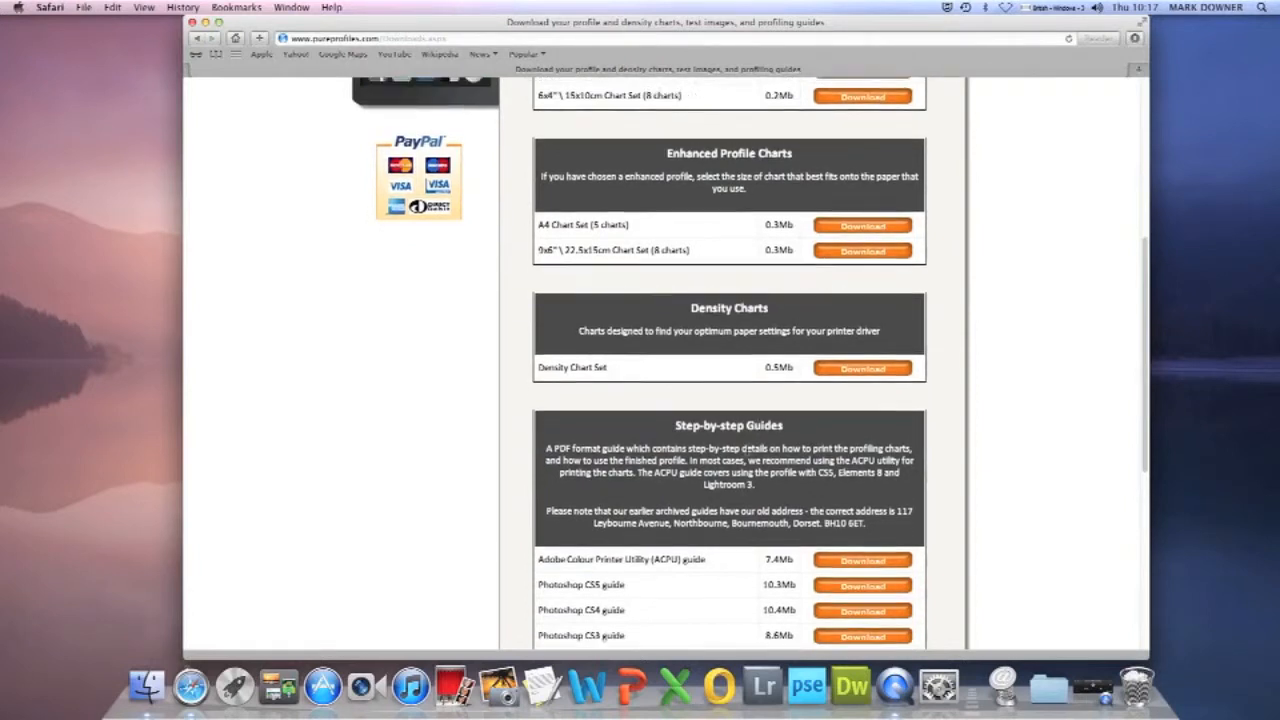
scroll(752, 442, "up", 2)
scroll(900, 410, "up", 1)
scroll(1024, 424, "down", 3)
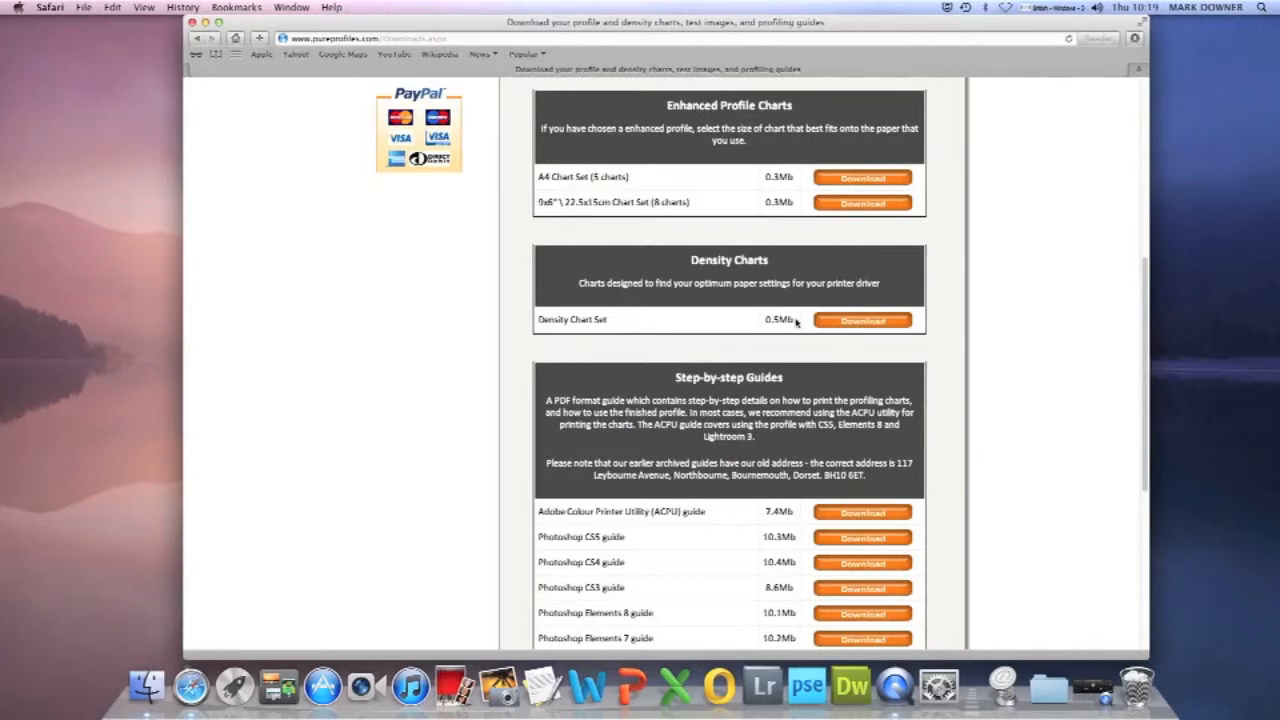
Download the A4 Chart Set (2 charts) from Standard Profile Charts and show the contents of the downloads folder.
scroll(960, 353, "down", 1)
scroll(960, 353, "up", 5)
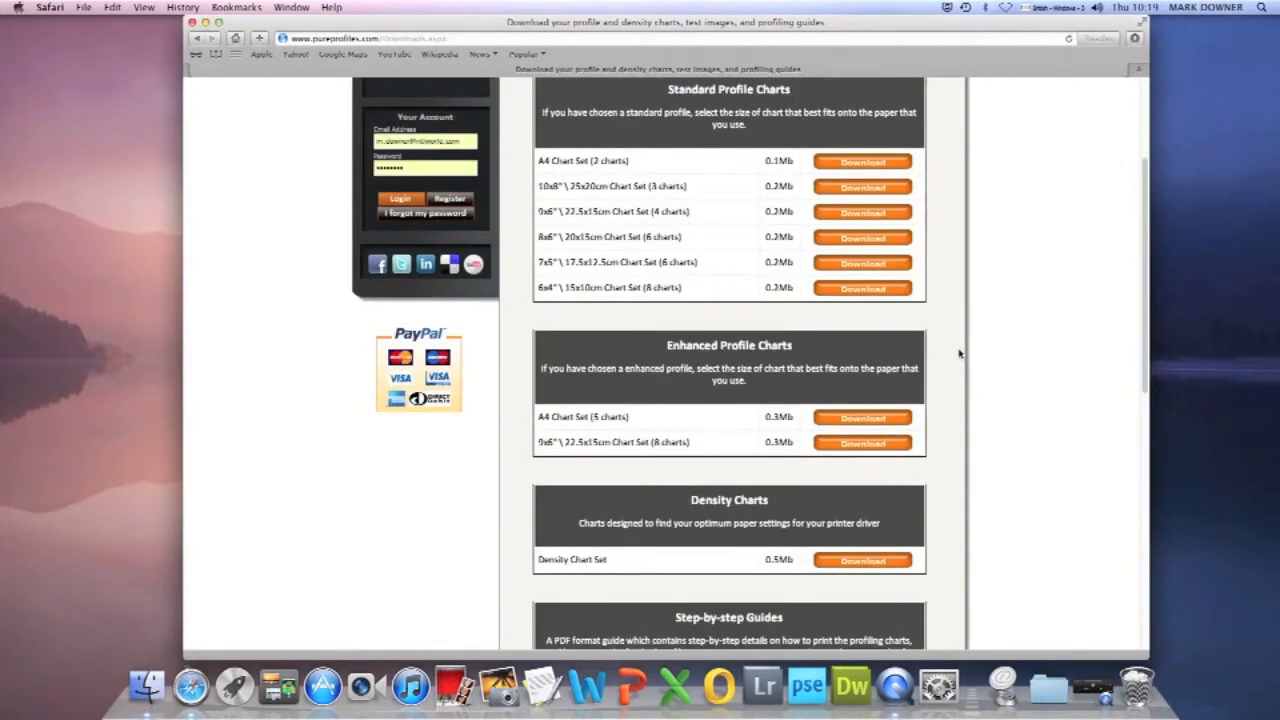
scroll(960, 353, "up", 1)
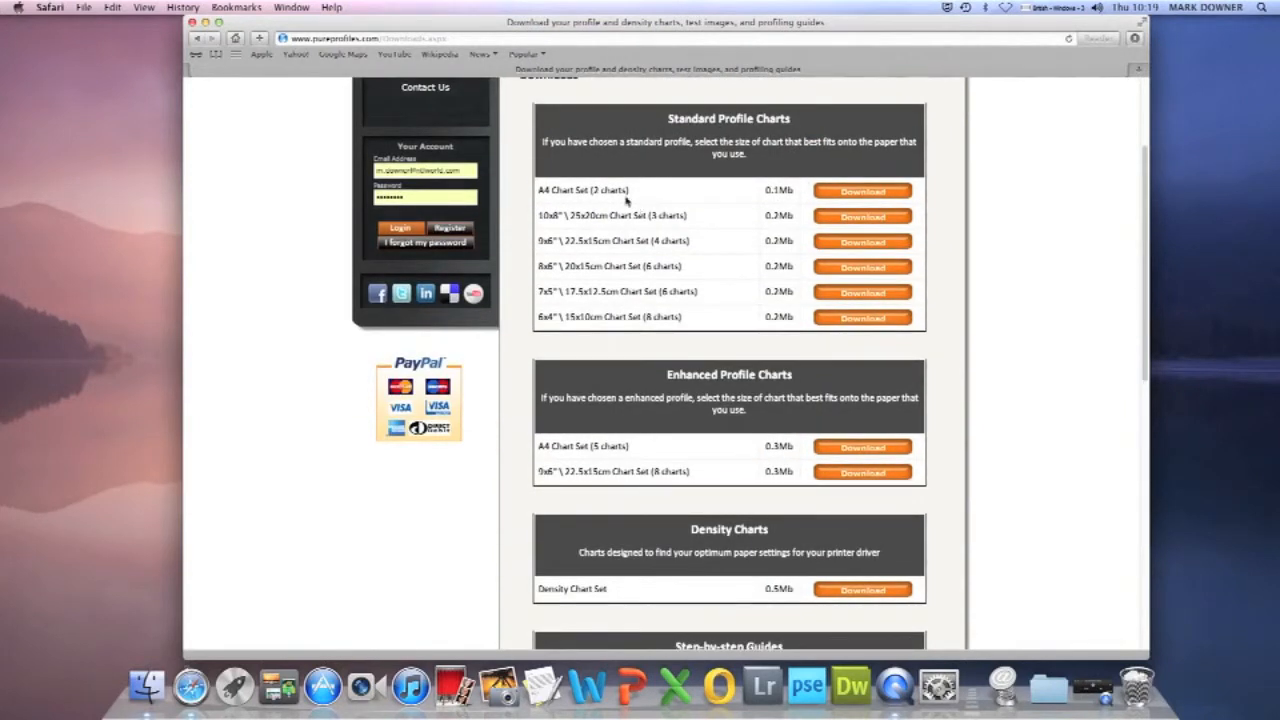
left_click(875, 192)
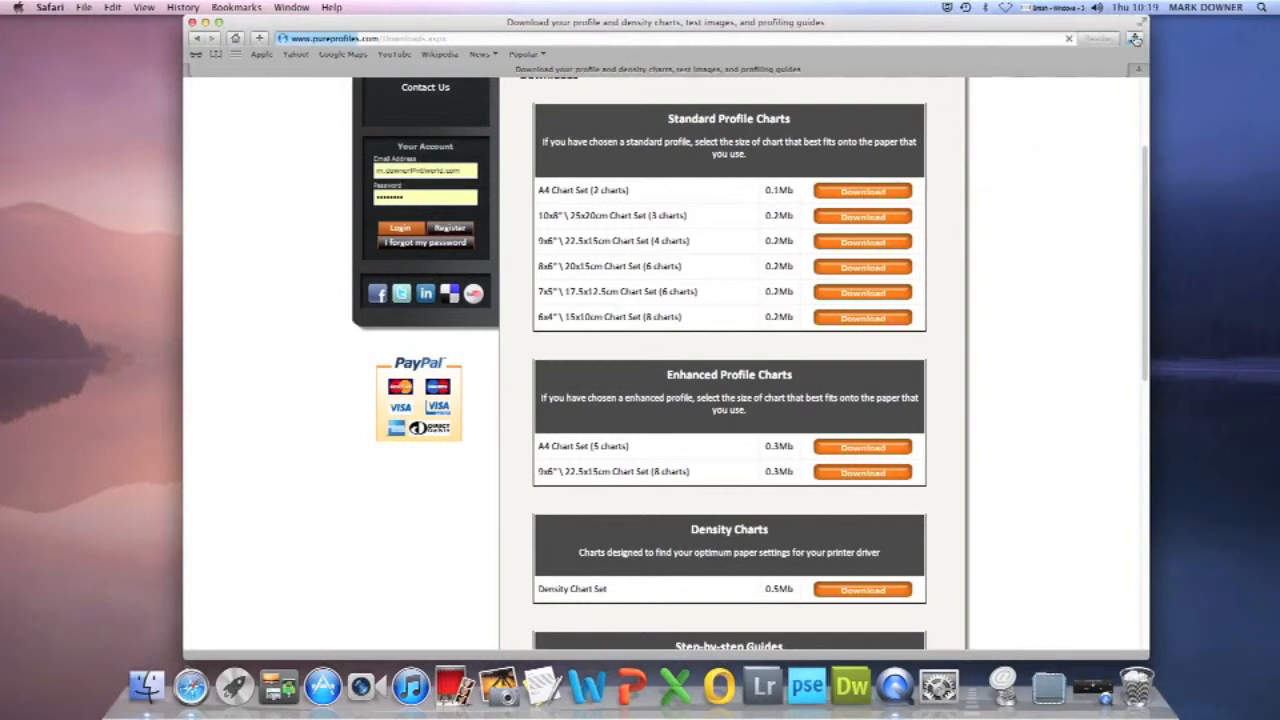
left_click(1057, 685)
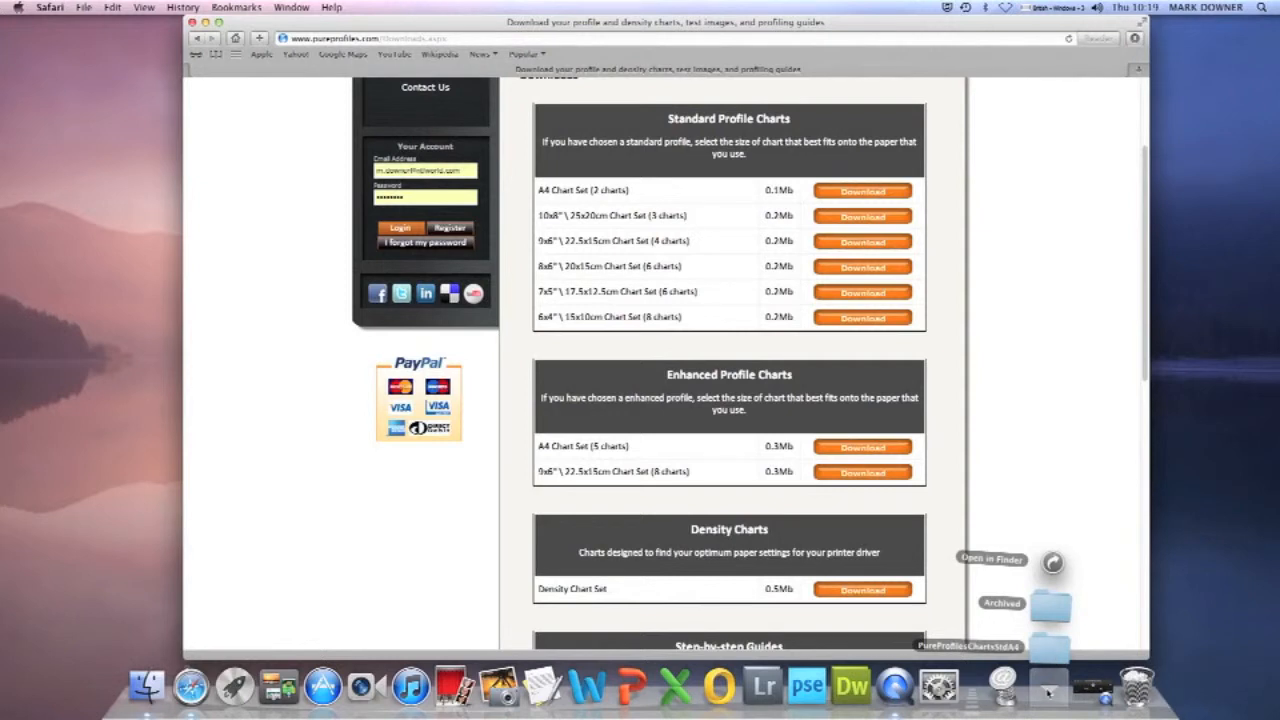
Dismiss the downloads folder listing and download the Density Chart Set from Density Charts.
left_click(1103, 577)
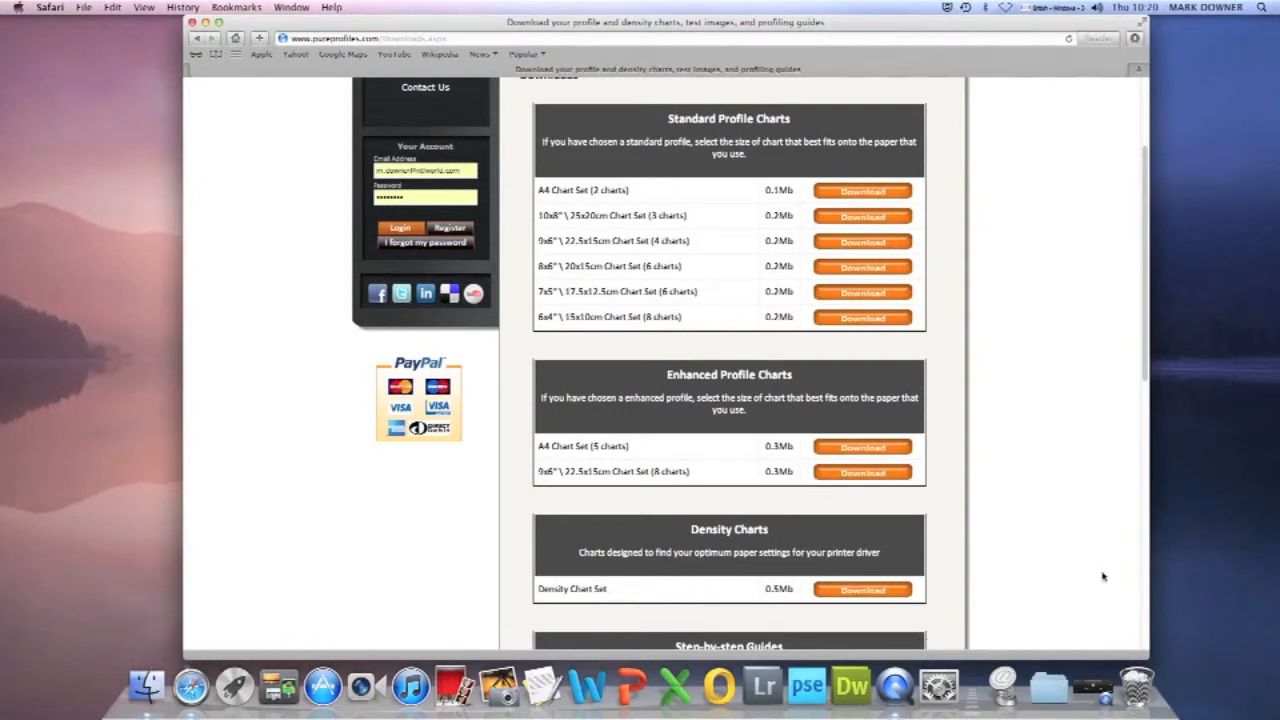
scroll(793, 455, "down", 3)
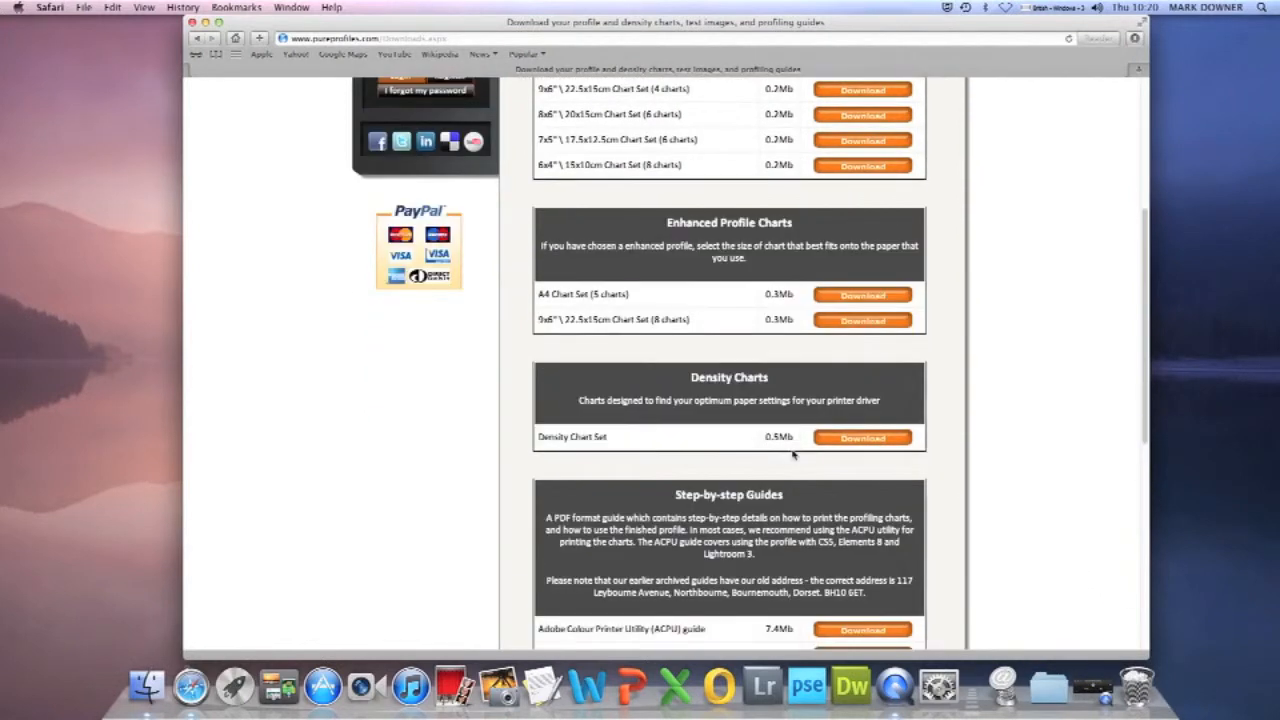
scroll(793, 455, "down", 3)
left_click(870, 314)
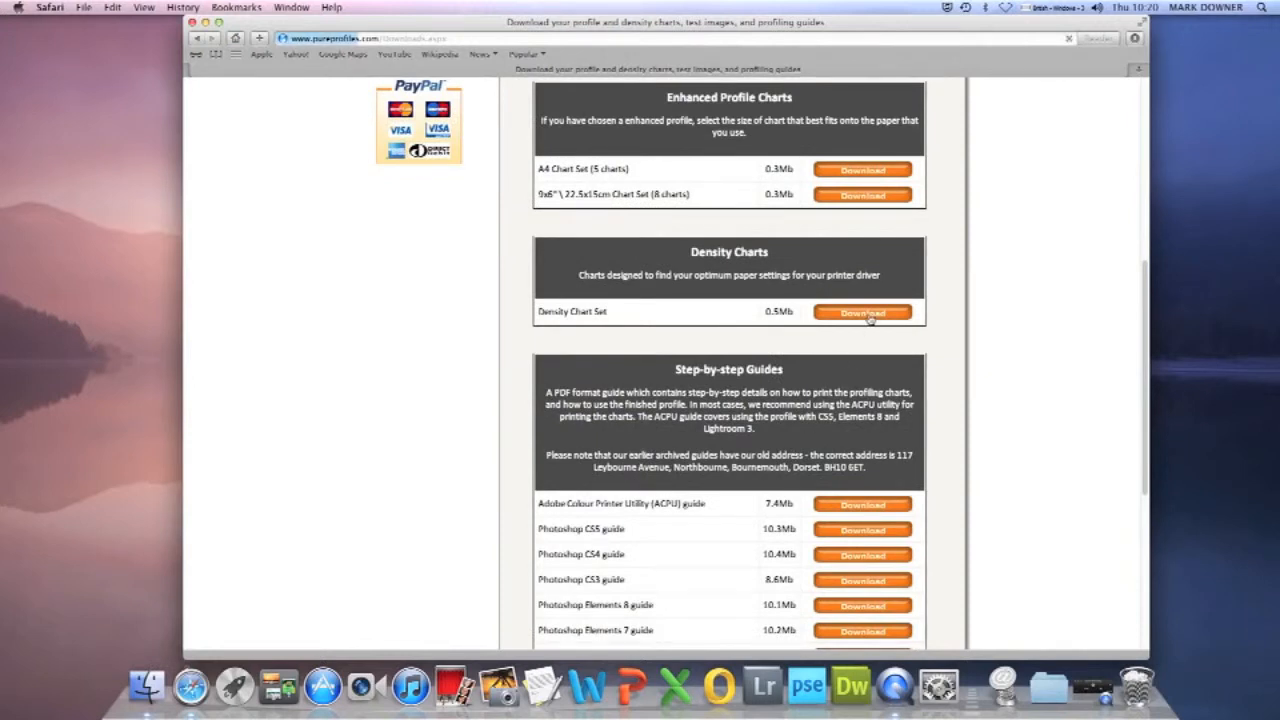
Download the Adobe Colour Printer Utility (ACPU) guide from the Step-by-step Guides.
scroll(930, 437, "down", 4)
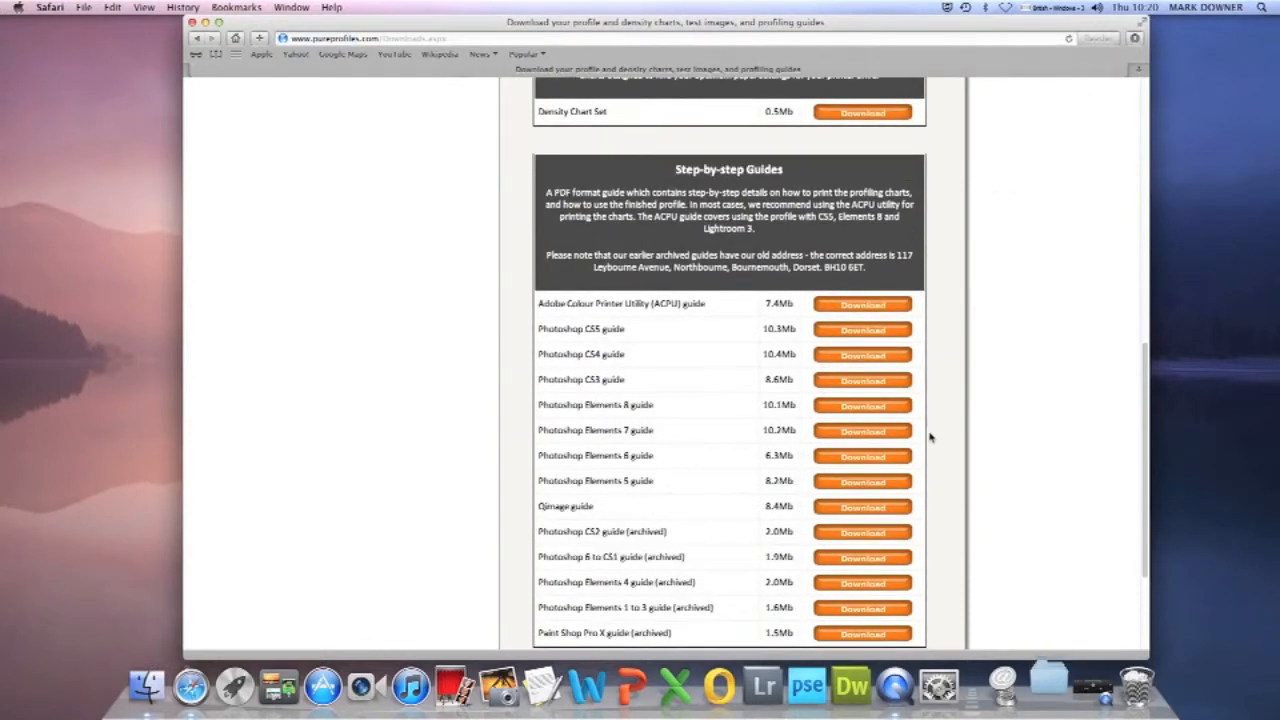
left_click(860, 308)
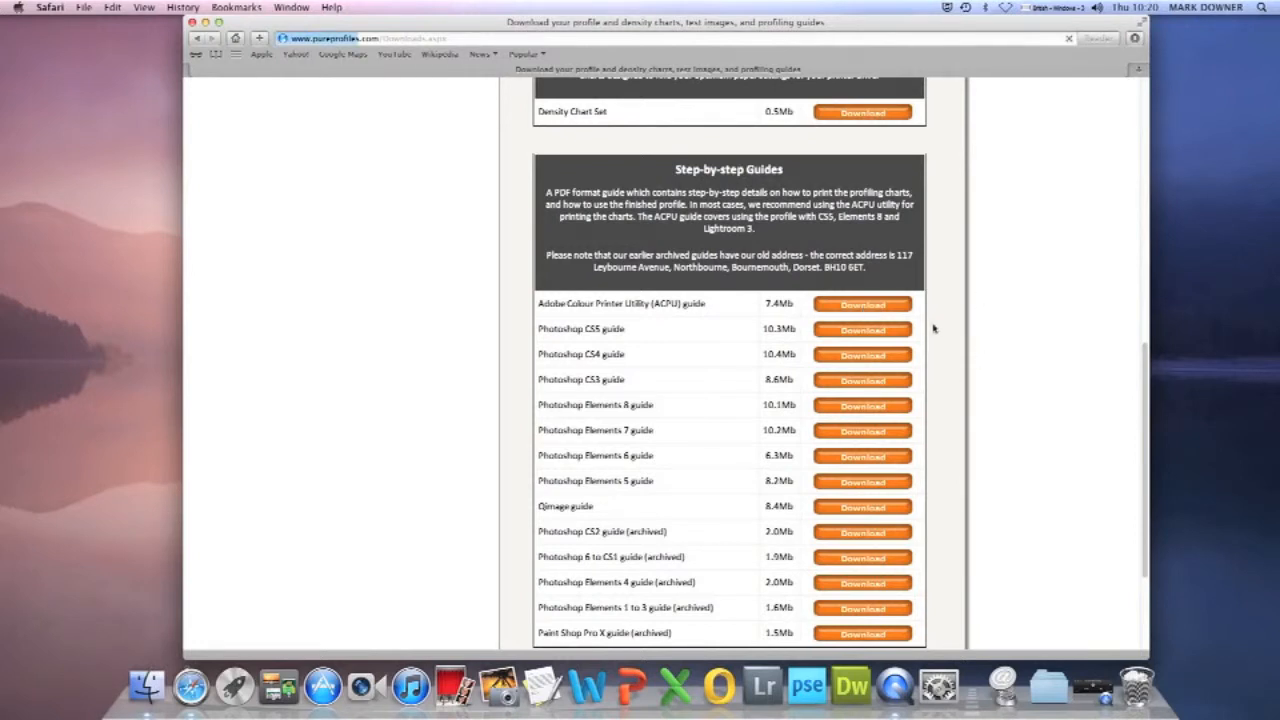
scroll(1083, 323, "down", 5)
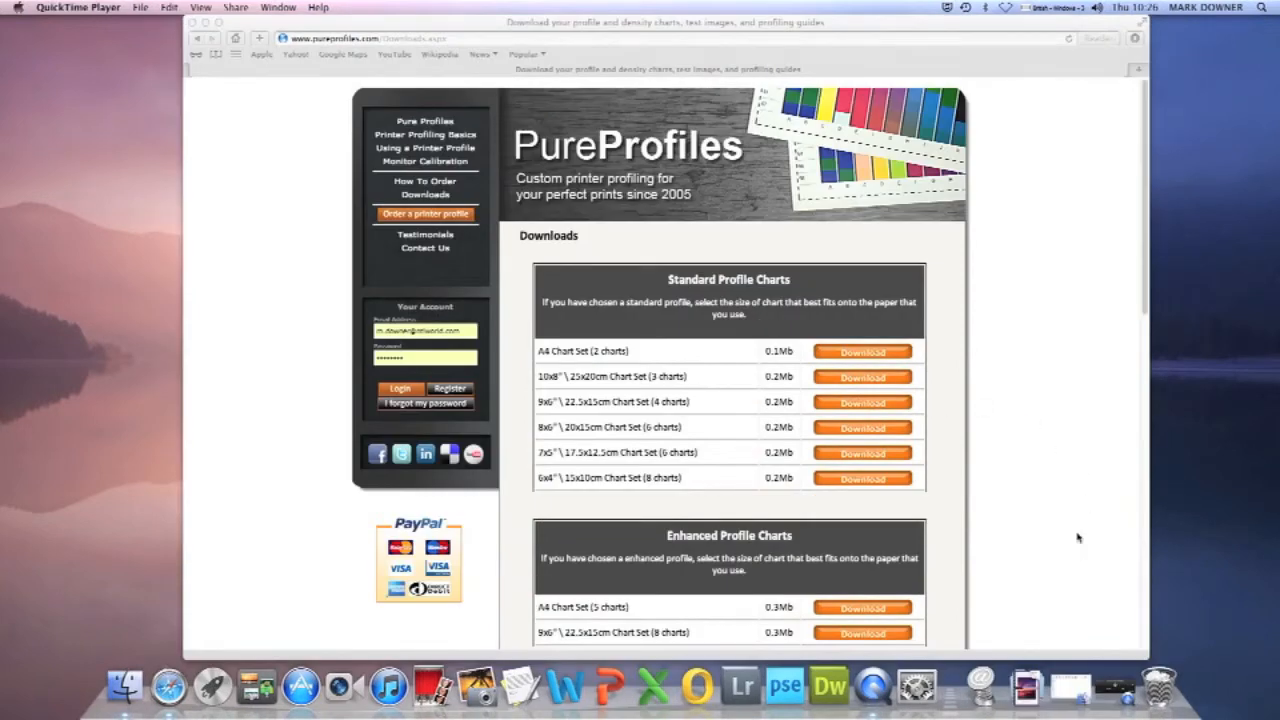
Show the downloads folder in Finder and open Pure_Profiles_Guide_for_ACPU.pdf.
left_click(1027, 682)
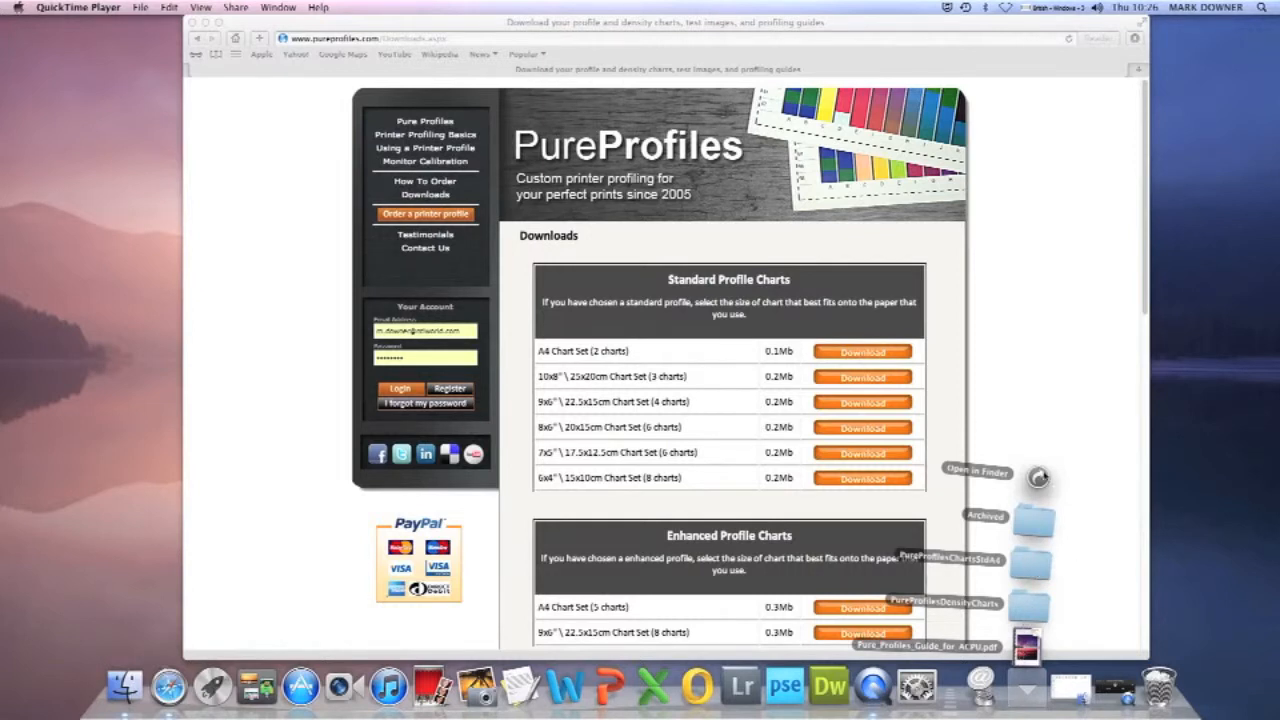
left_click(1038, 479)
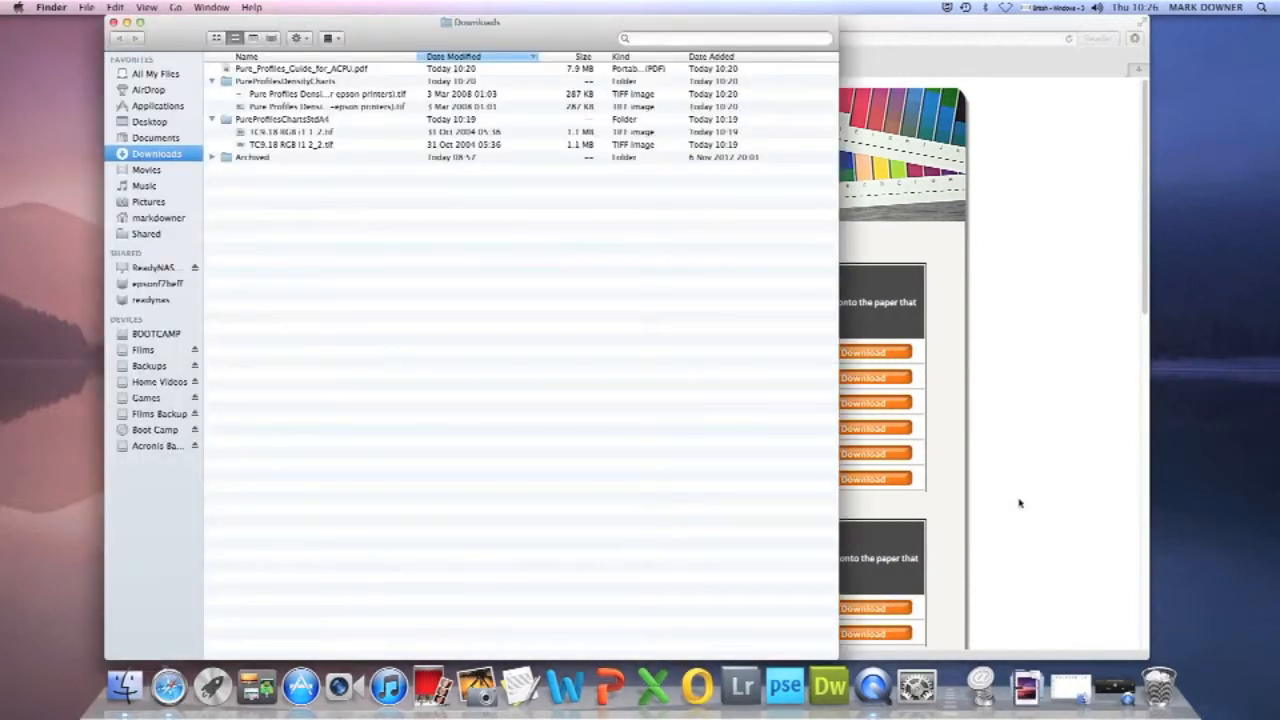
double_click(265, 70)
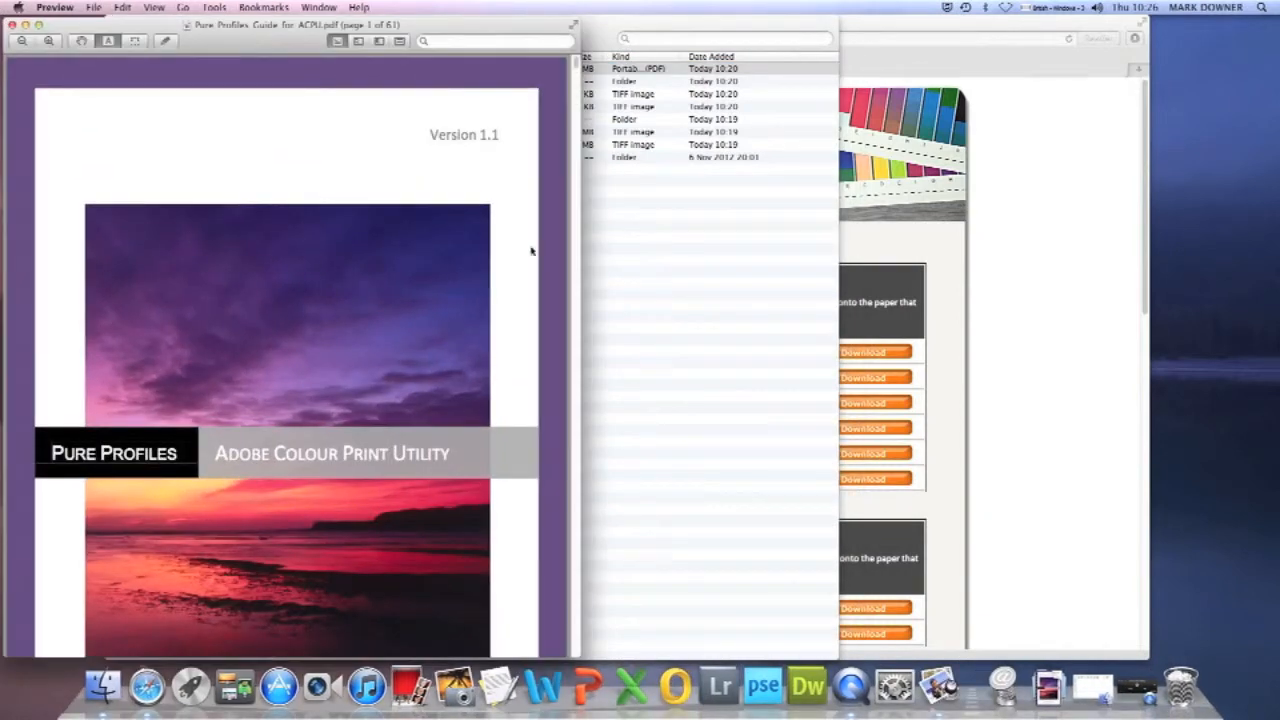
Read the guide's sections on driver colour management, blocked nozzles and paper type setting, and close the PDF.
scroll(574, 64, "down", 3)
left_click_drag(573, 65, 576, 136)
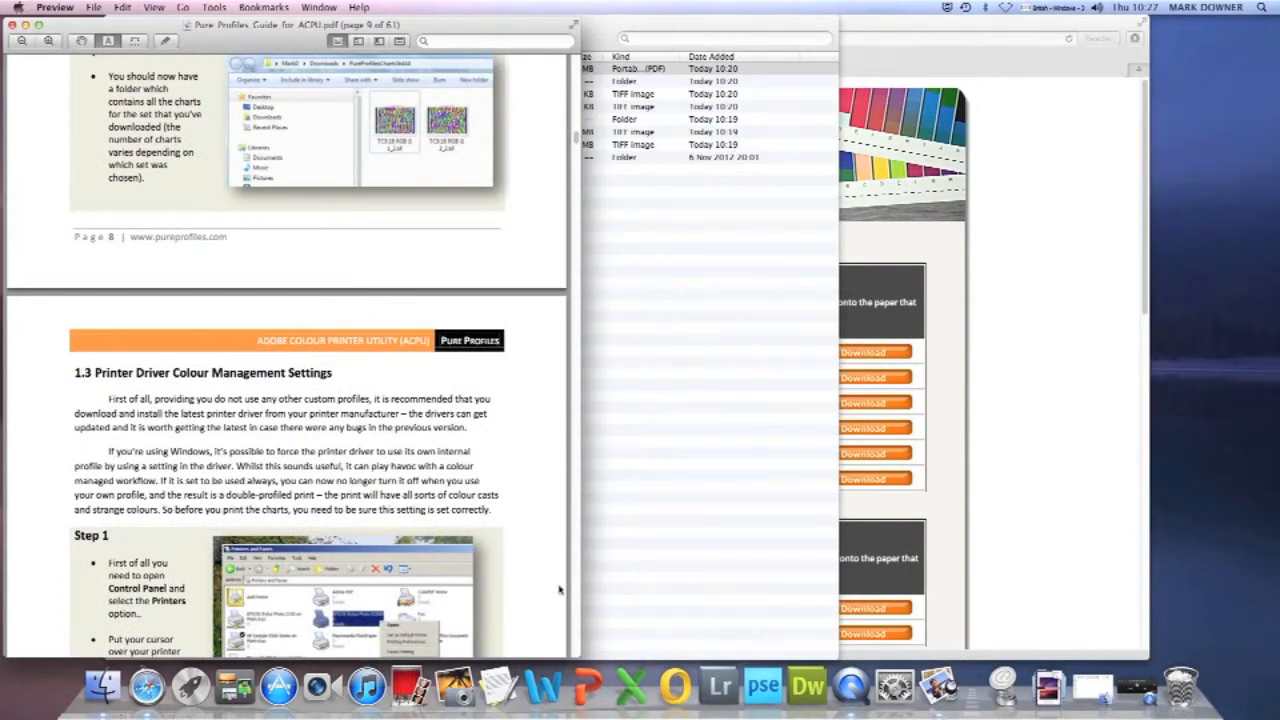
scroll(576, 606, "down", 10)
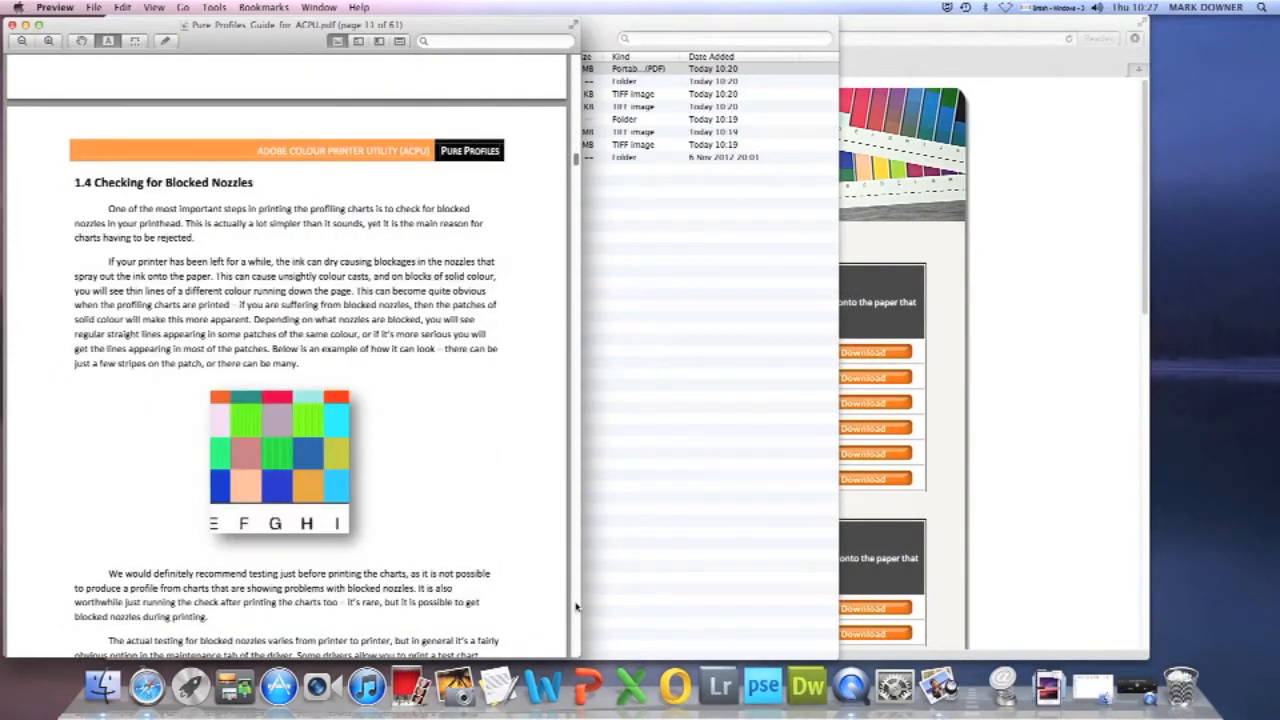
scroll(576, 606, "down", 10)
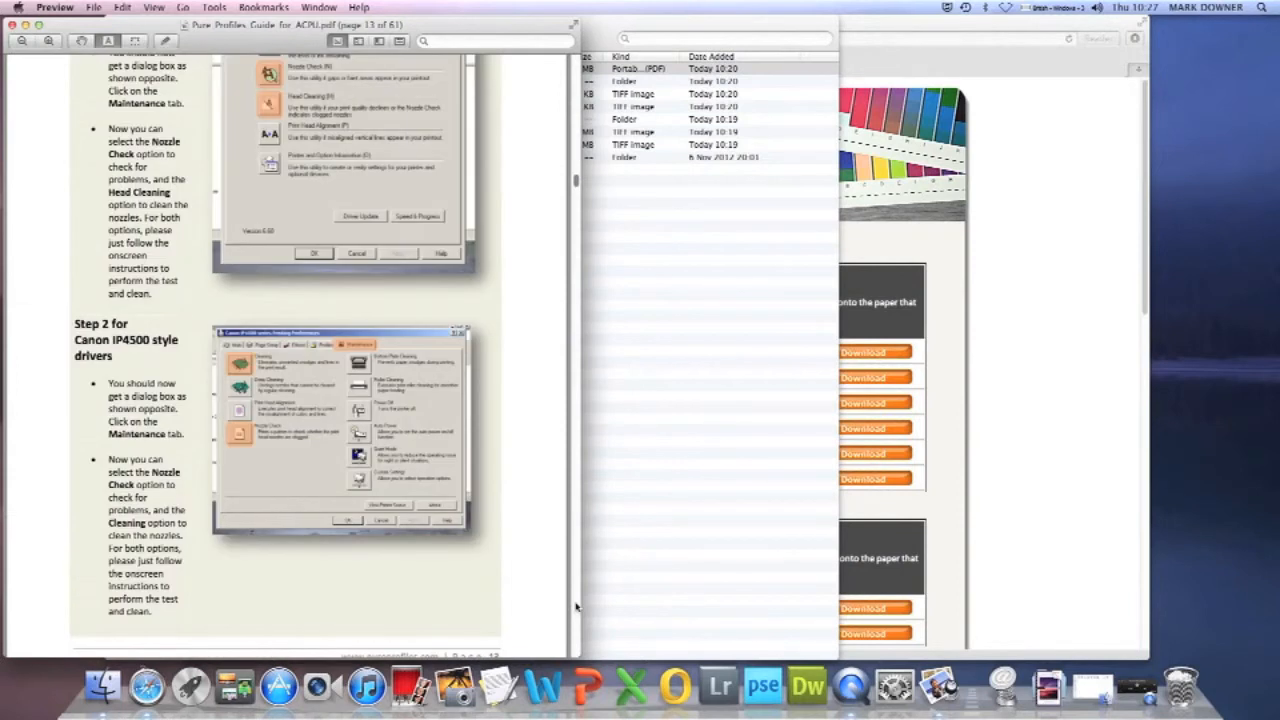
scroll(576, 606, "down", 5)
scroll(576, 606, "down", 8)
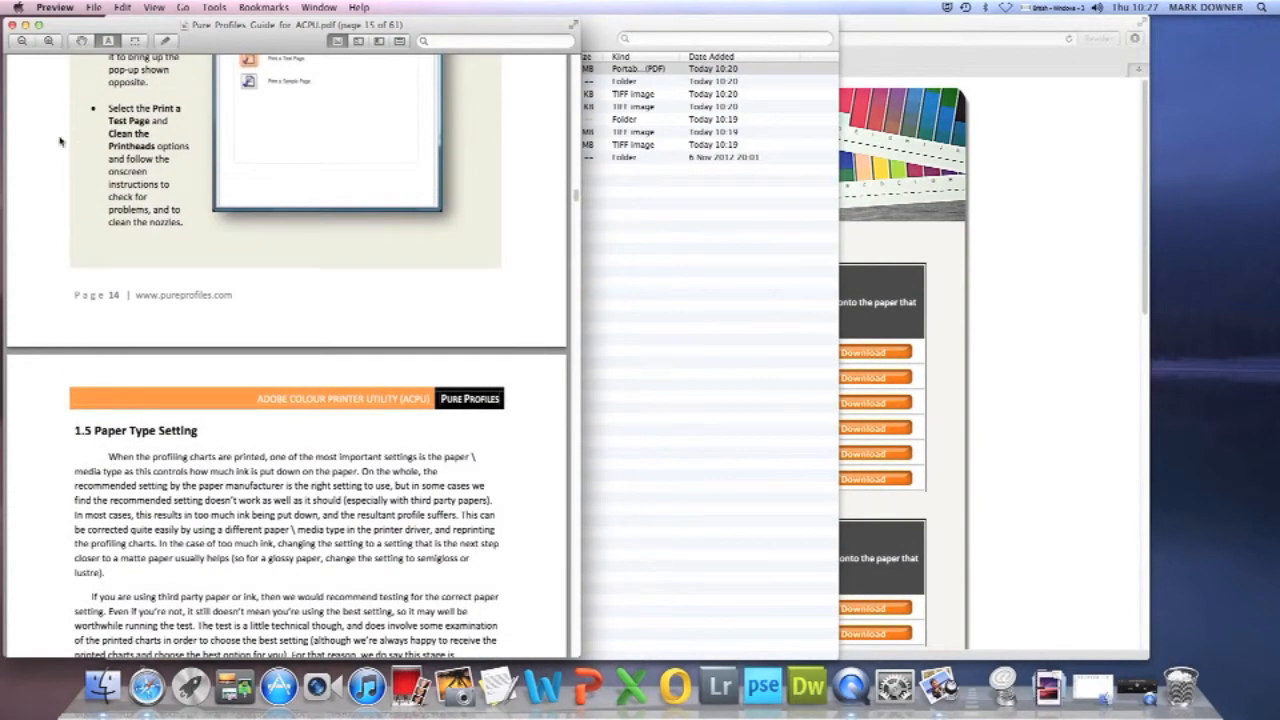
left_click_drag(68, 27, 504, 47)
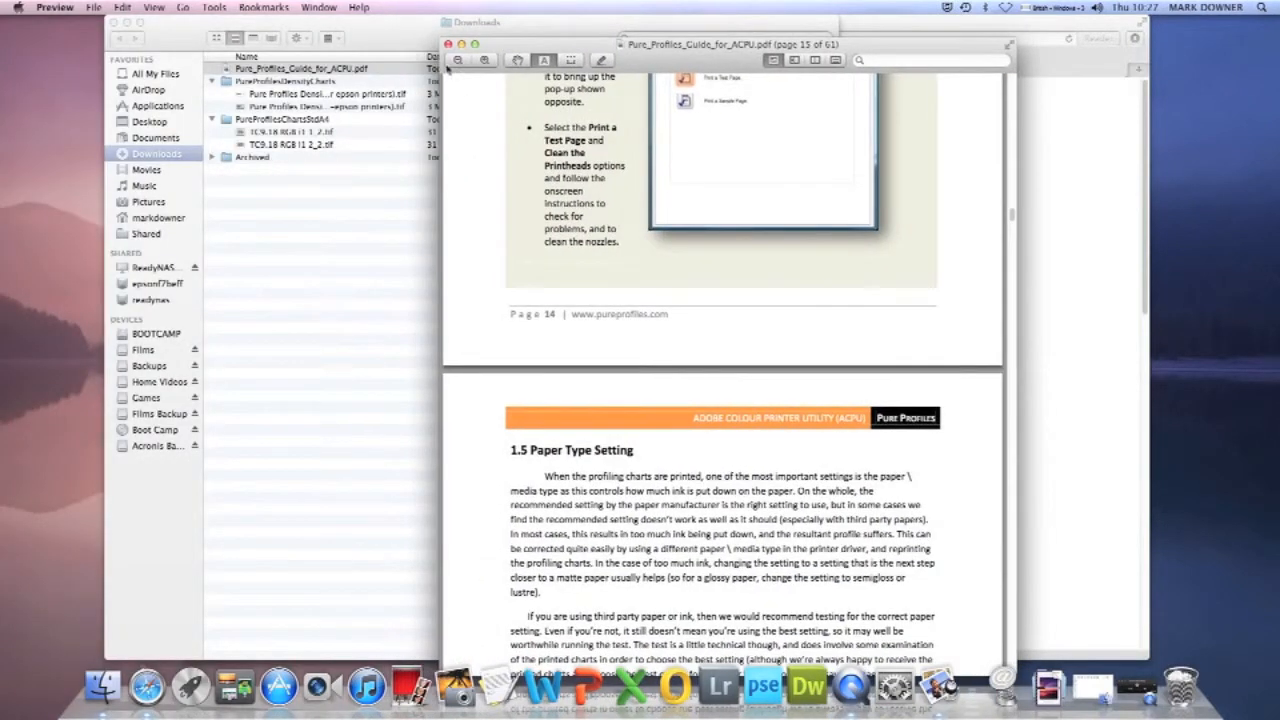
left_click(448, 45)
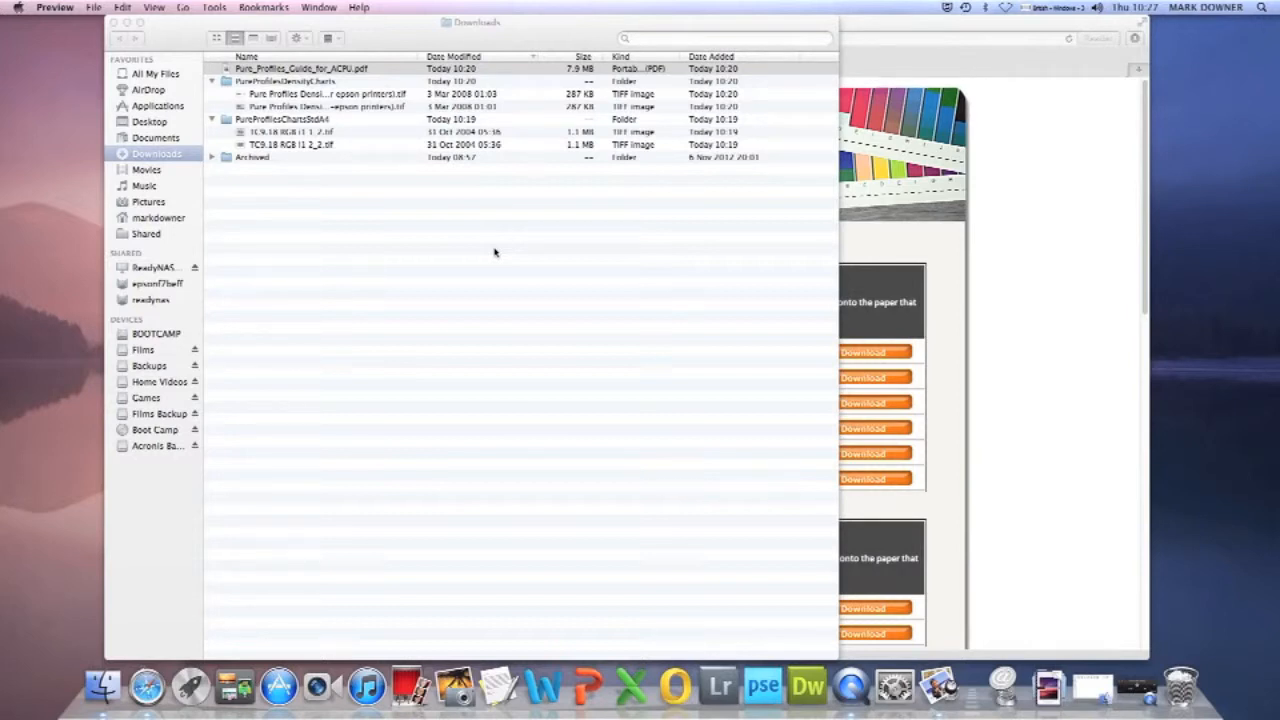
Return to the Pure Profiles site, open the Adobe Printing Utility page under How To Order, and review its illustrated steps.
left_click(1120, 240)
left_click(430, 182)
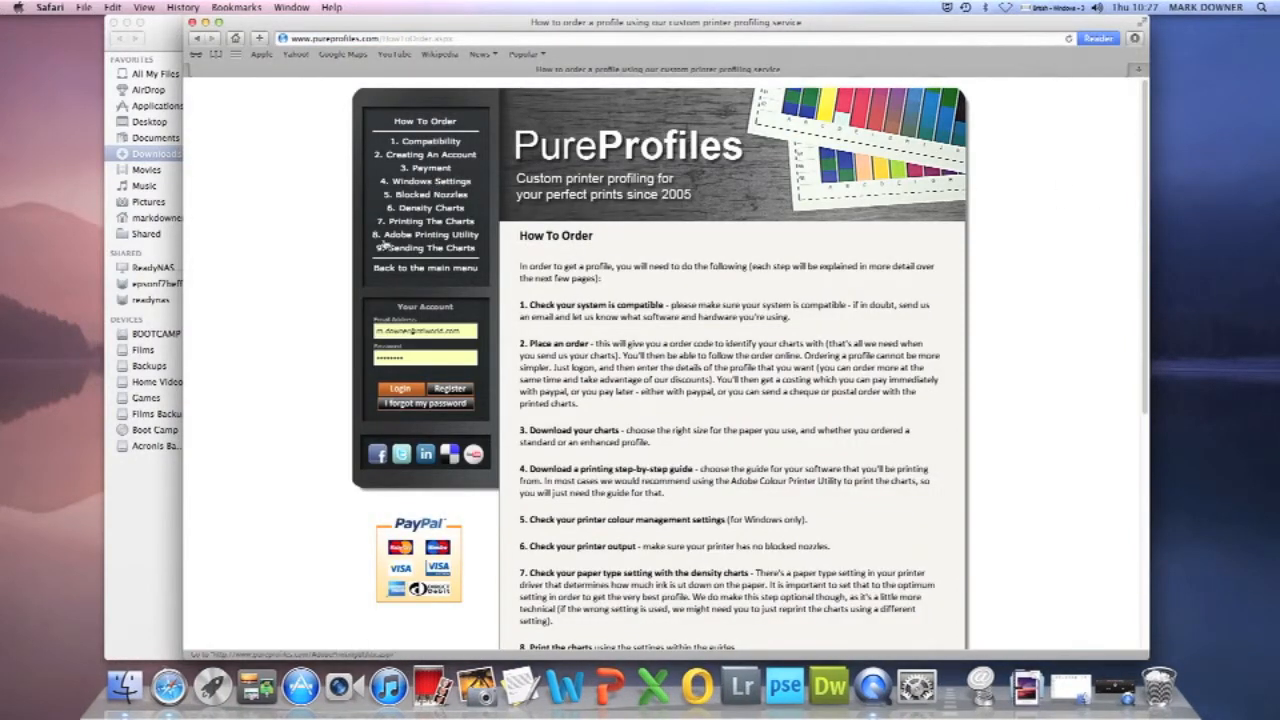
left_click(458, 242)
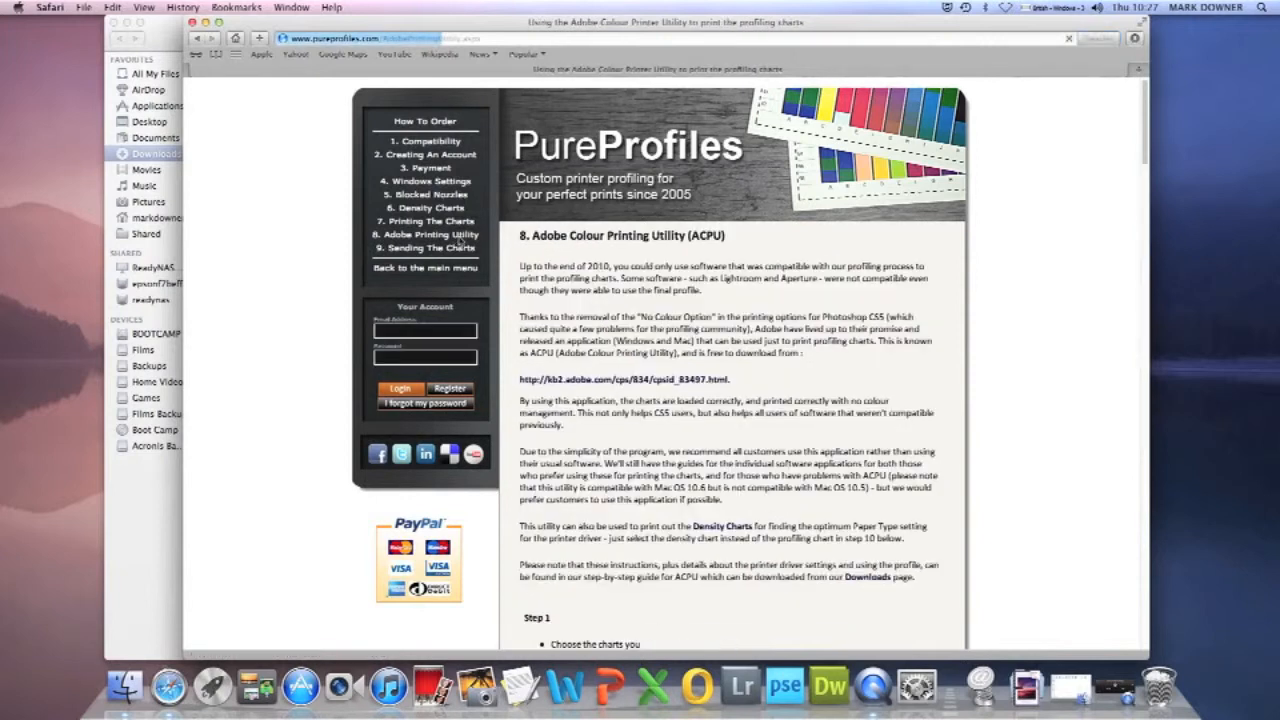
scroll(800, 330, "down", 3)
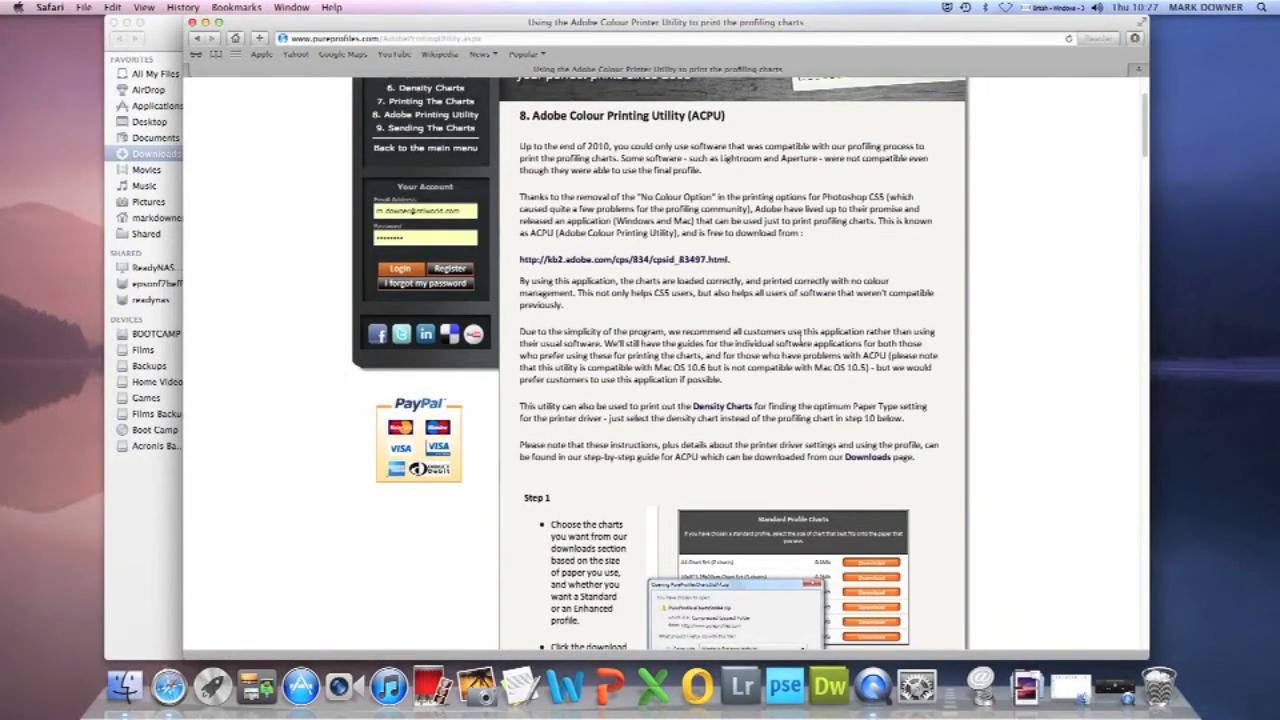
scroll(624, 262, "down", 15)
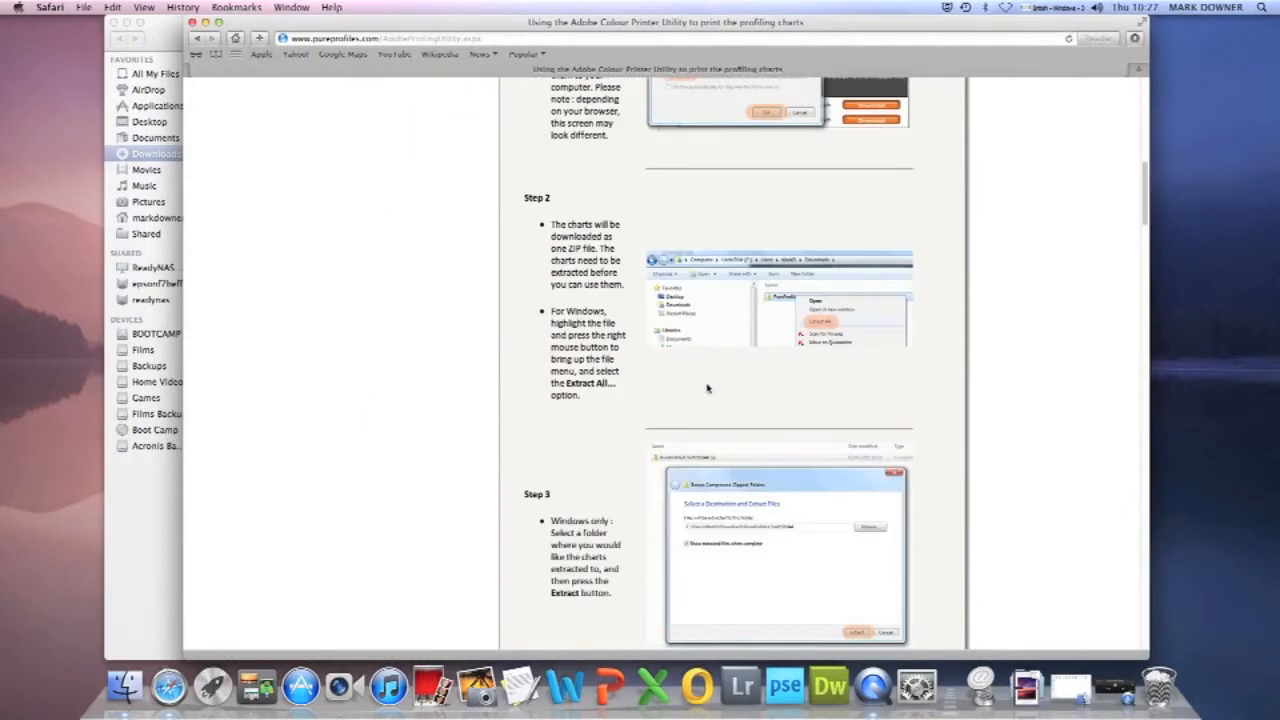
scroll(707, 388, "down", 15)
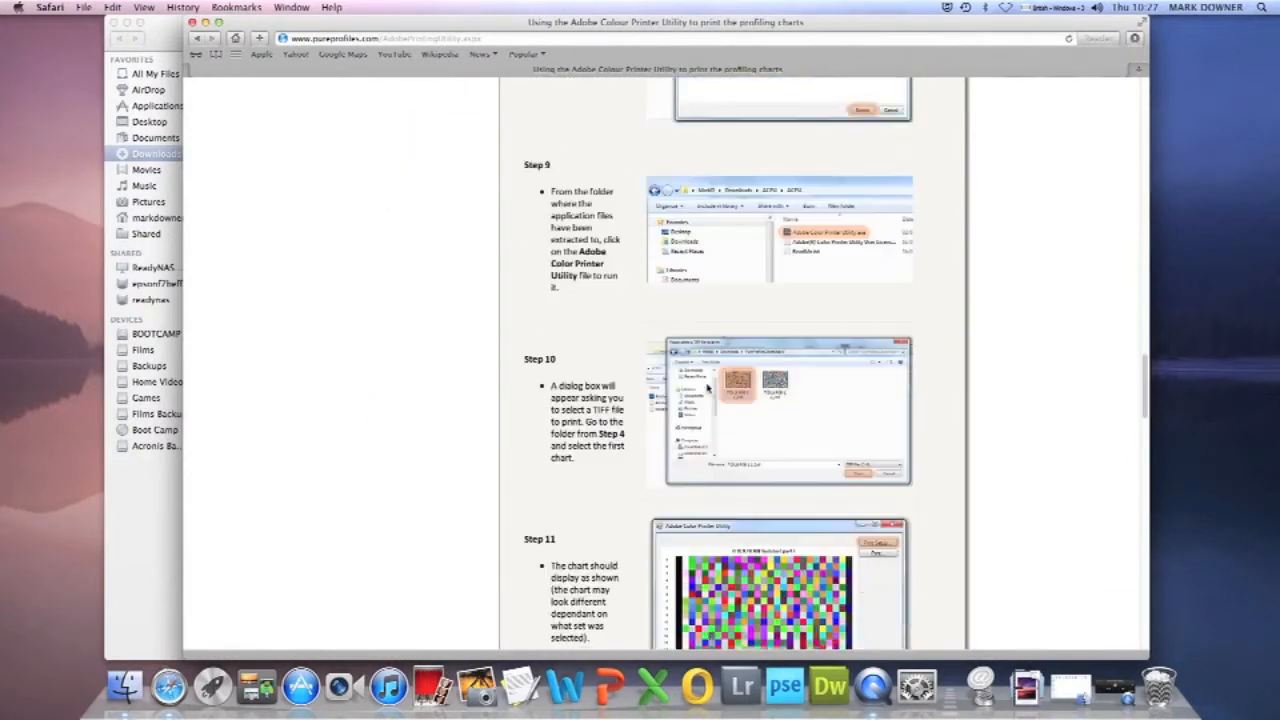
scroll(707, 388, "up", 20)
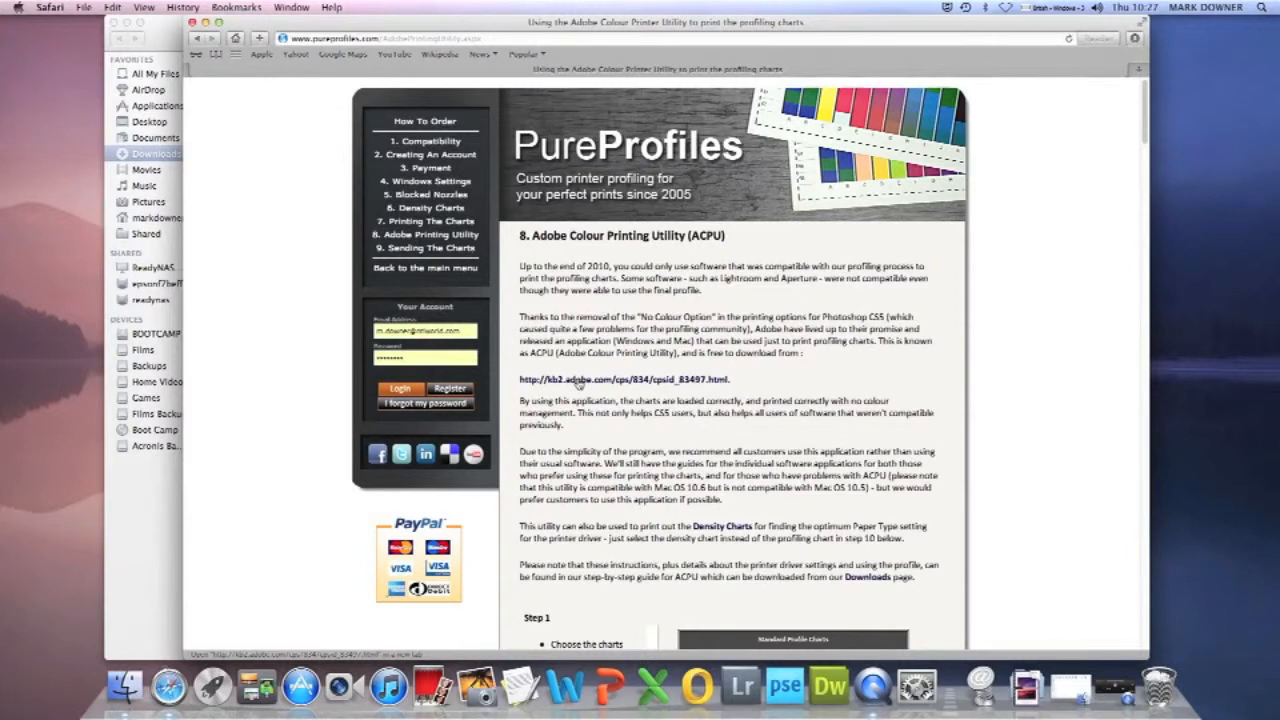
Follow the Adobe download link for ACPU and review the help page's download and install instructions.
left_click(611, 381)
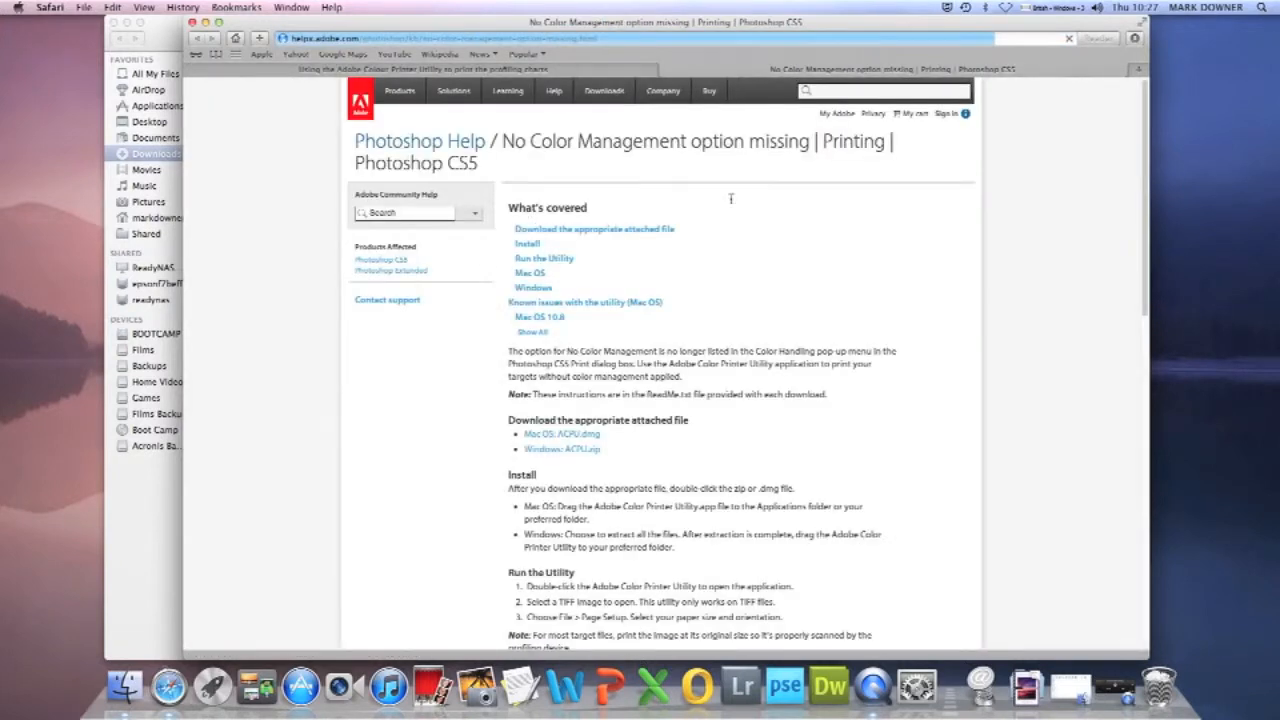
scroll(696, 362, "down", 1)
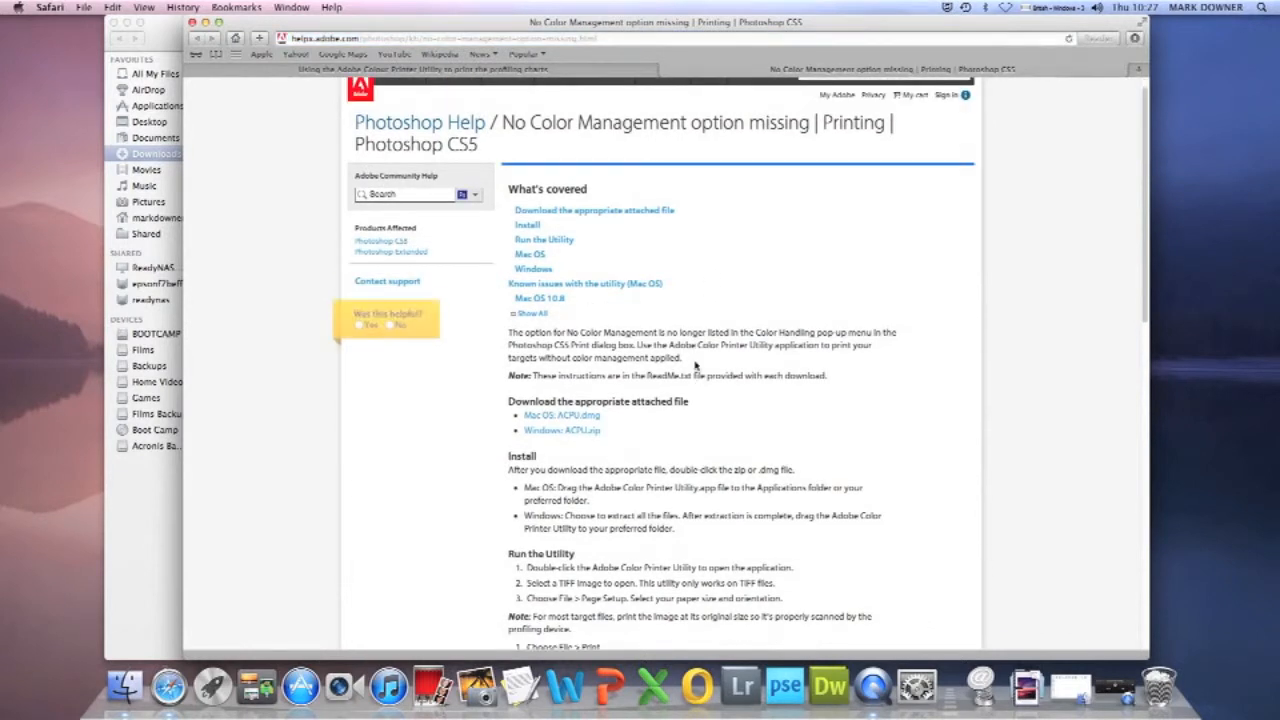
scroll(724, 470, "up", 1)
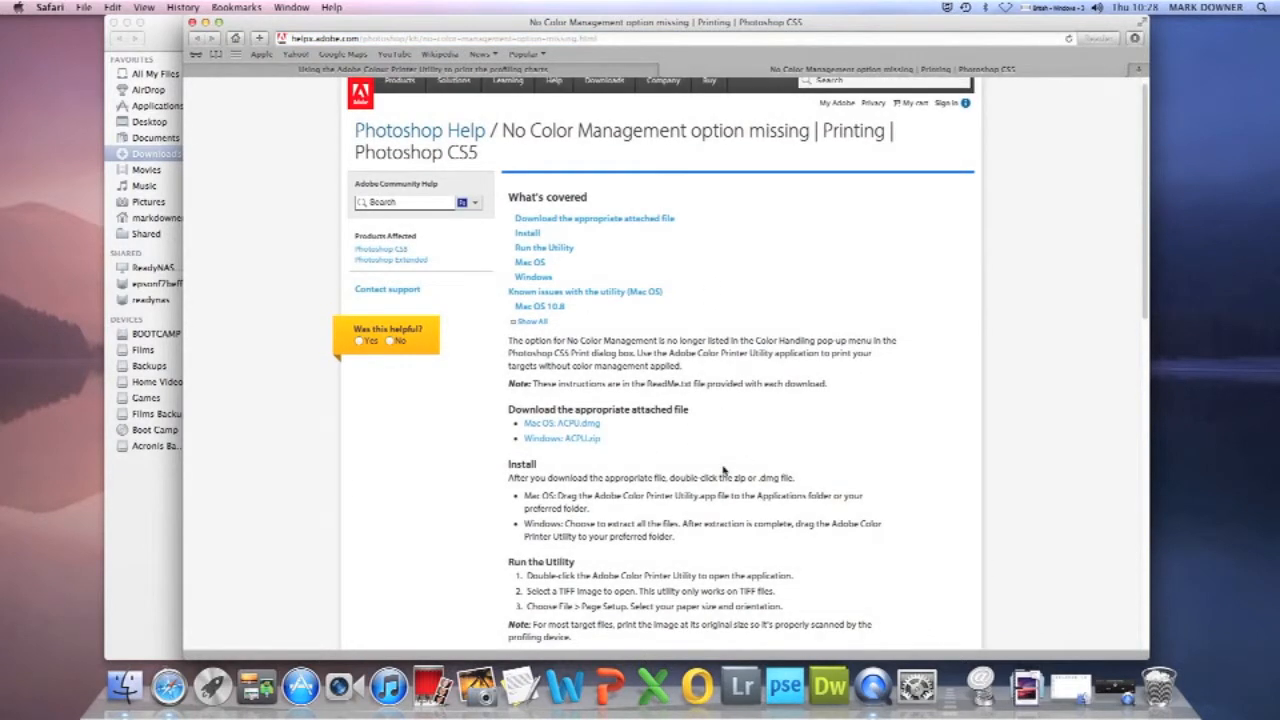
scroll(724, 470, "down", 10)
scroll(724, 470, "down", 8)
scroll(724, 470, "up", 18)
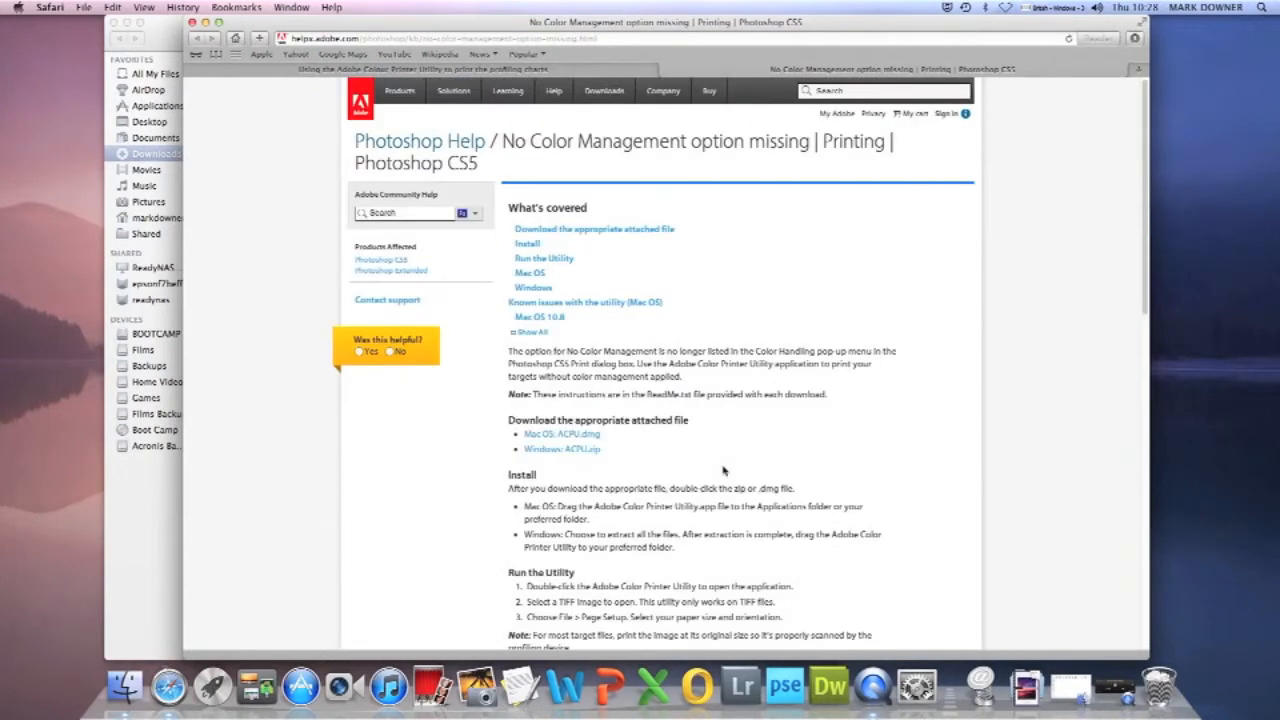
Download the Mac OS version, ACPU.dmg, and open the disk image to show the Adobe Color Printer Utility files.
left_click(541, 436)
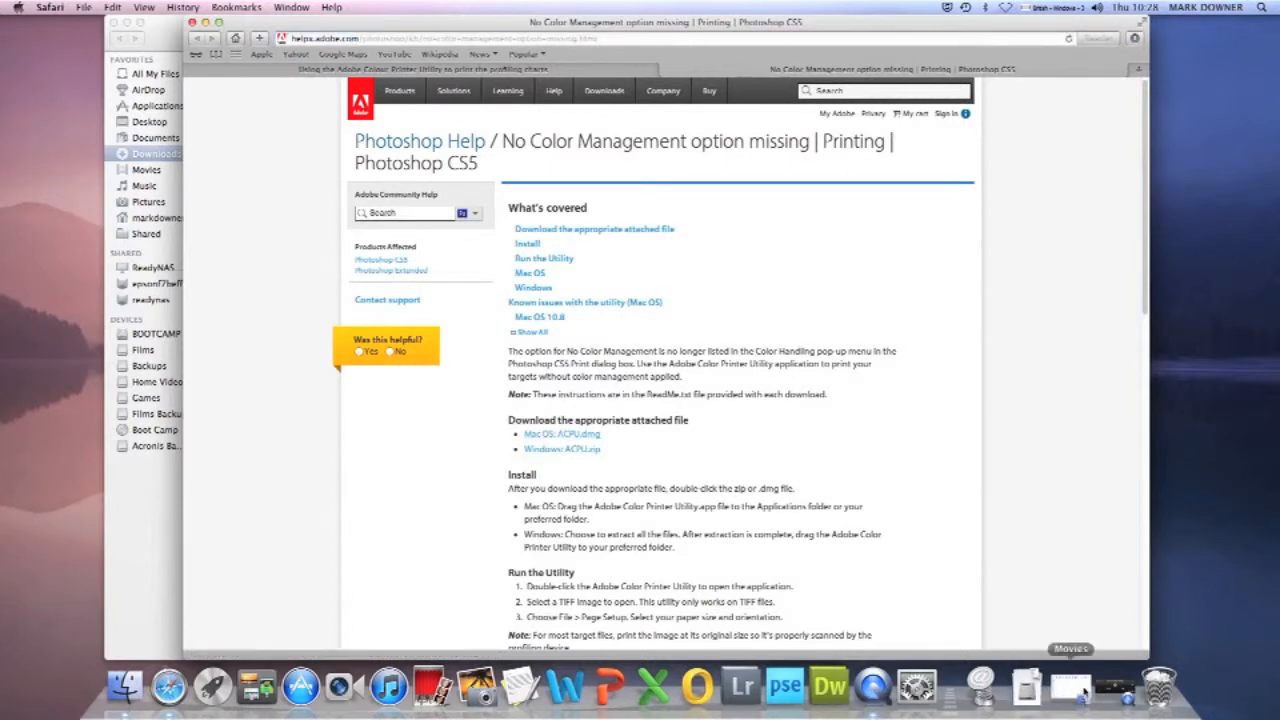
left_click(1027, 688)
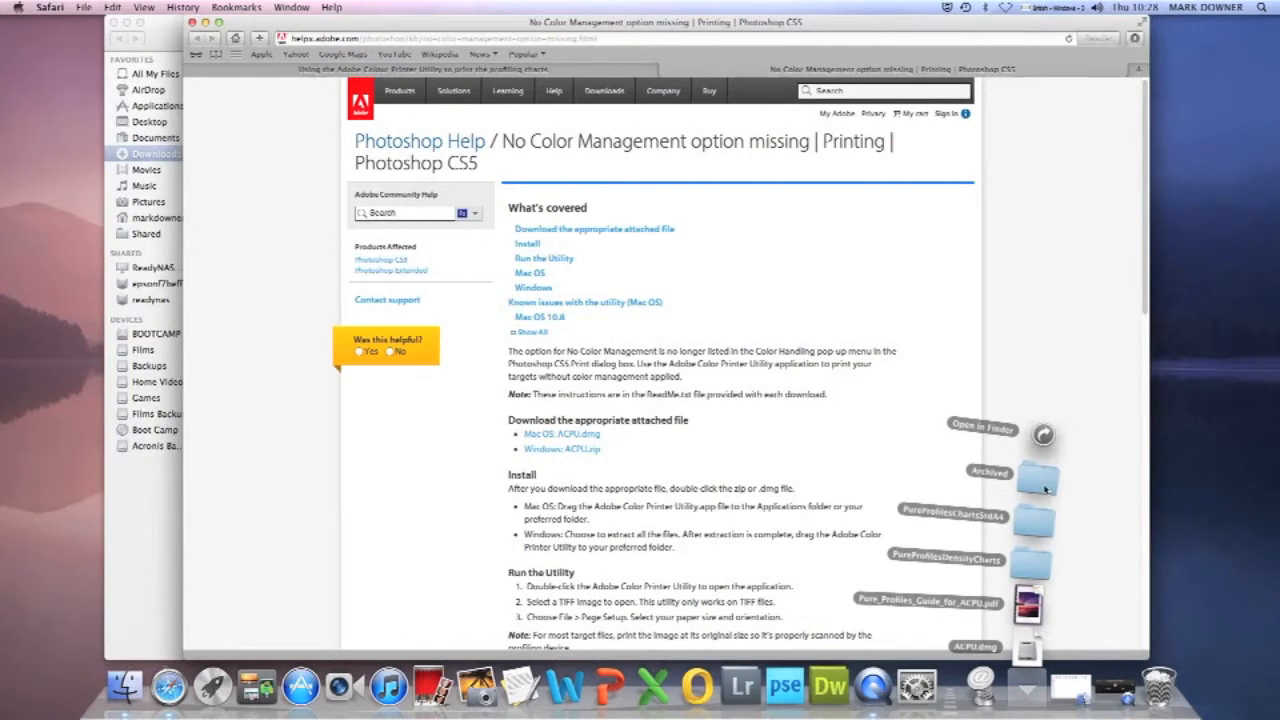
left_click(1027, 650)
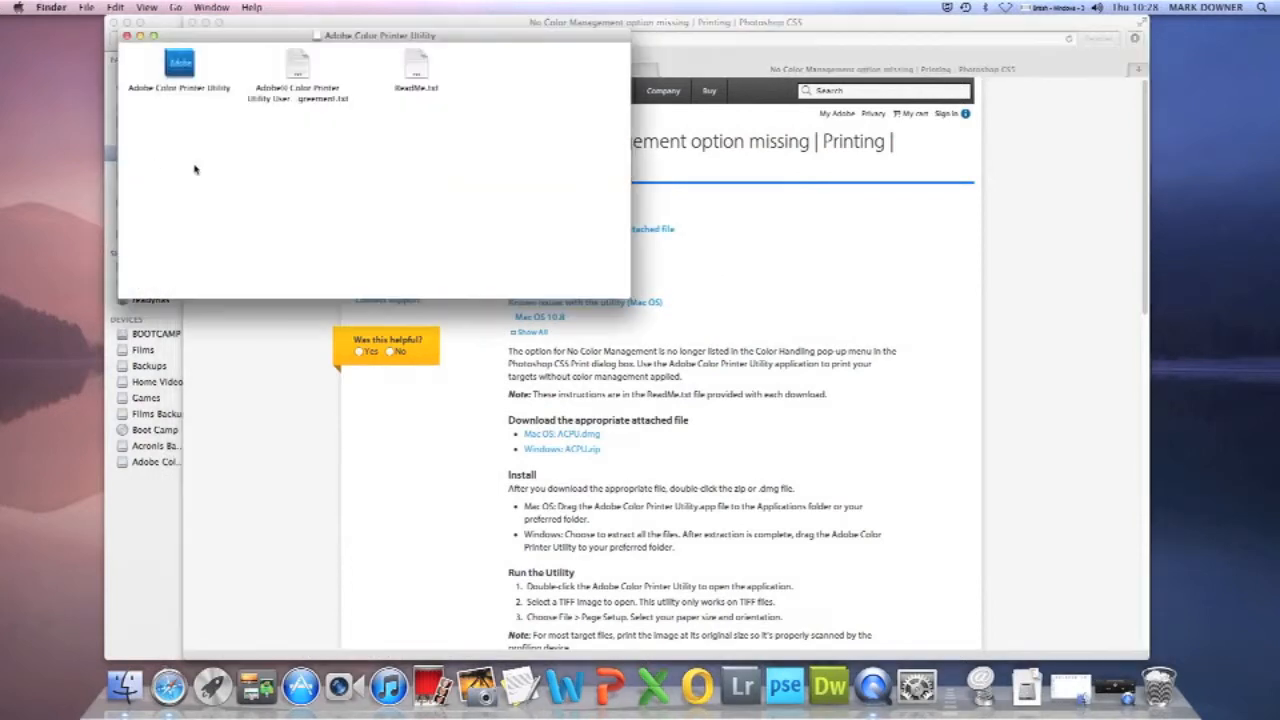
left_click_drag(471, 41, 673, 247)
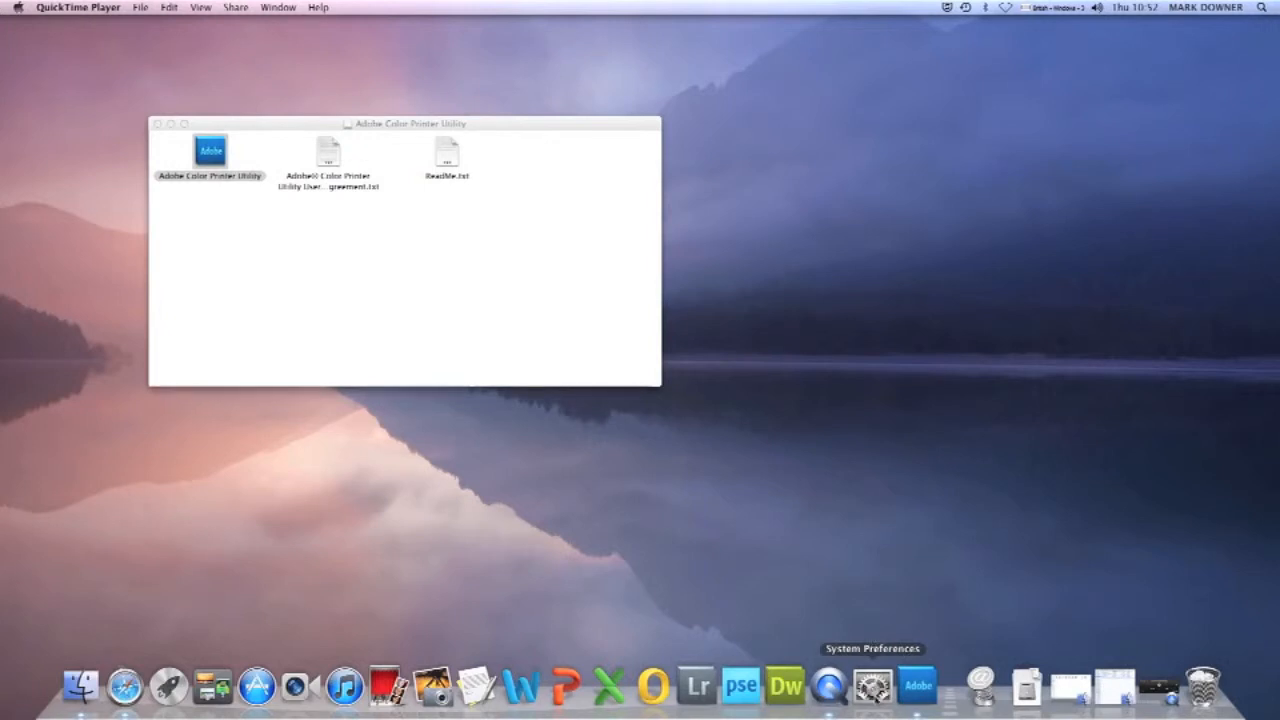
Open the Epson printer's Options & Supplies in the Print & Scan system preferences and check its ink supply levels.
left_click(872, 685)
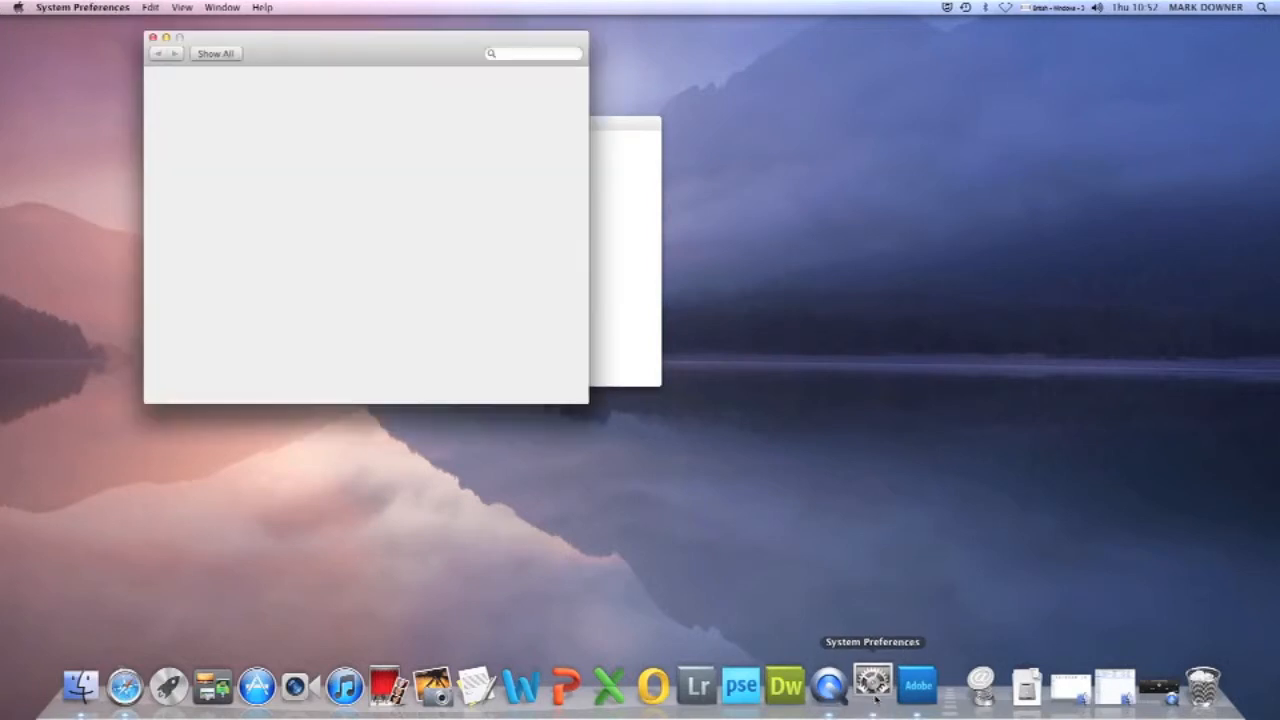
left_click(497, 167)
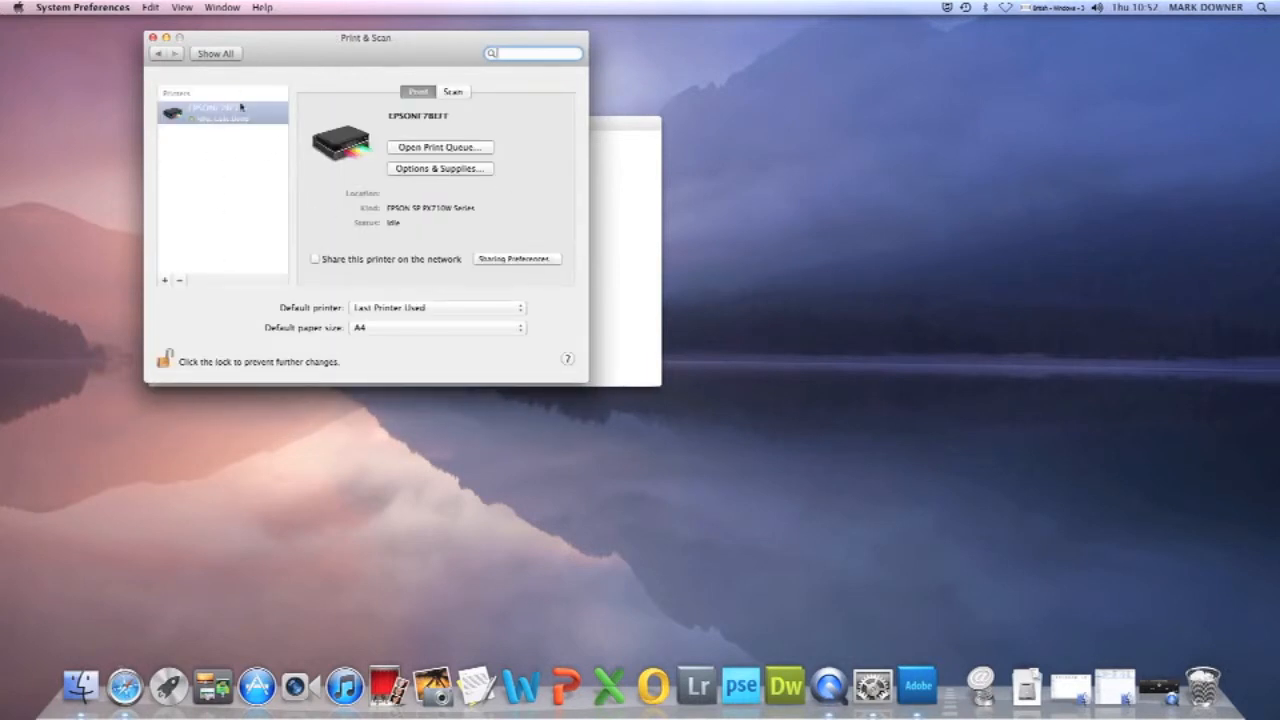
left_click(424, 170)
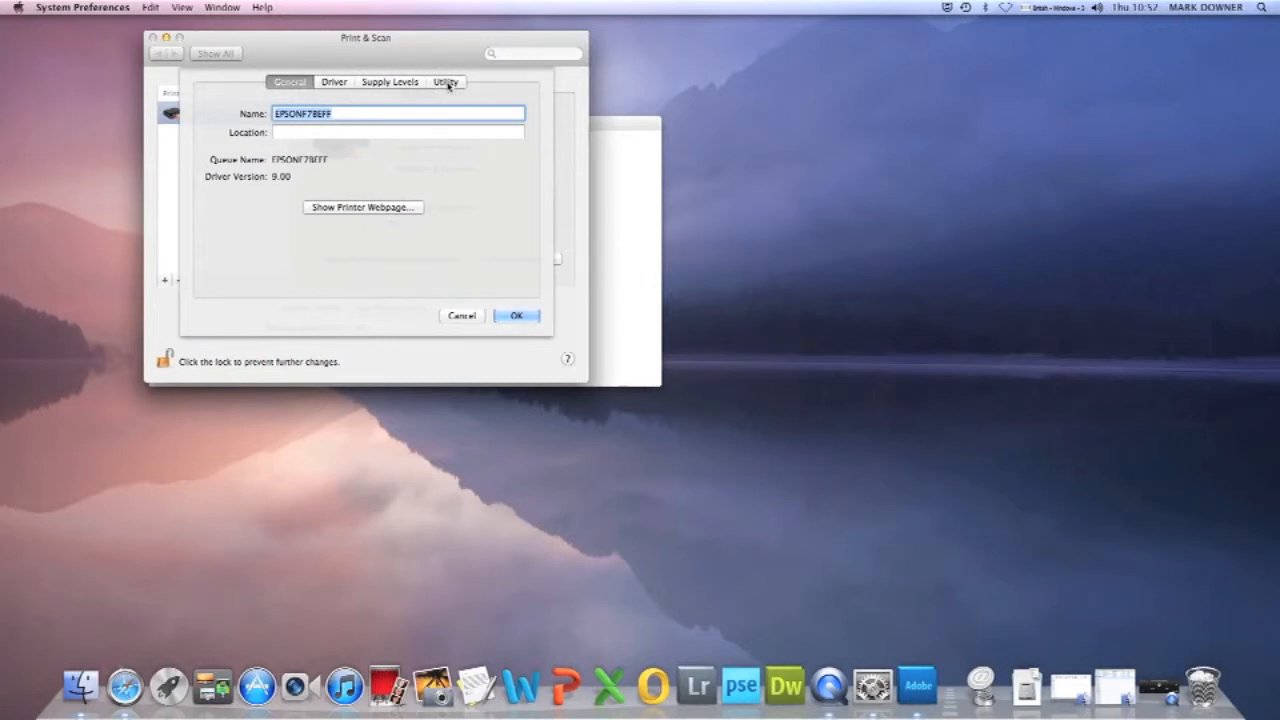
left_click(386, 84)
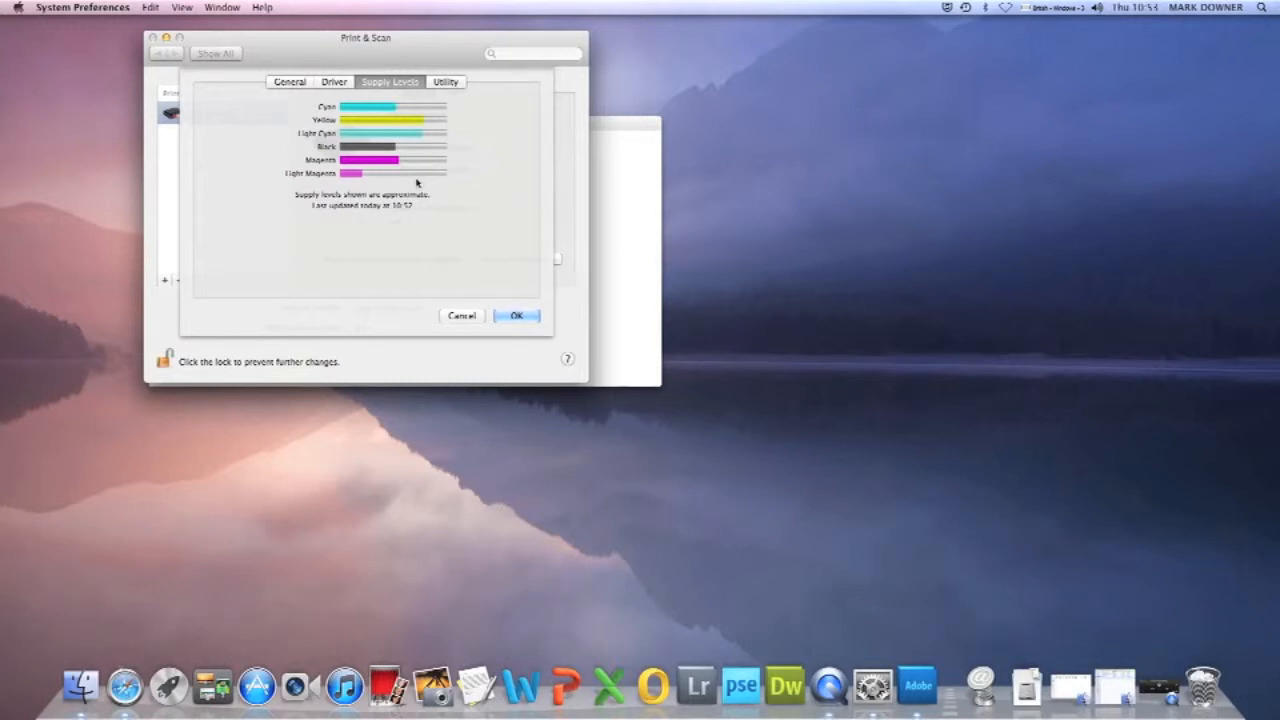
Print a test page using the printer's maintenance utilities to check for blocked nozzles, and dismiss the printer options.
left_click(445, 82)
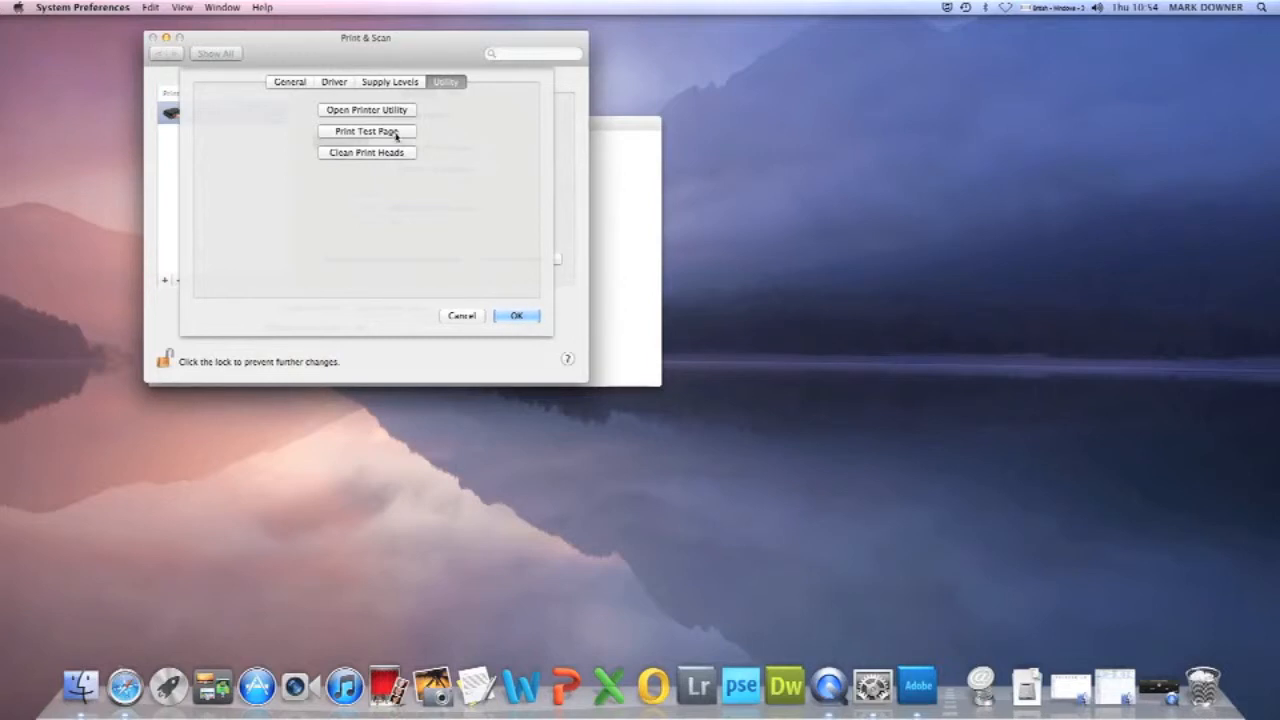
left_click(392, 132)
left_click(463, 316)
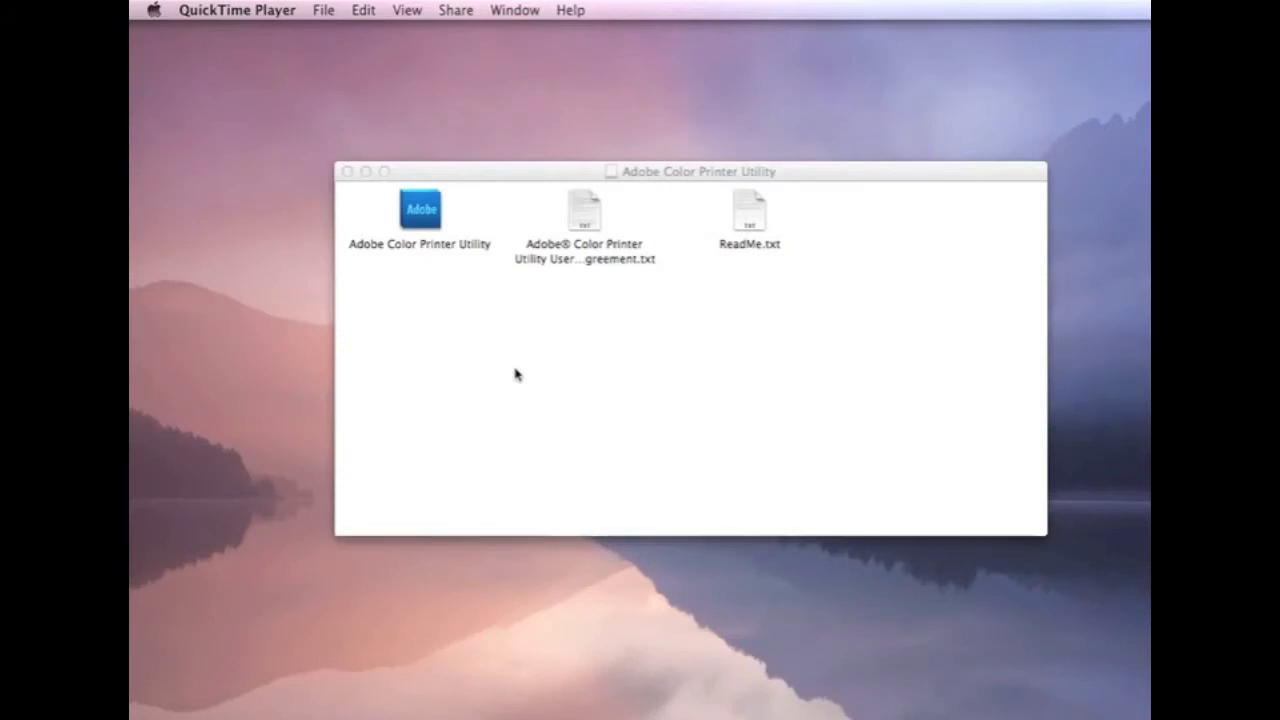
Launch the Adobe Color Printer Utility and move its TIFF selection dialog fully into view.
left_click(516, 374)
double_click(417, 209)
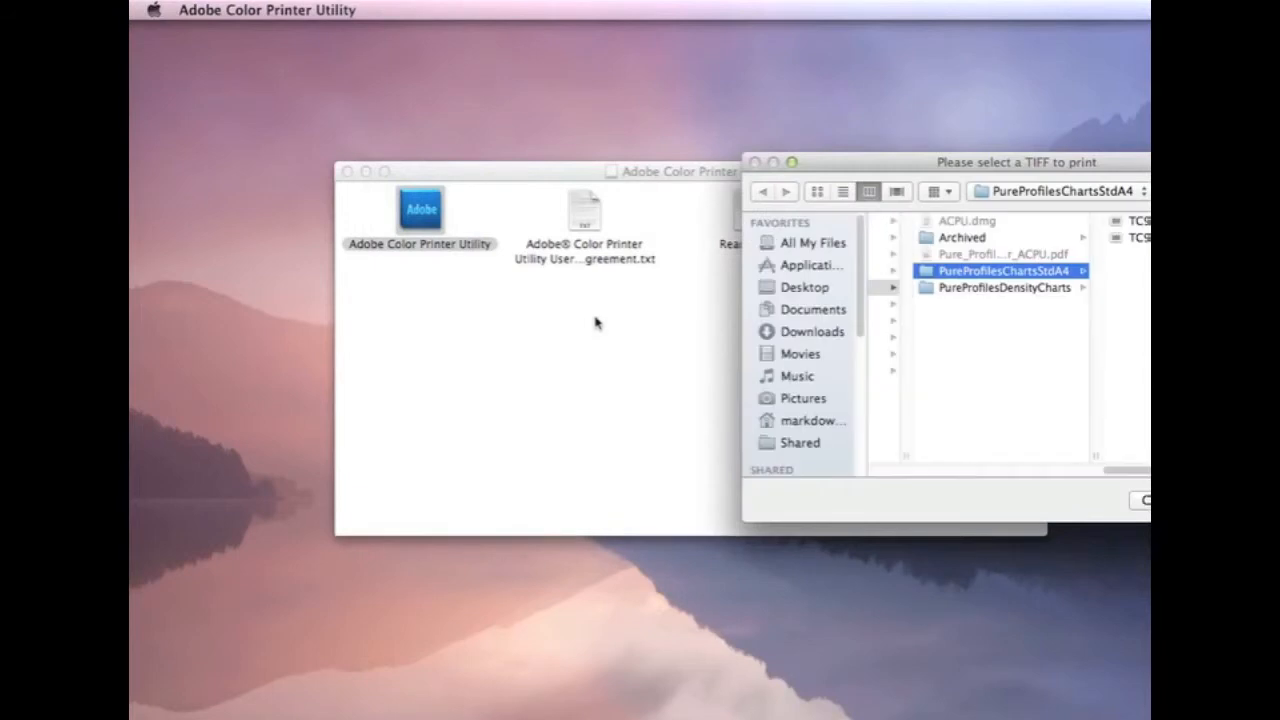
left_click_drag(953, 166, 565, 104)
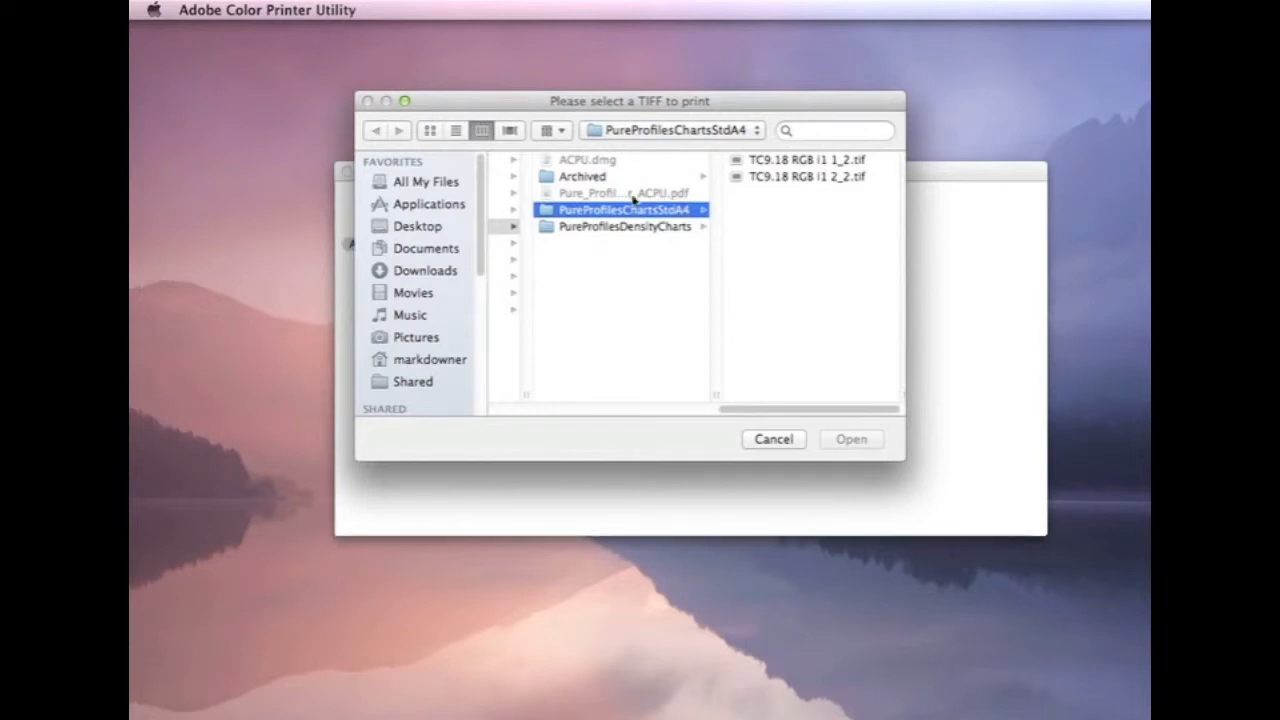
Open the chart TC9.18 RGB i1 1_2.tif from the PureProfilesChartsStdA4 folder in Downloads and enlarge its window to show the whole chart.
scroll(480, 285, "down", 3)
scroll(482, 270, "up", 3)
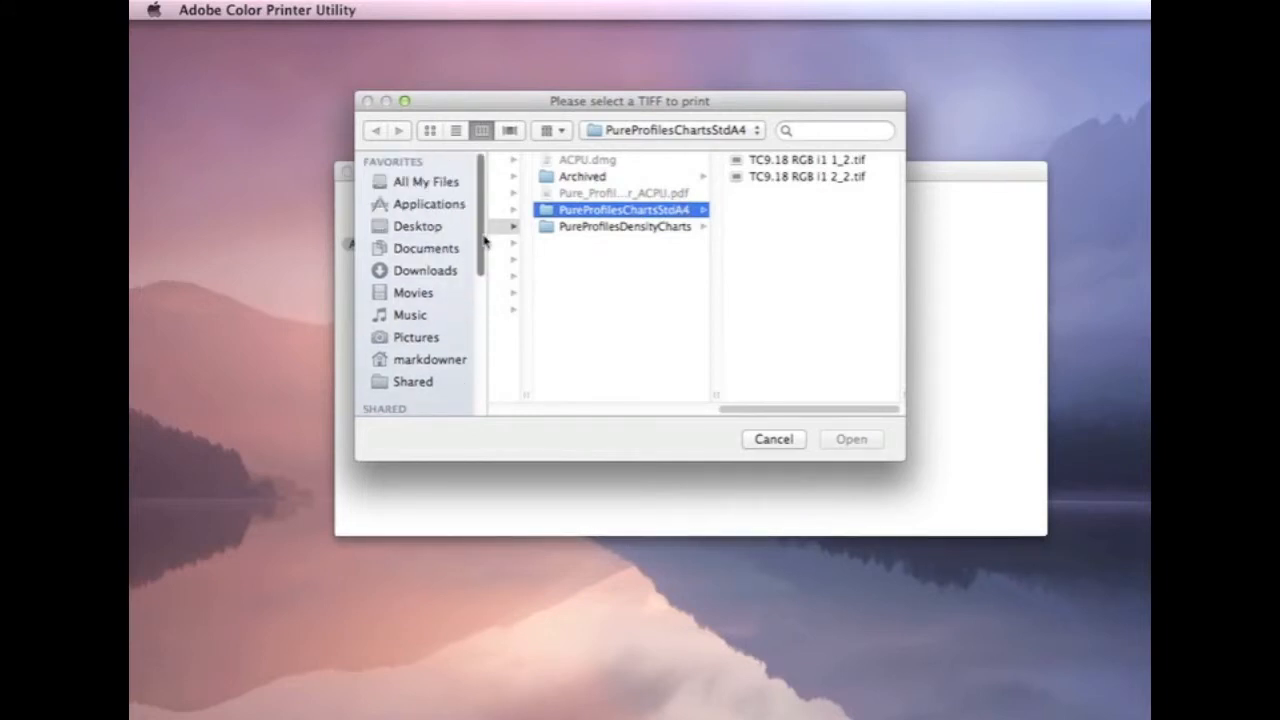
left_click(448, 271)
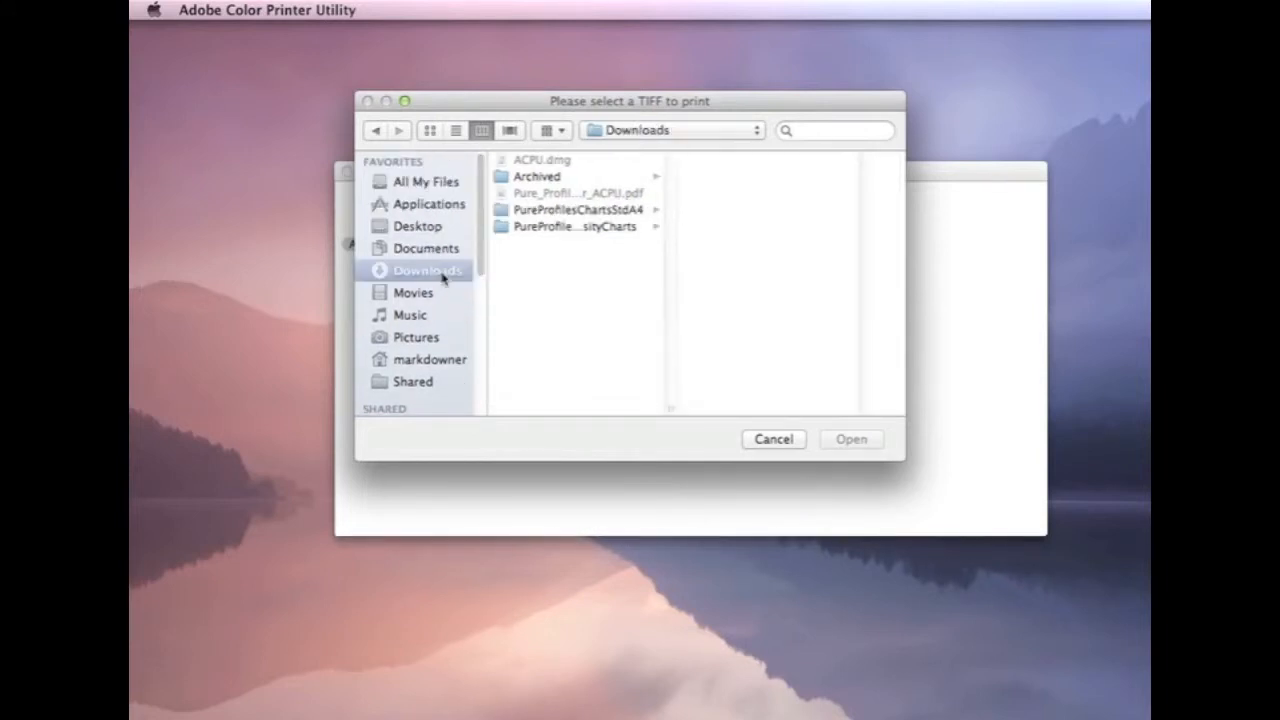
left_click(618, 212)
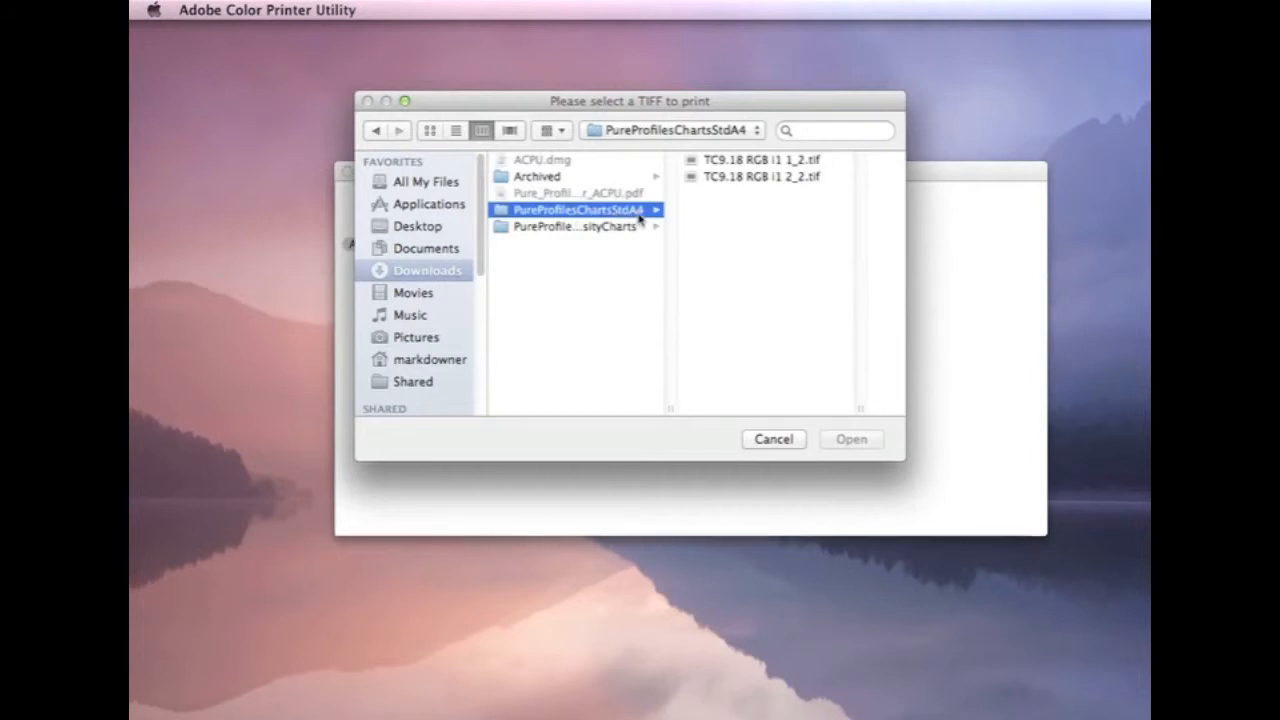
left_click(728, 161)
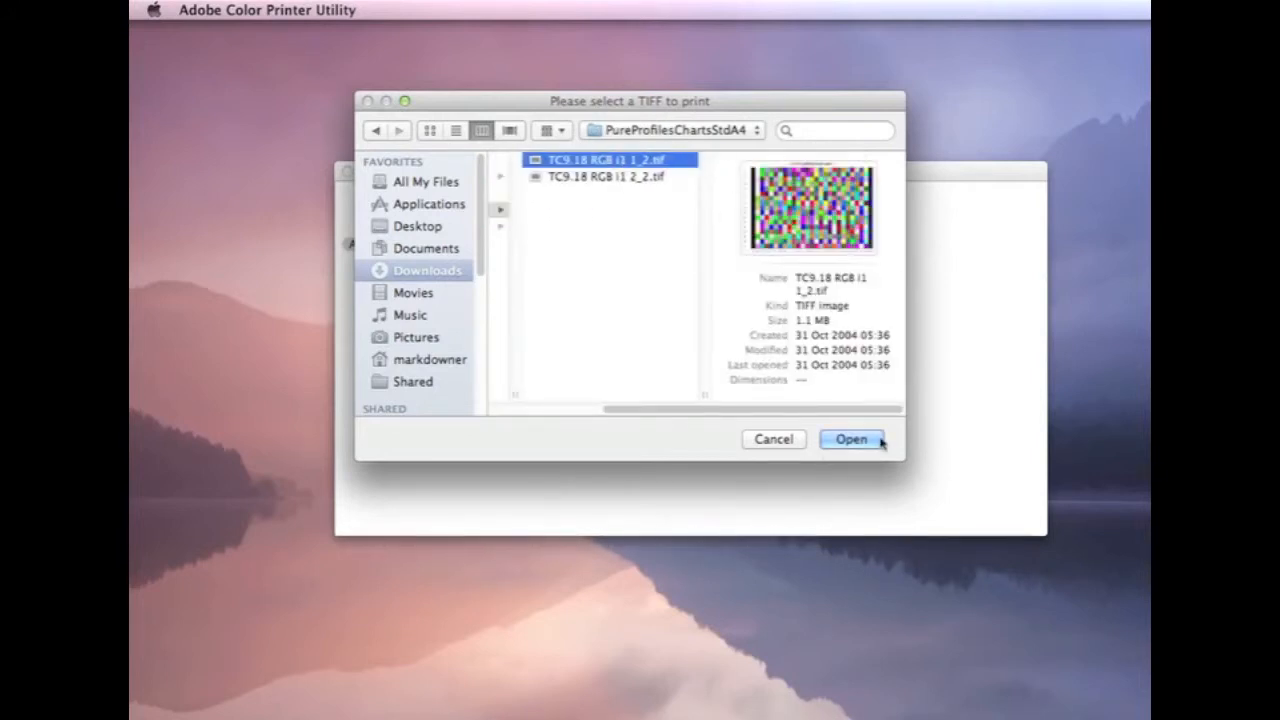
left_click(874, 443)
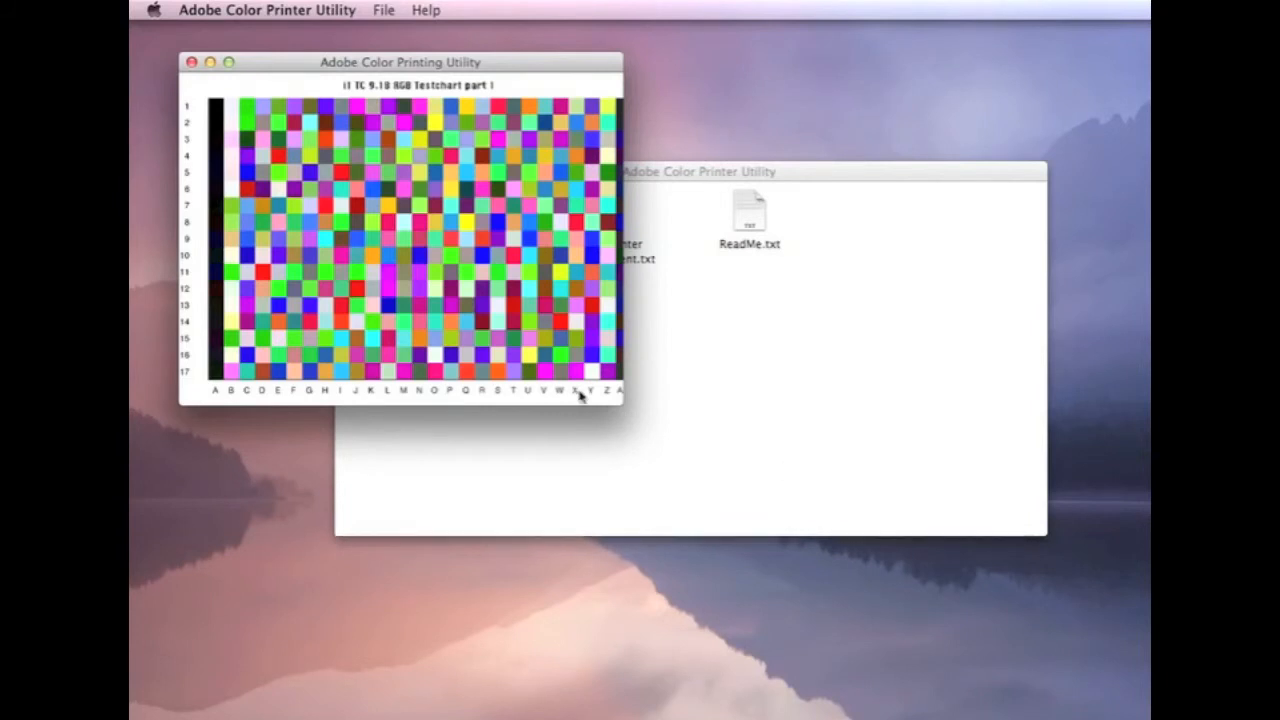
left_click_drag(621, 403, 914, 574)
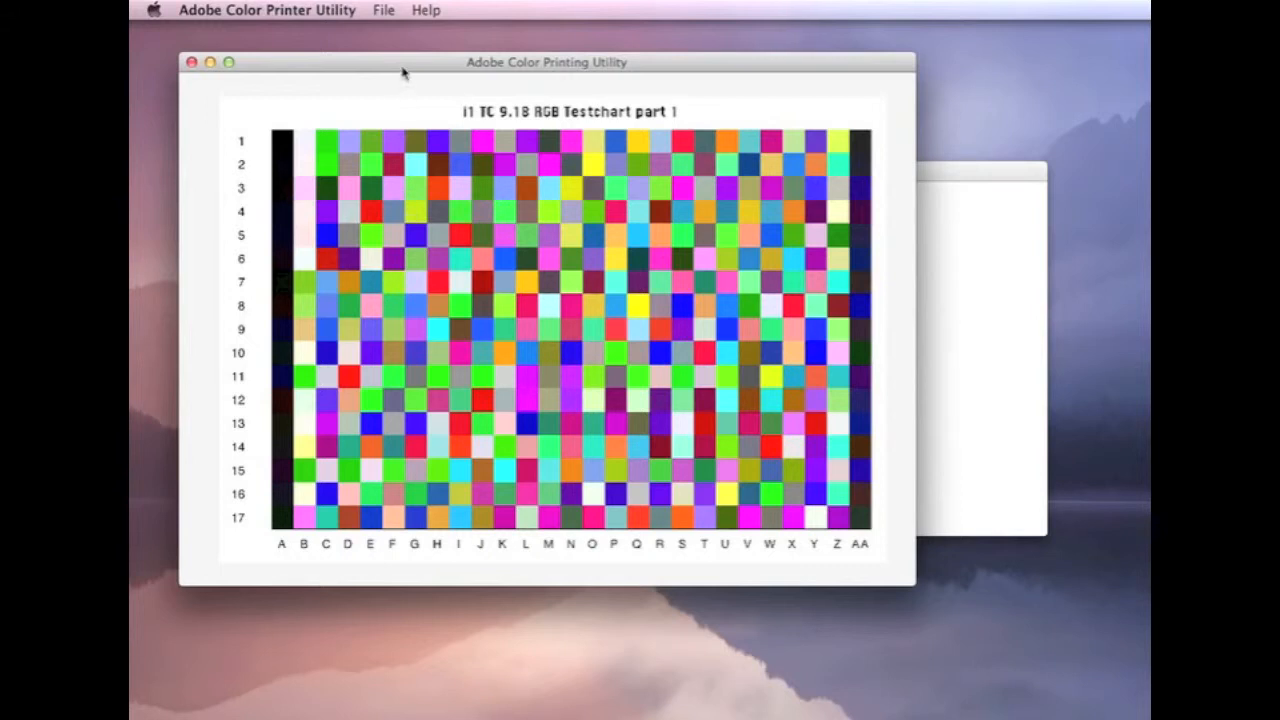
left_click_drag(403, 72, 413, 80)
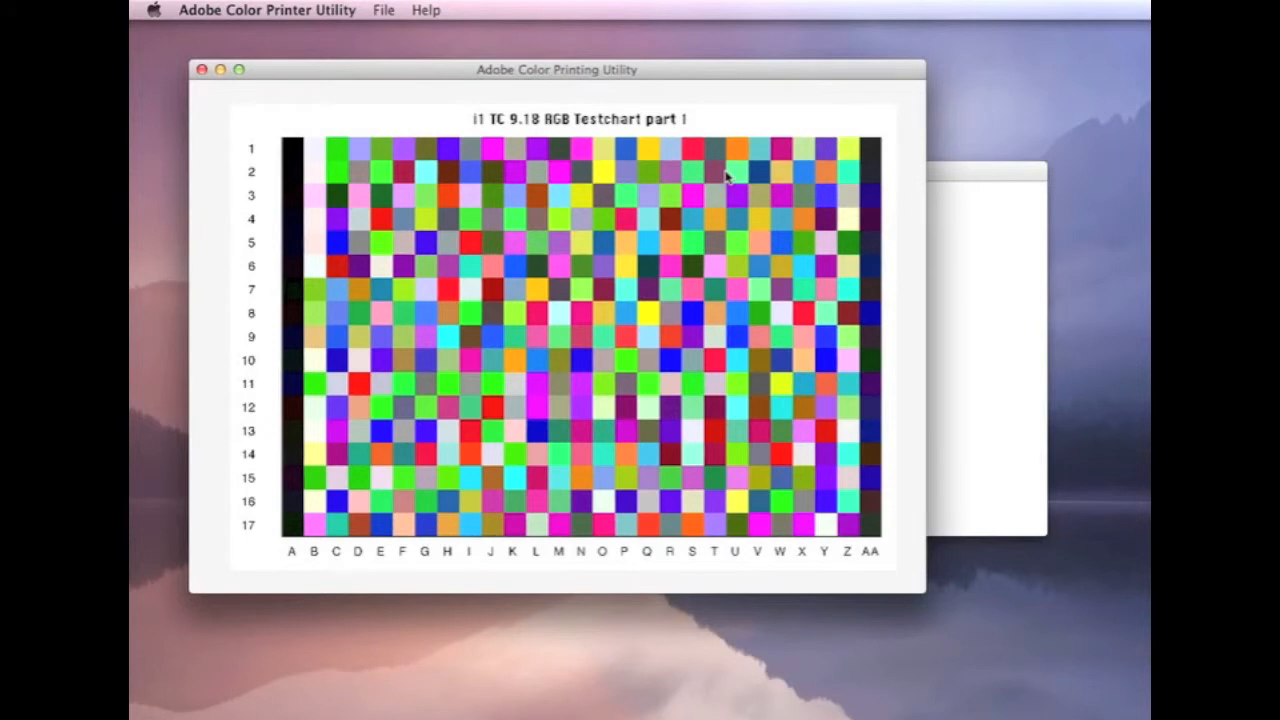
Configure the page setup with A4 paper, landscape orientation and 100% scale.
left_click(388, 10)
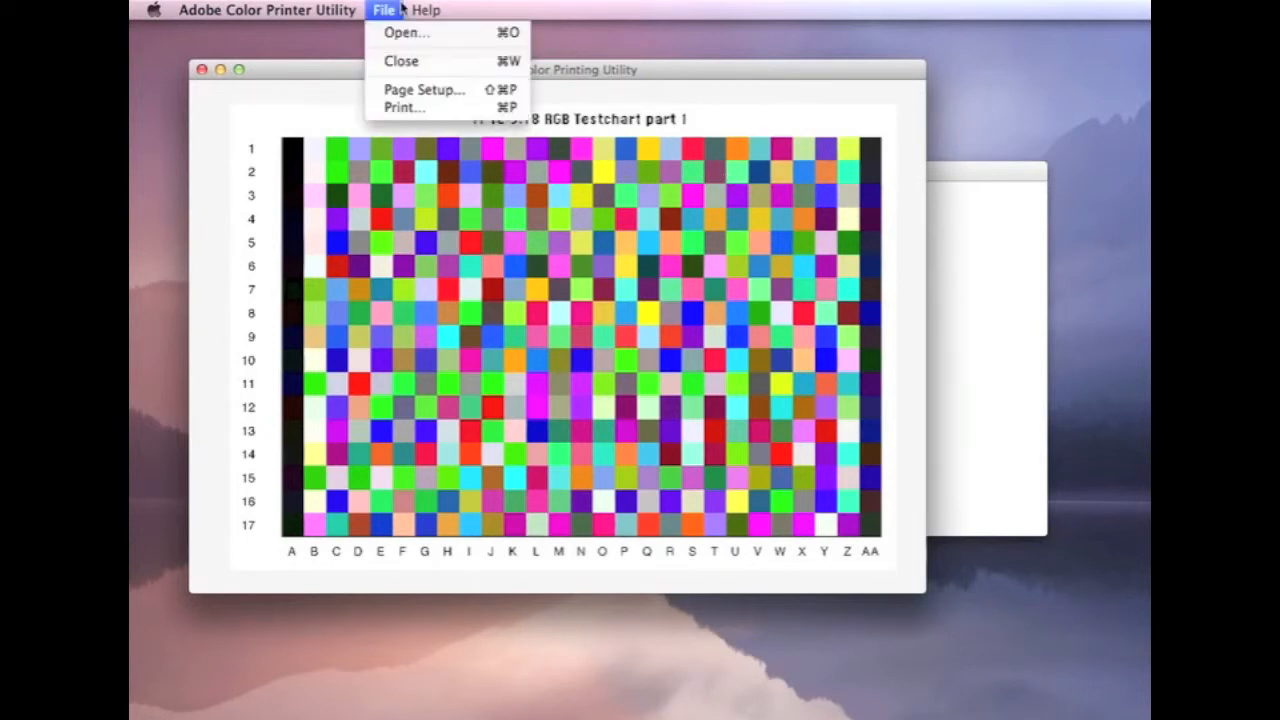
left_click(419, 97)
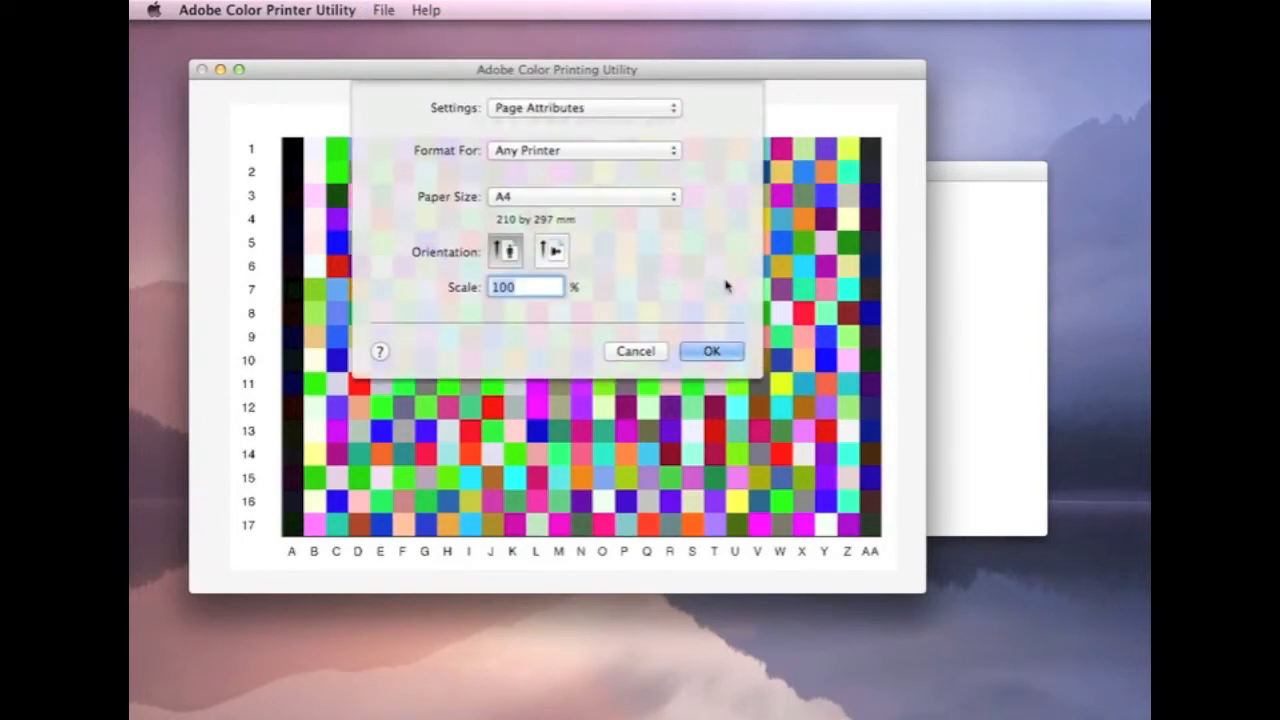
left_click(551, 252)
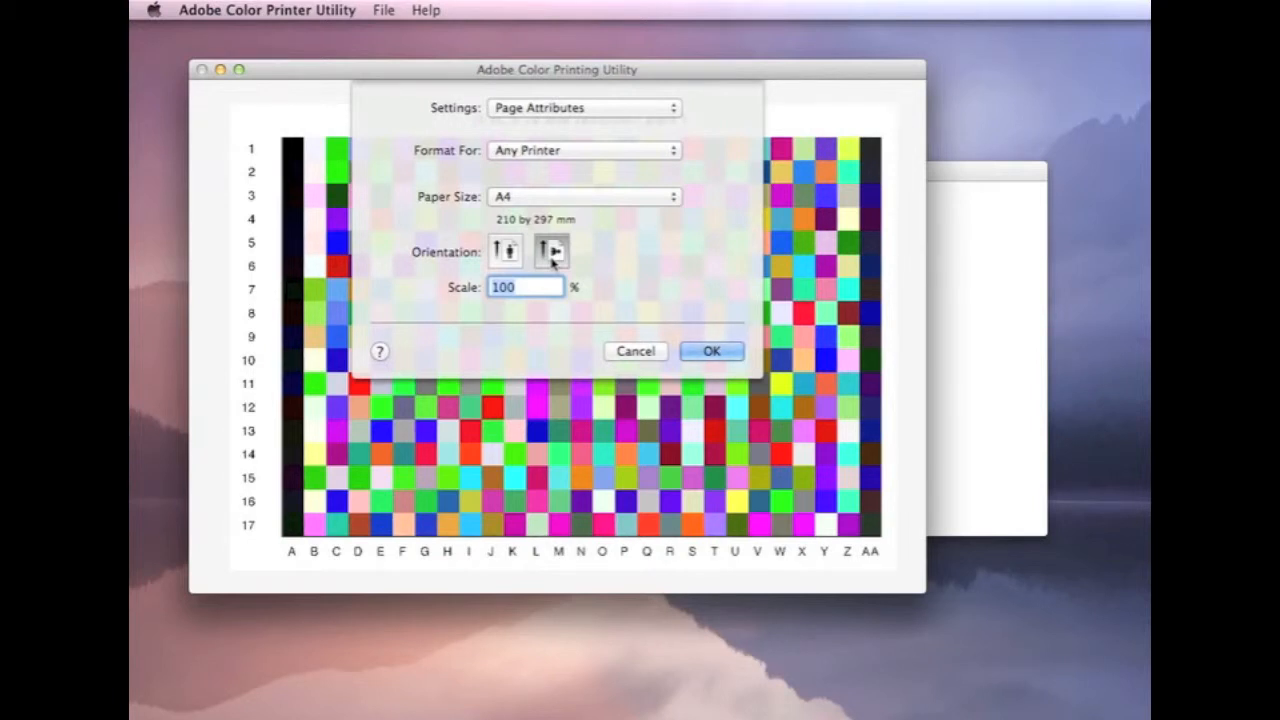
left_click(549, 288)
left_click_drag(526, 288, 474, 298)
left_click(621, 200)
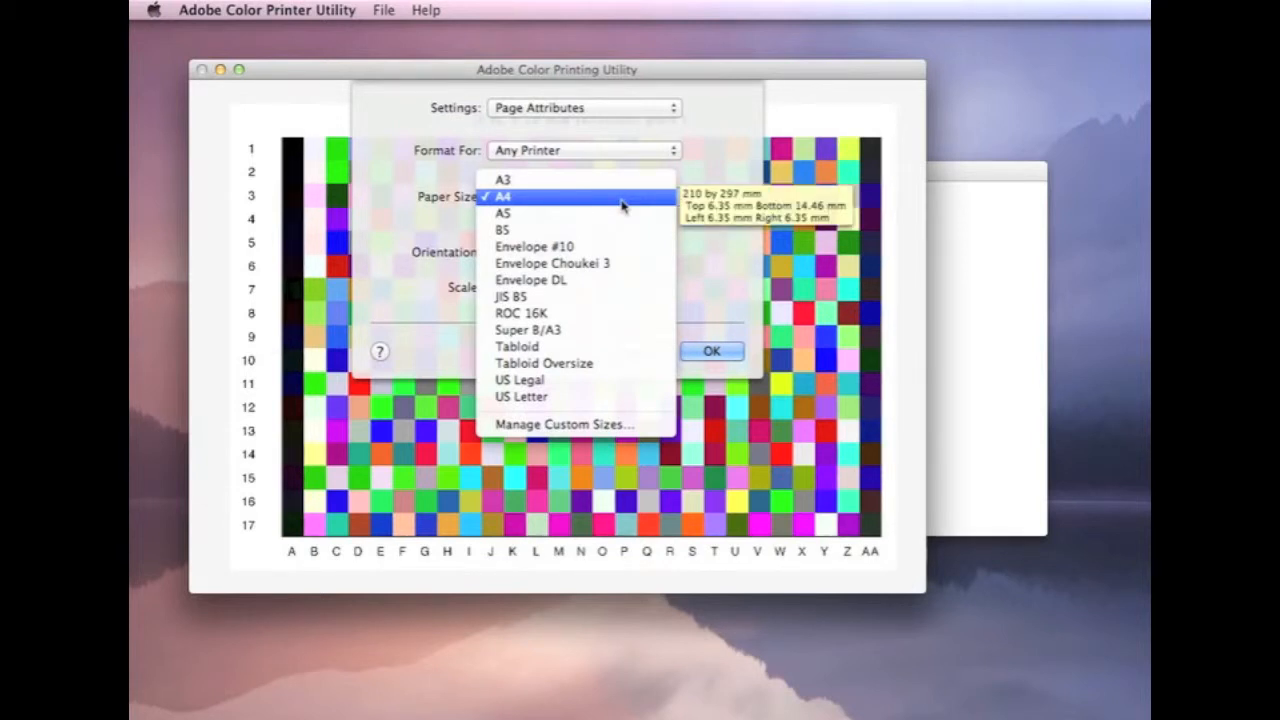
left_click(623, 205)
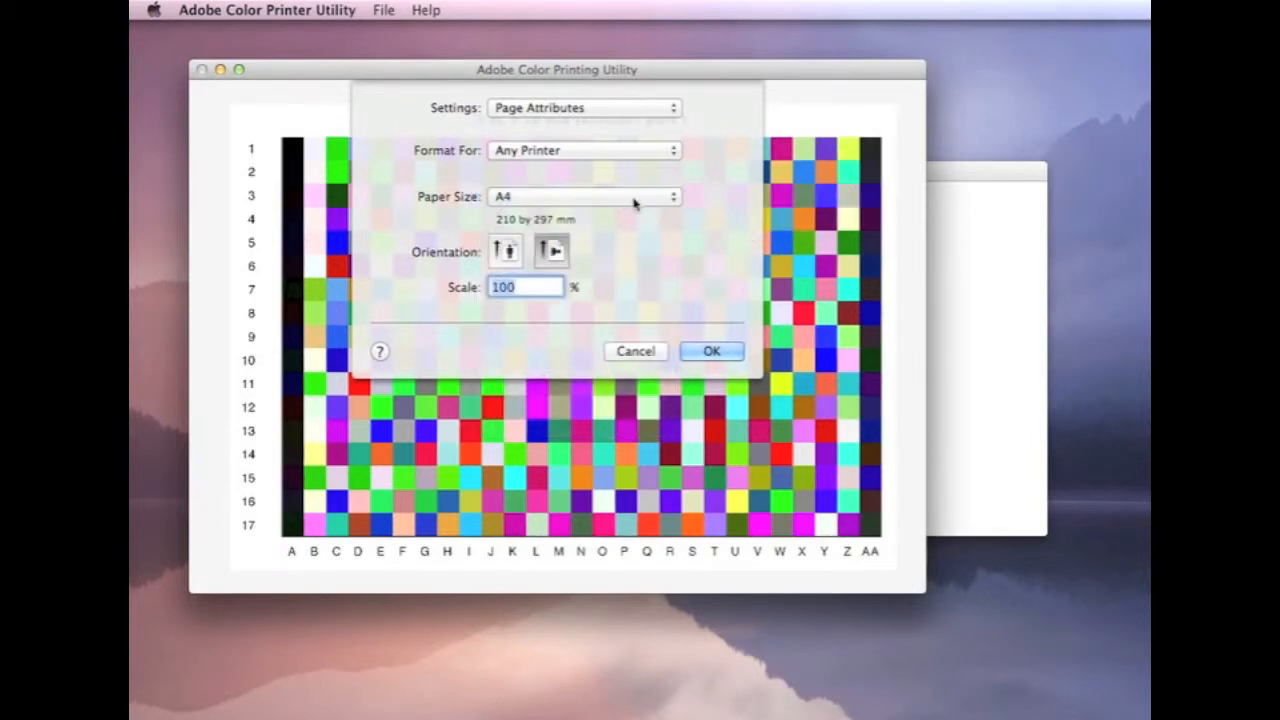
left_click(730, 351)
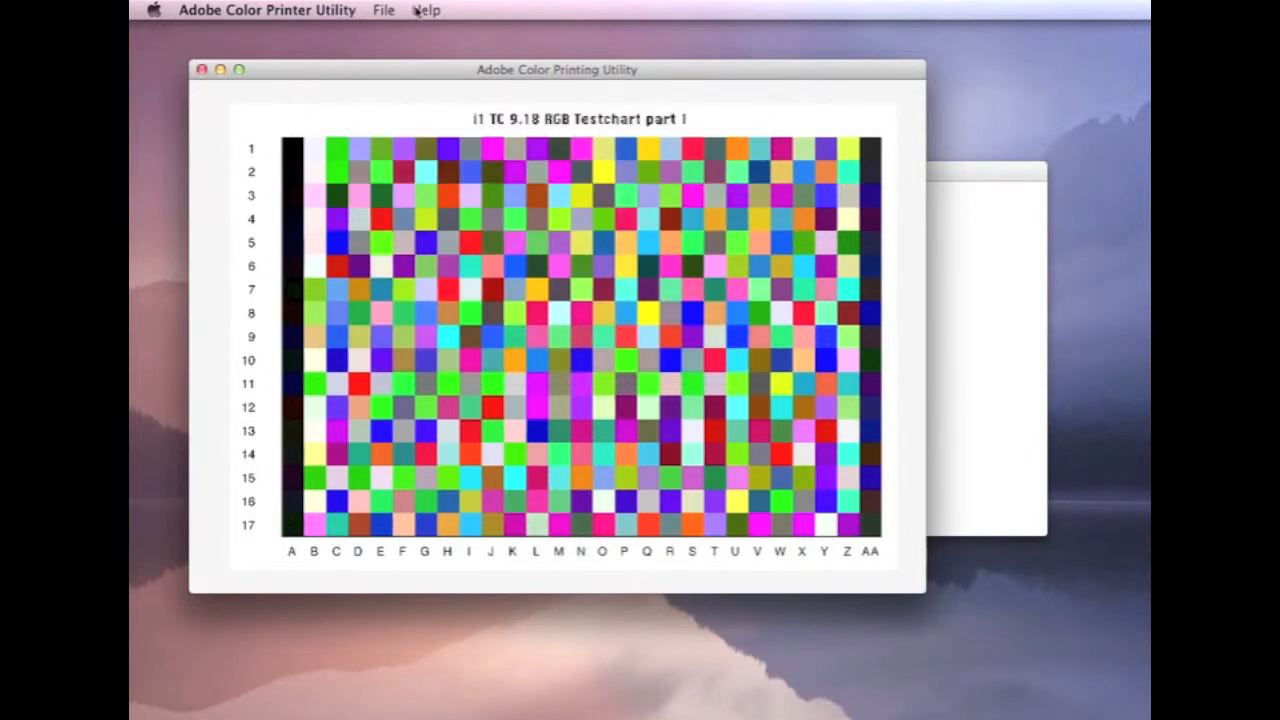
Open the print dialog for the chart and check its Layout and Color Matching options.
left_click(390, 10)
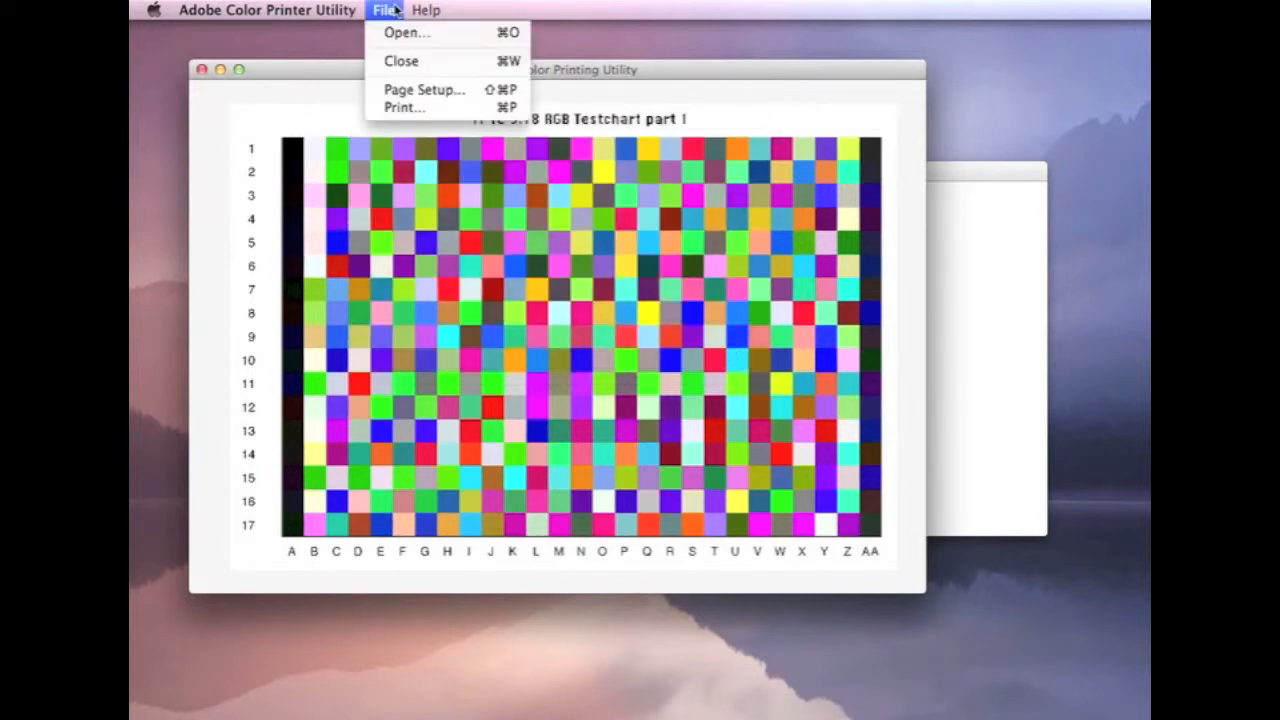
left_click(400, 107)
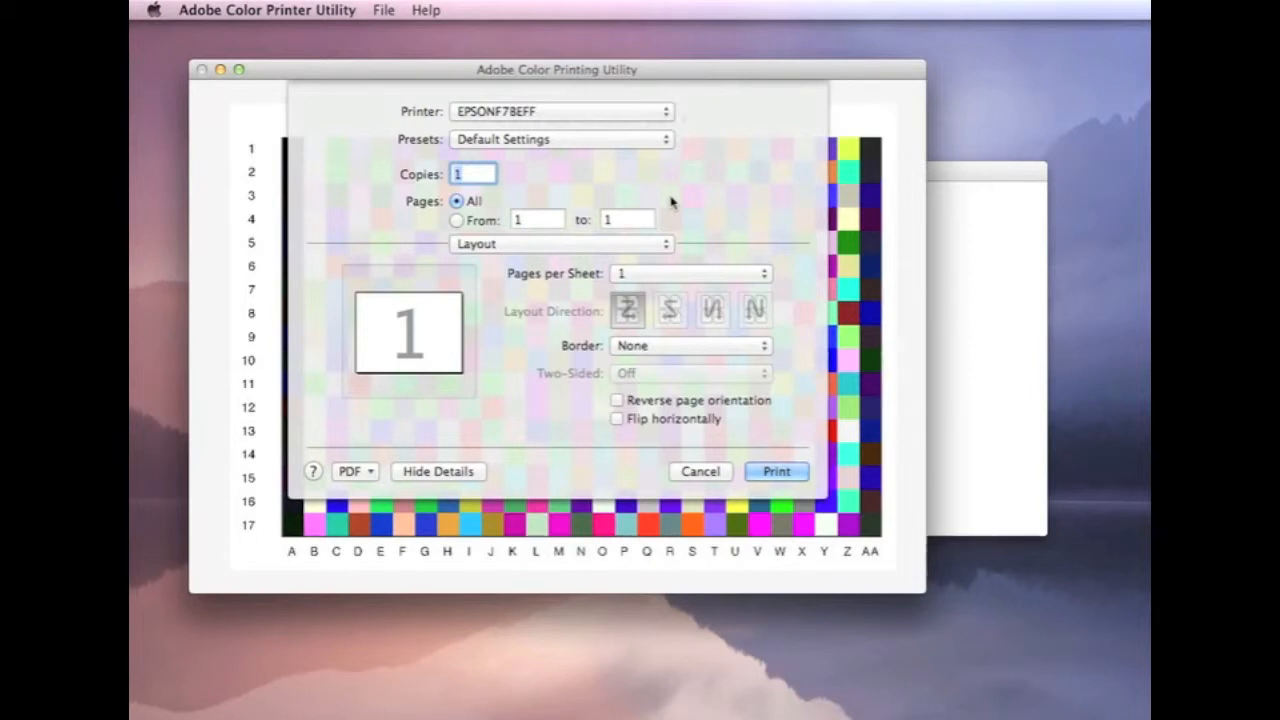
left_click(662, 246)
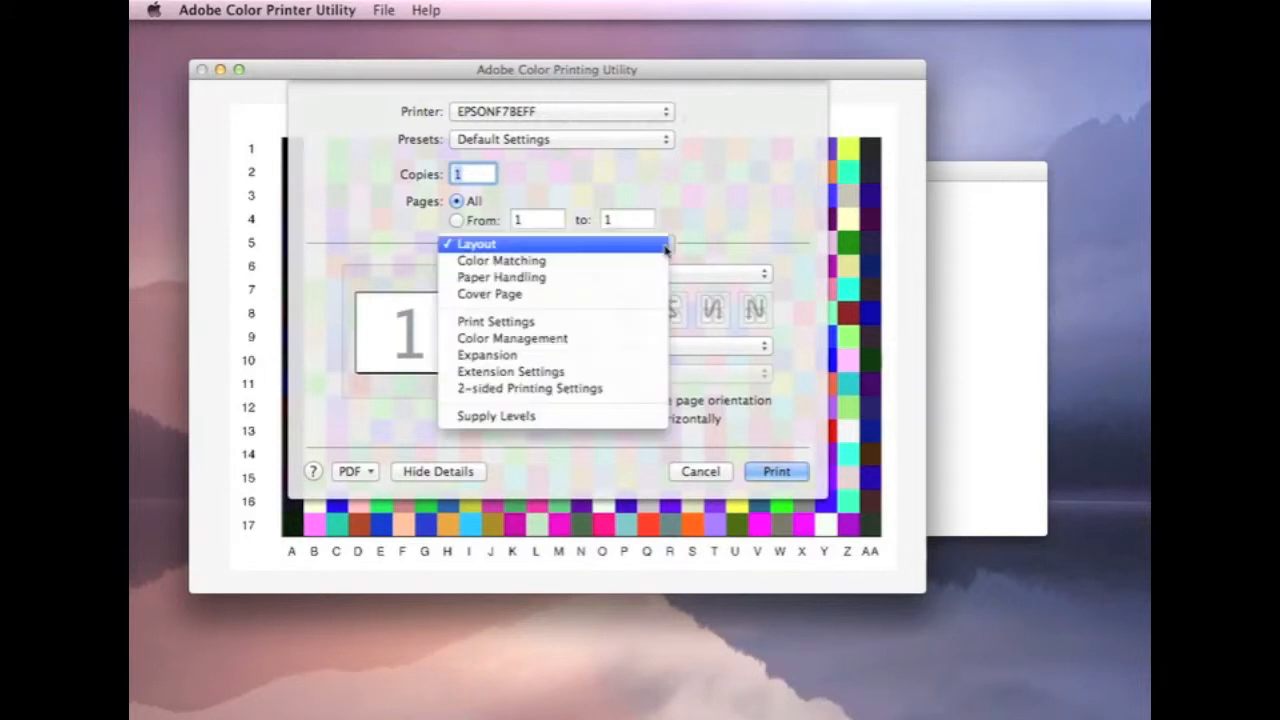
left_click(645, 245)
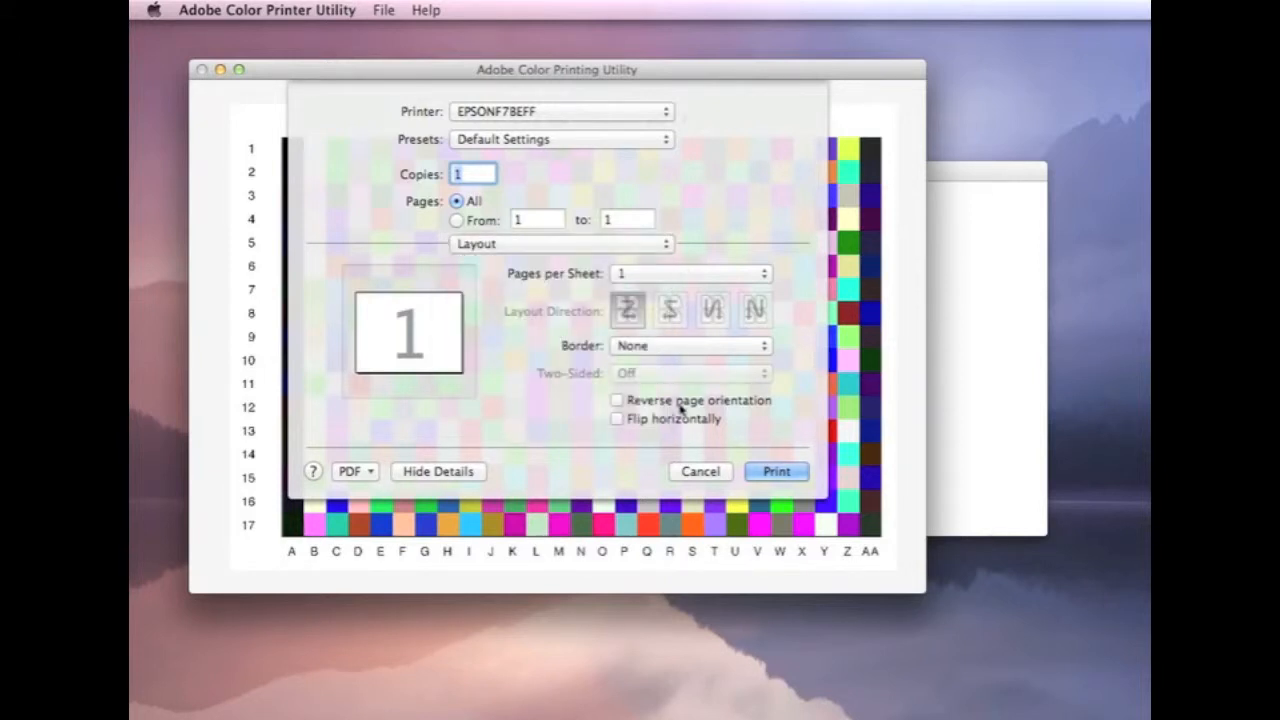
left_click(645, 245)
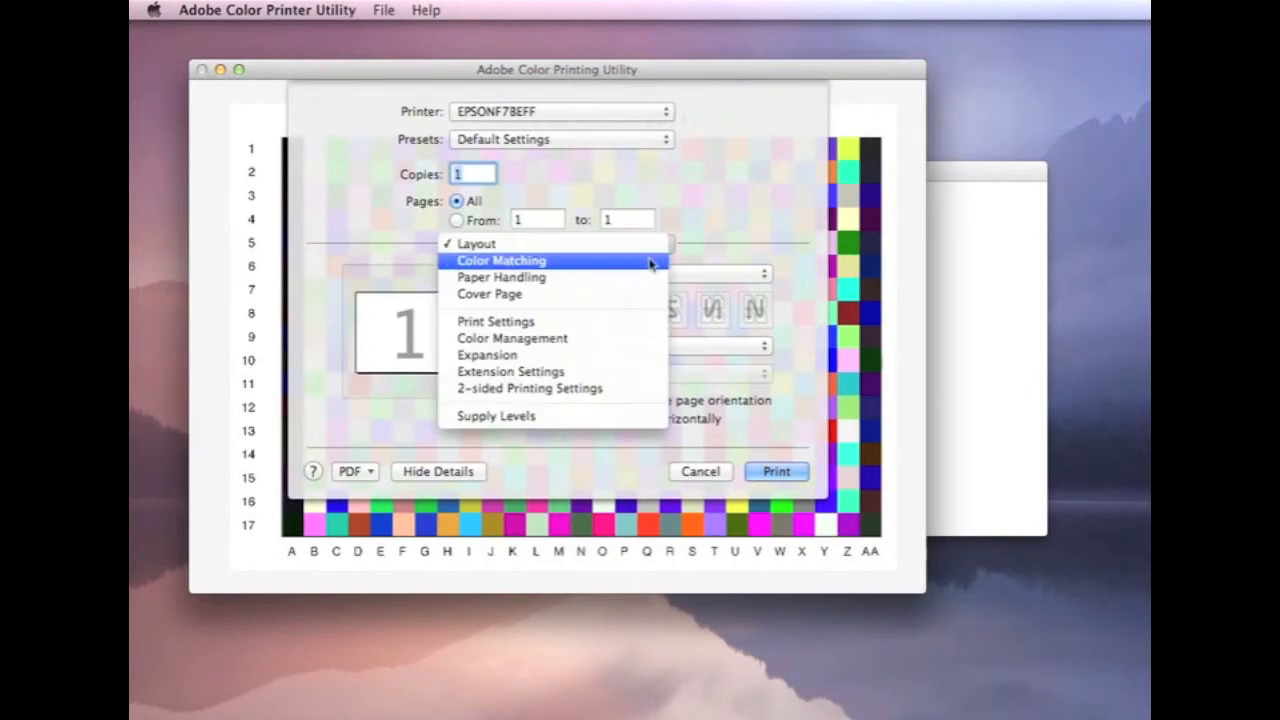
left_click(650, 262)
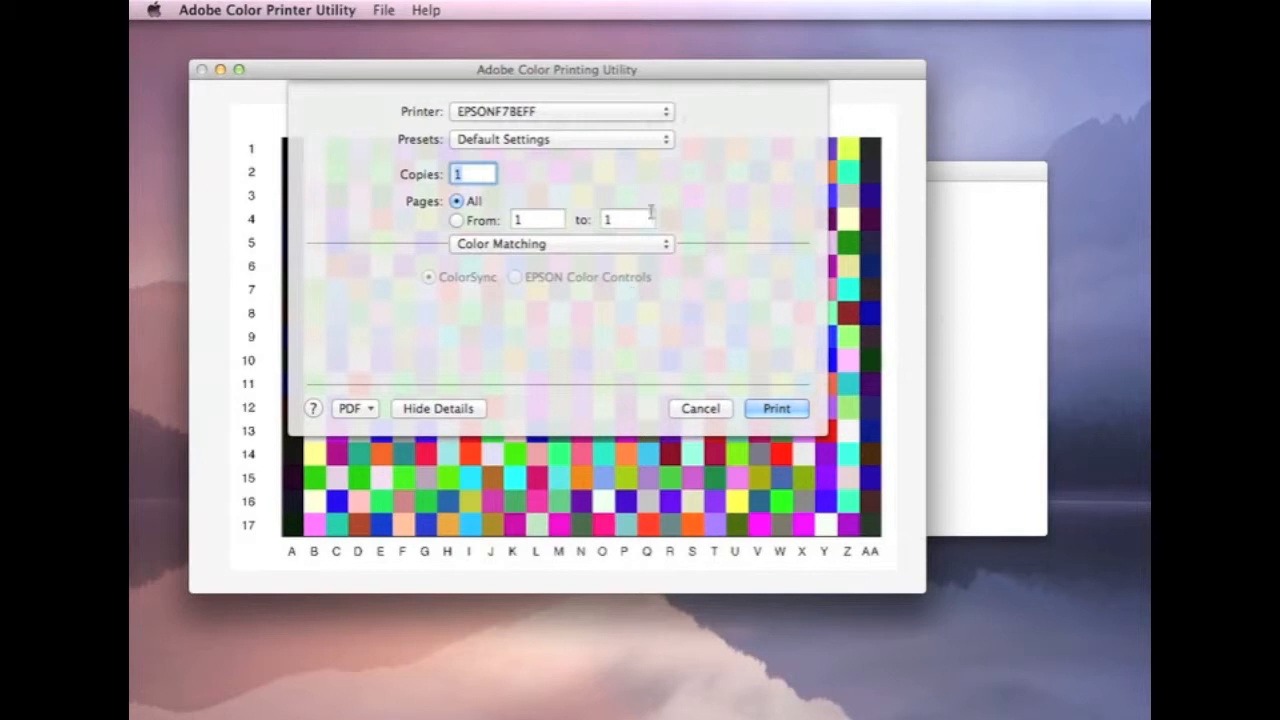
Check the print job's Paper Handling options, including page scaling, and its Cover Page options.
left_click(663, 246)
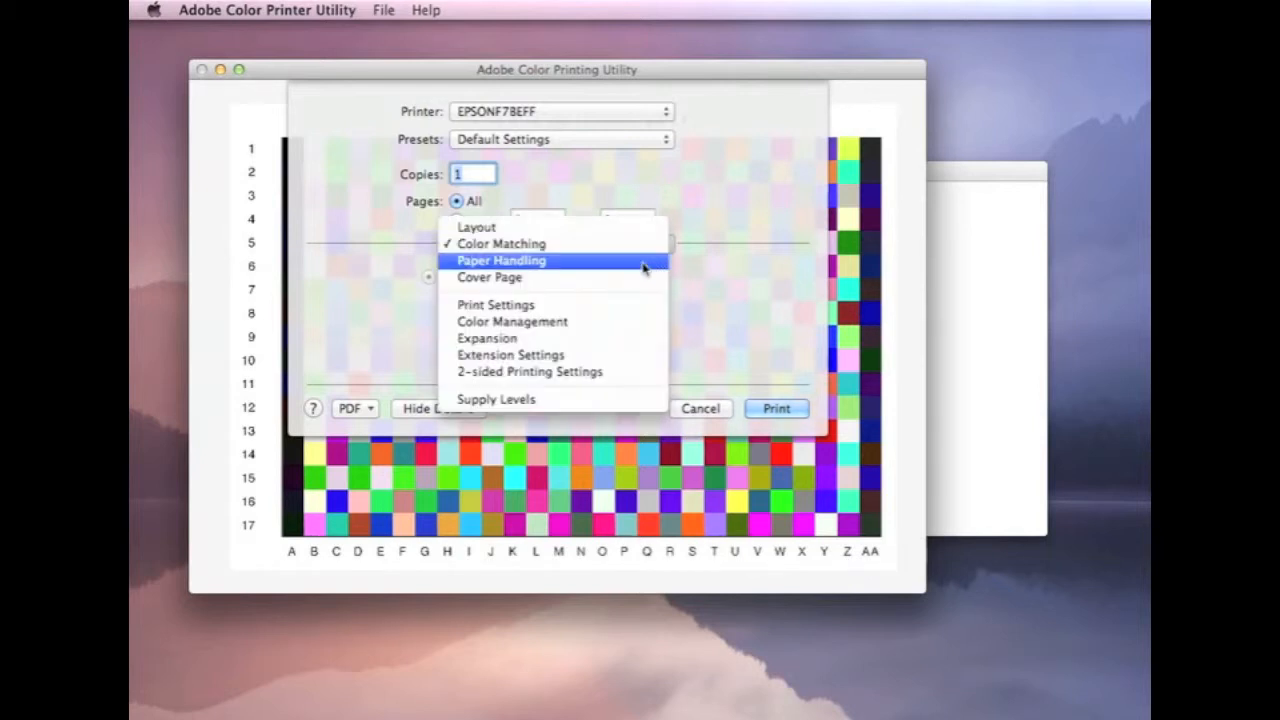
left_click(645, 267)
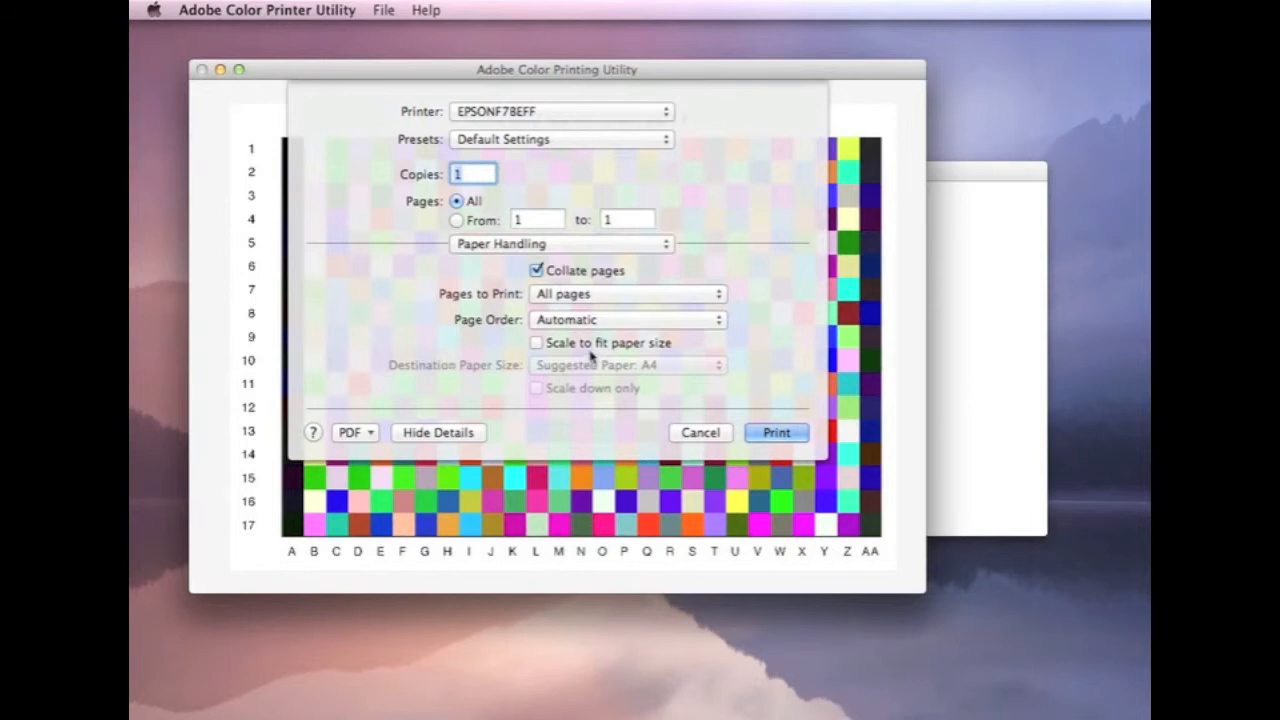
left_click(612, 252)
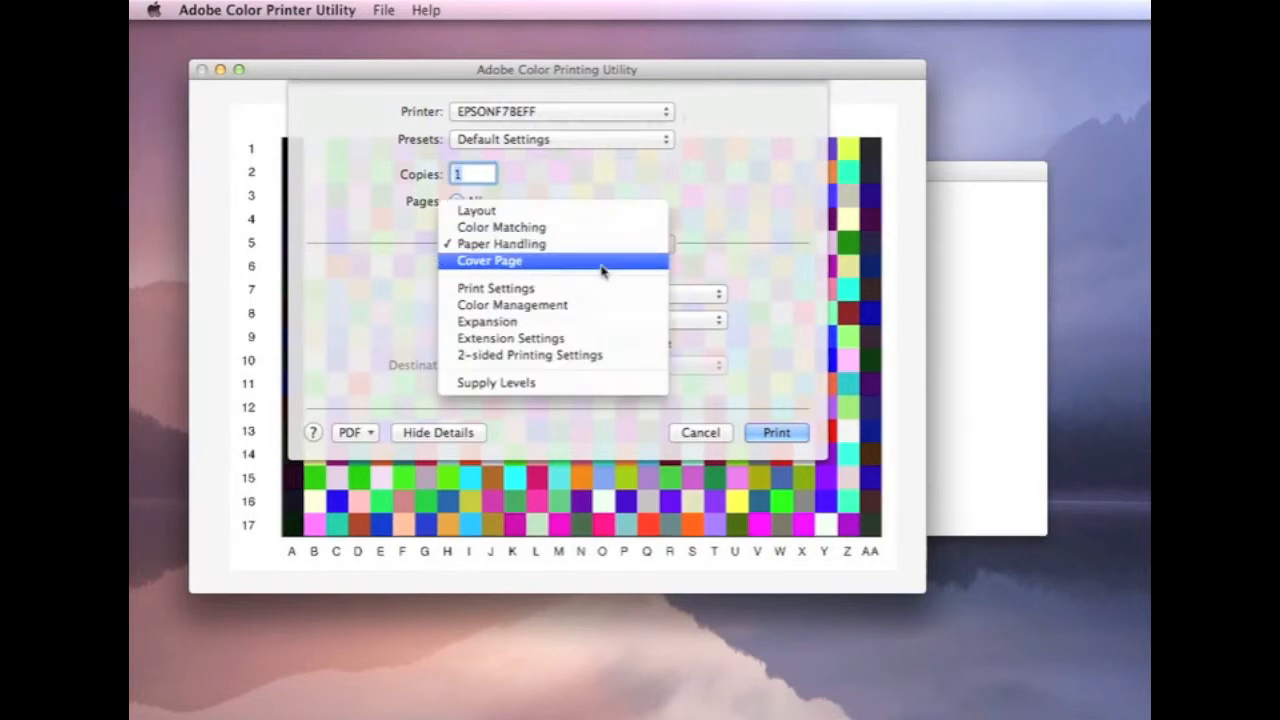
left_click(611, 246)
In the Print Settings, set the media type to Epson Premium Semigloss and the mode to Advanced.
left_click(612, 248)
left_click(603, 274)
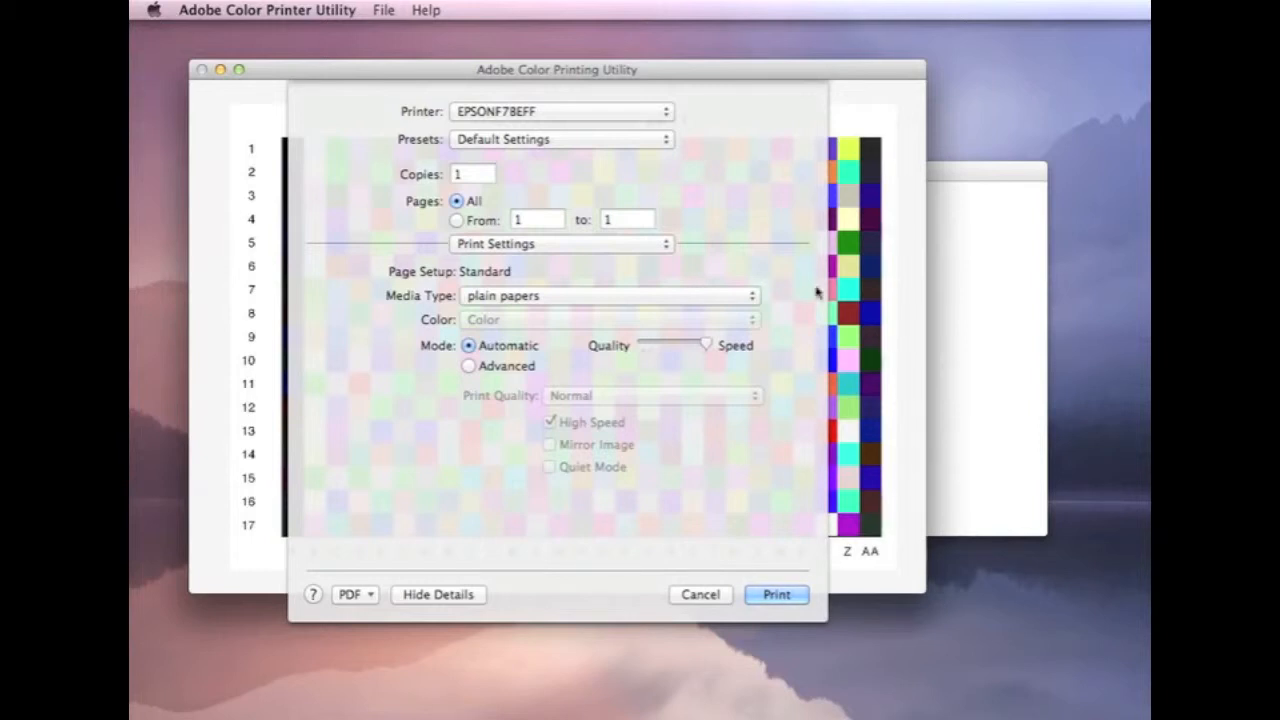
left_click(755, 297)
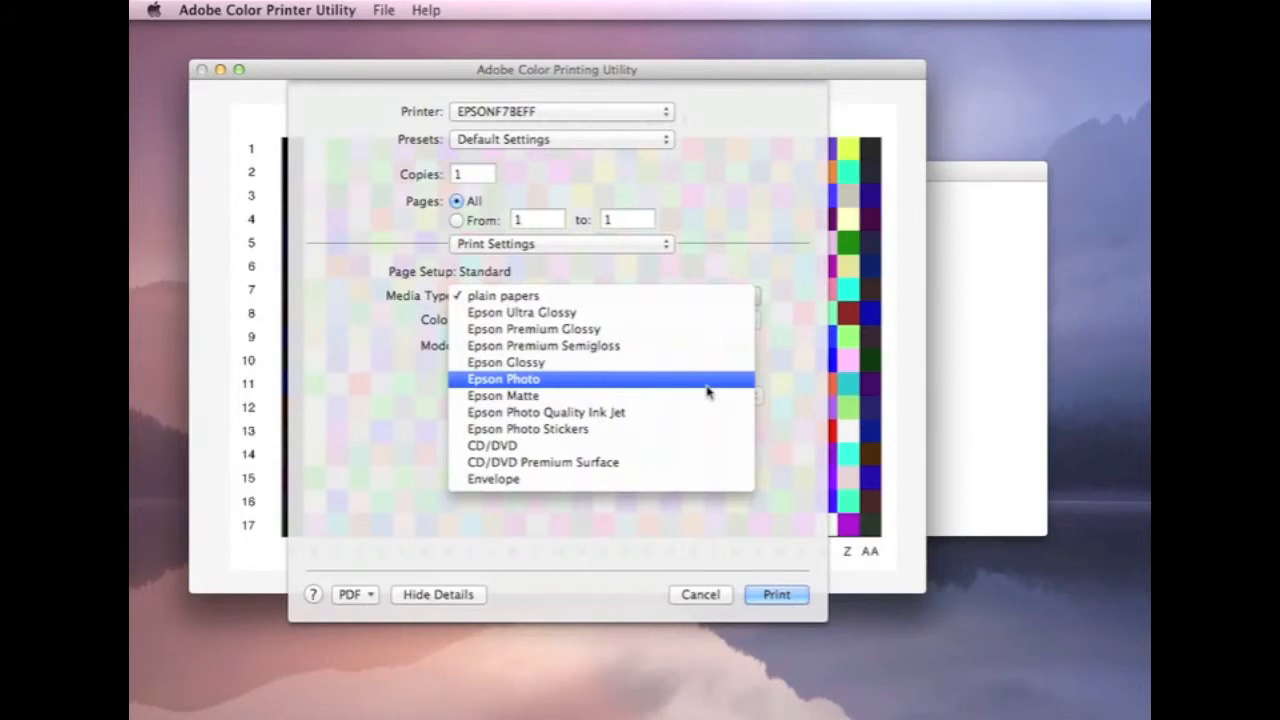
left_click(590, 350)
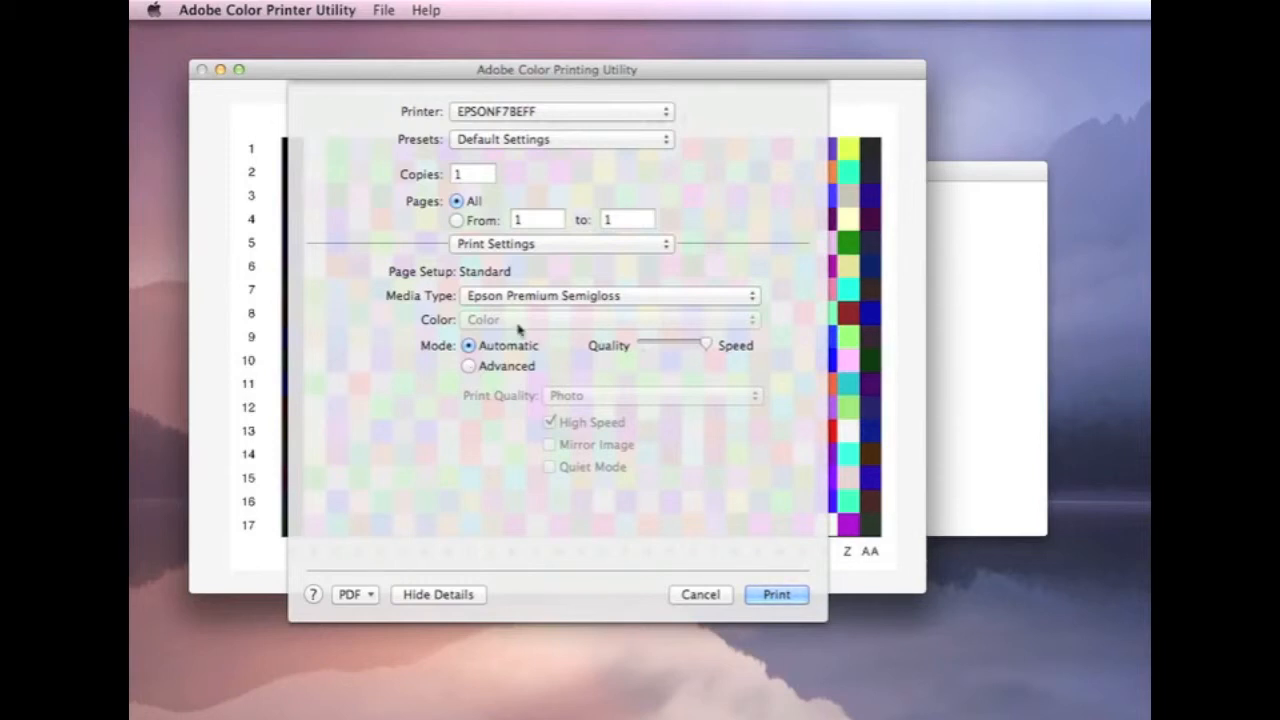
left_click(467, 367)
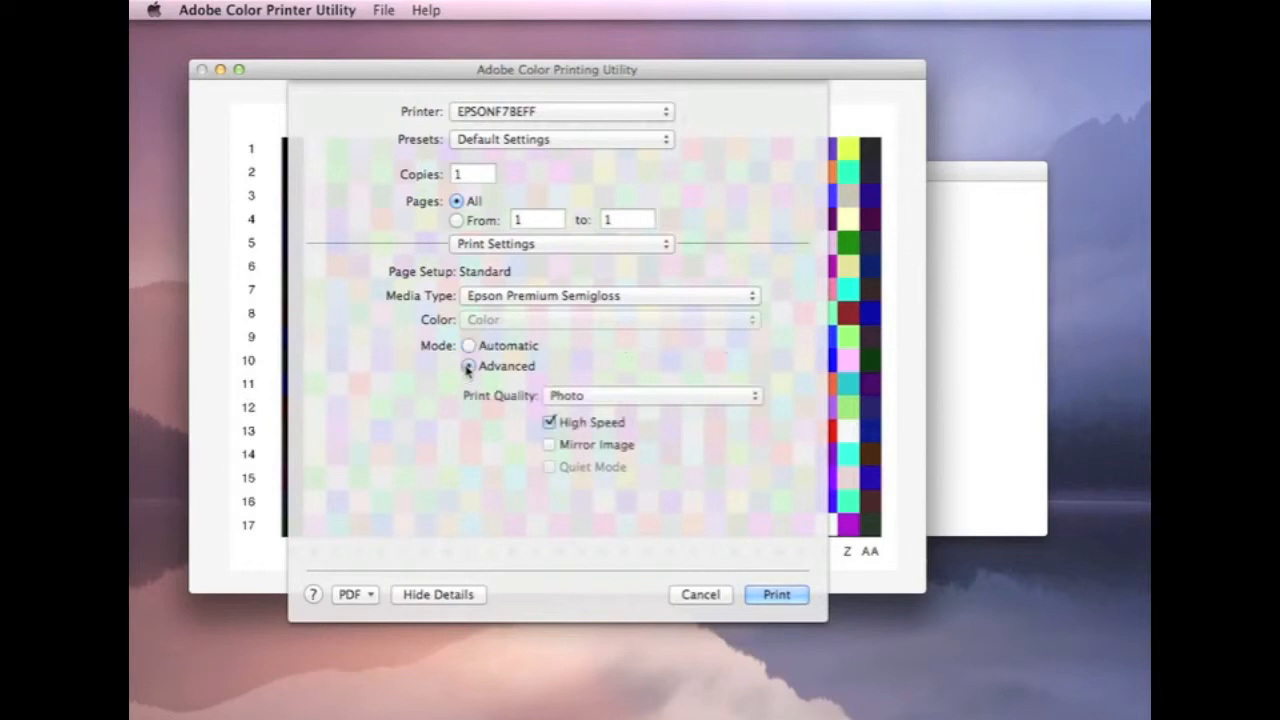
Choose Photo as the print quality and turn off High Speed printing.
left_click(645, 398)
left_click(645, 399)
left_click(668, 399)
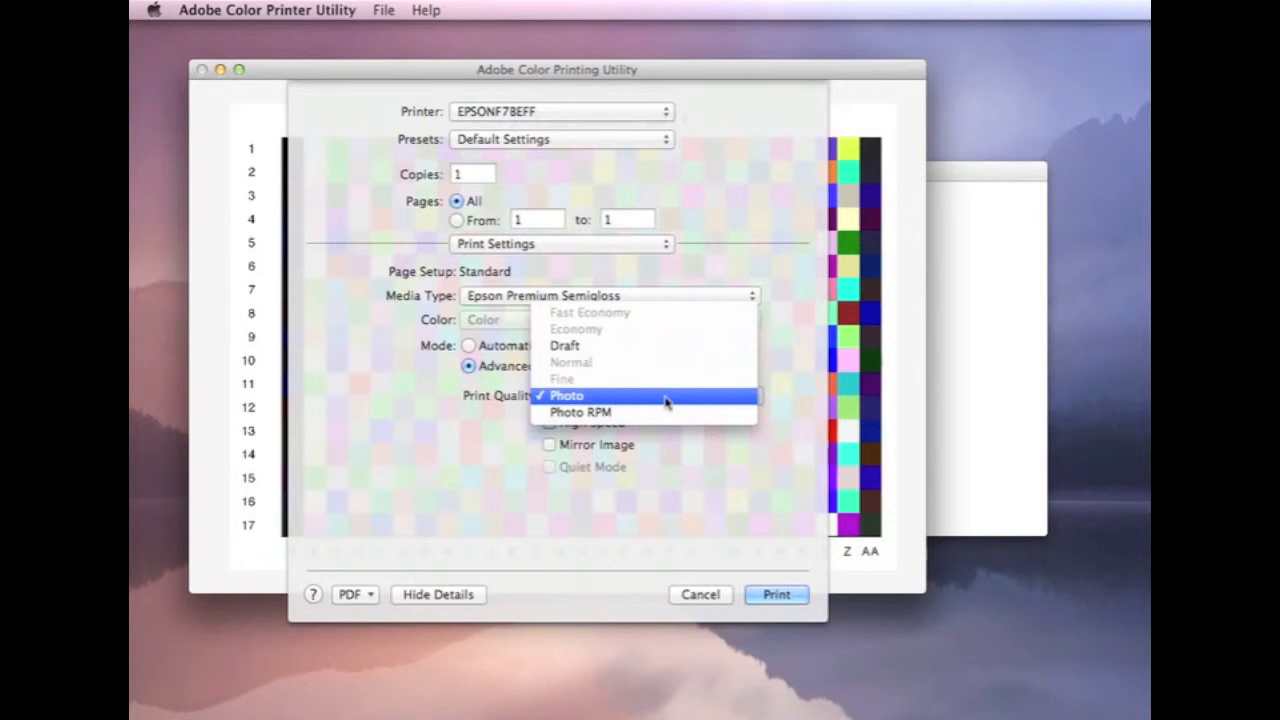
left_click(666, 402)
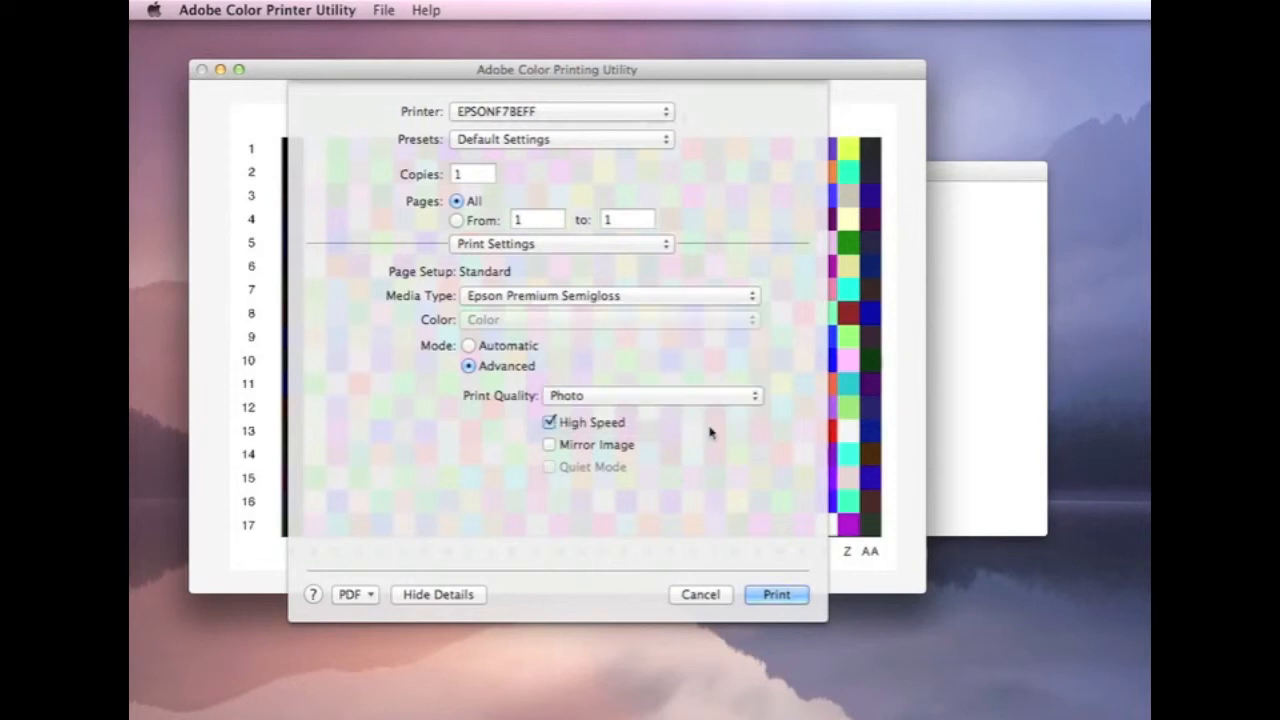
left_click(549, 423)
Check the print job's Color Management, Expansion and Extension Settings for any color adjustment or image corrections.
left_click(642, 247)
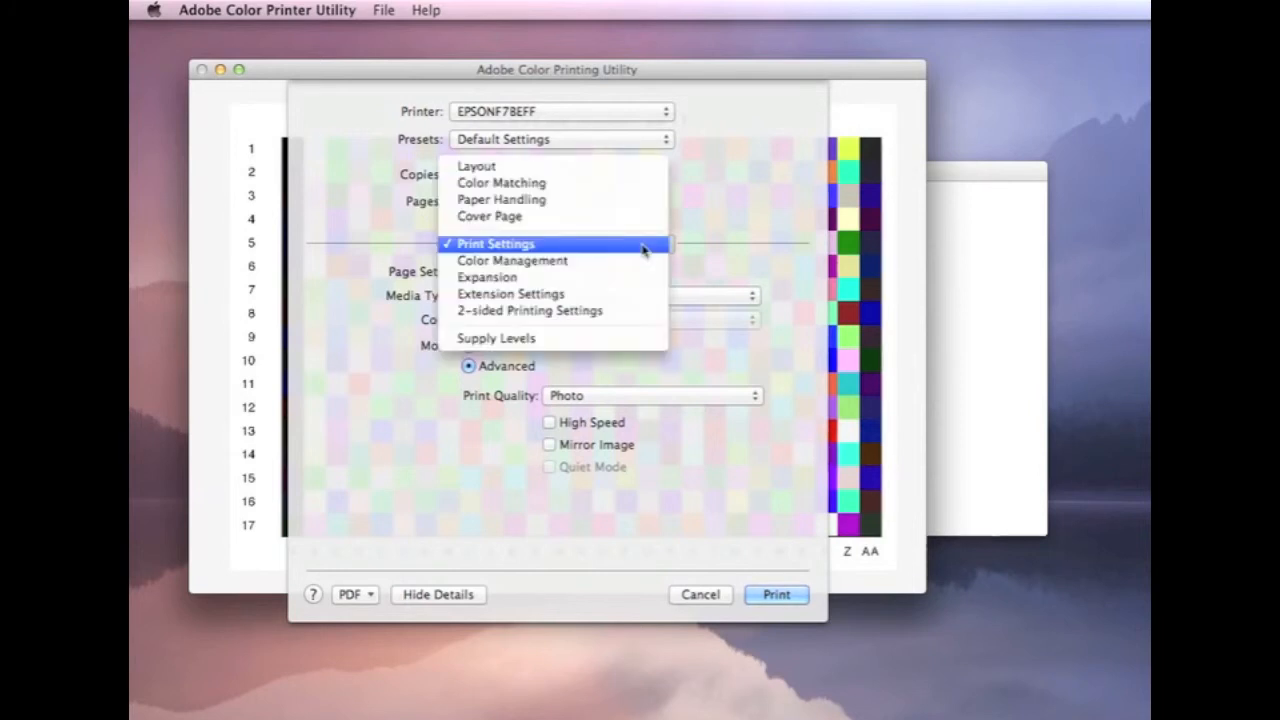
left_click(628, 262)
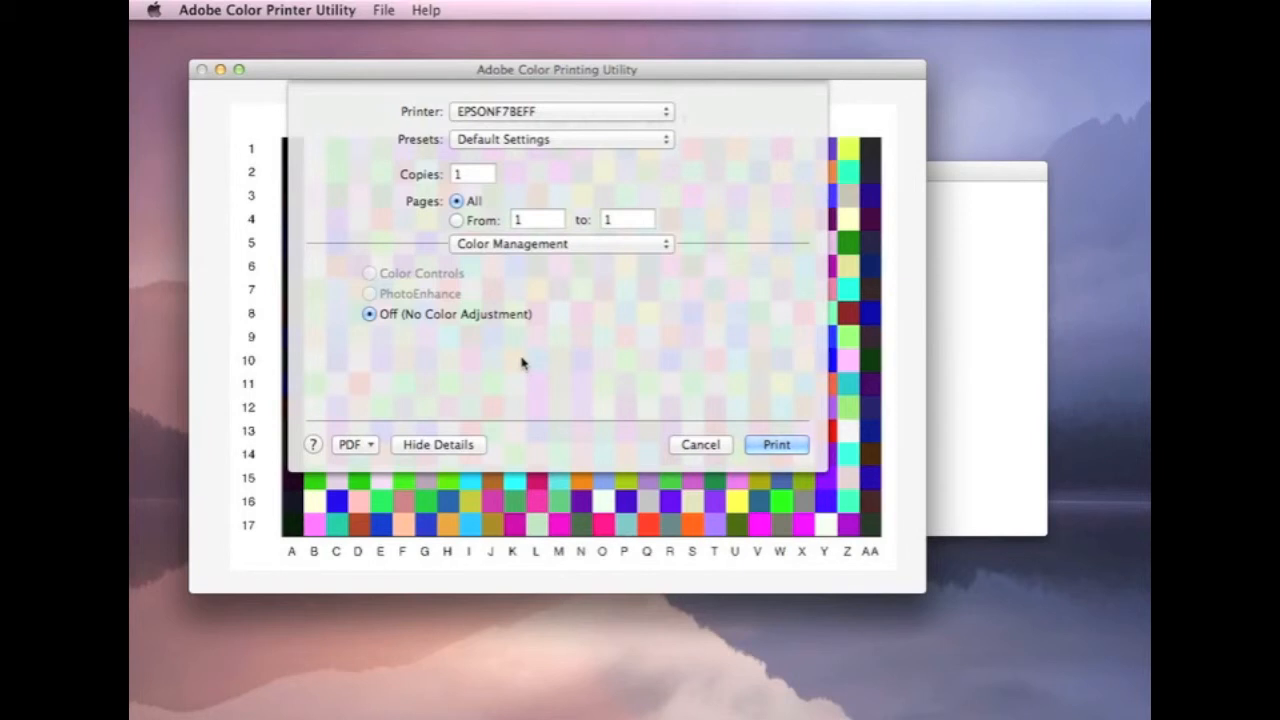
left_click(653, 246)
left_click(638, 261)
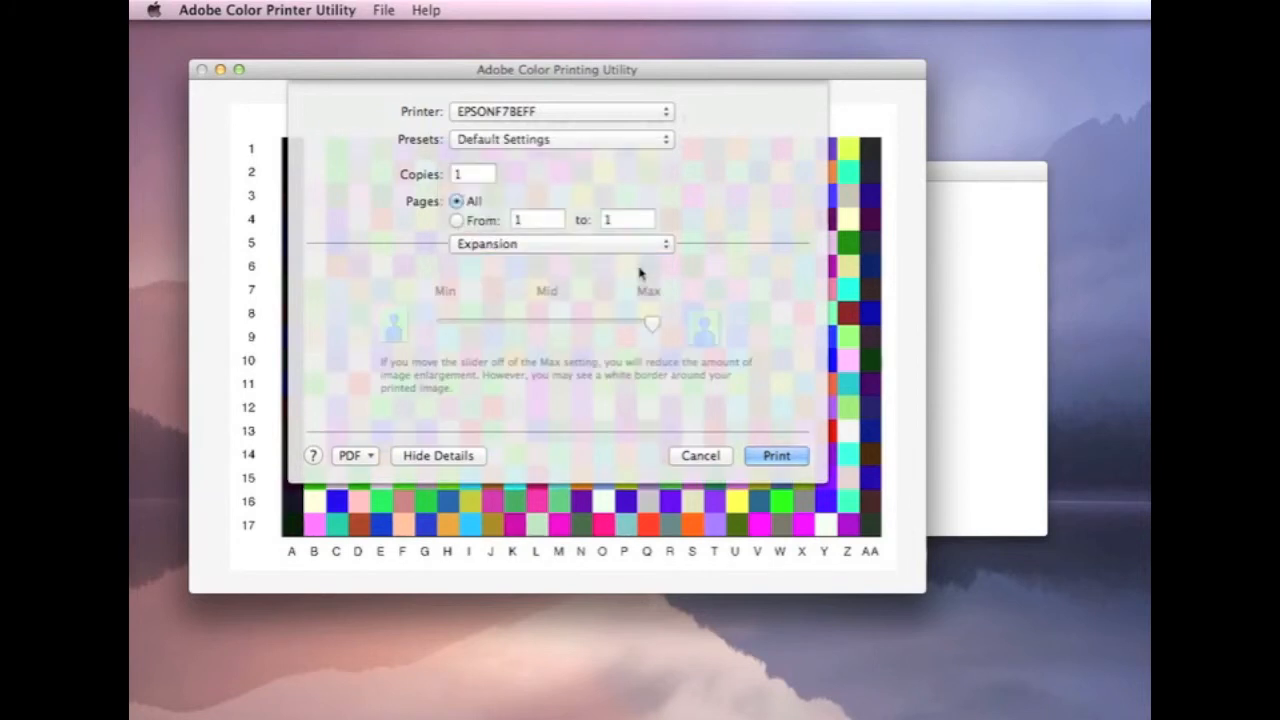
left_click(646, 250)
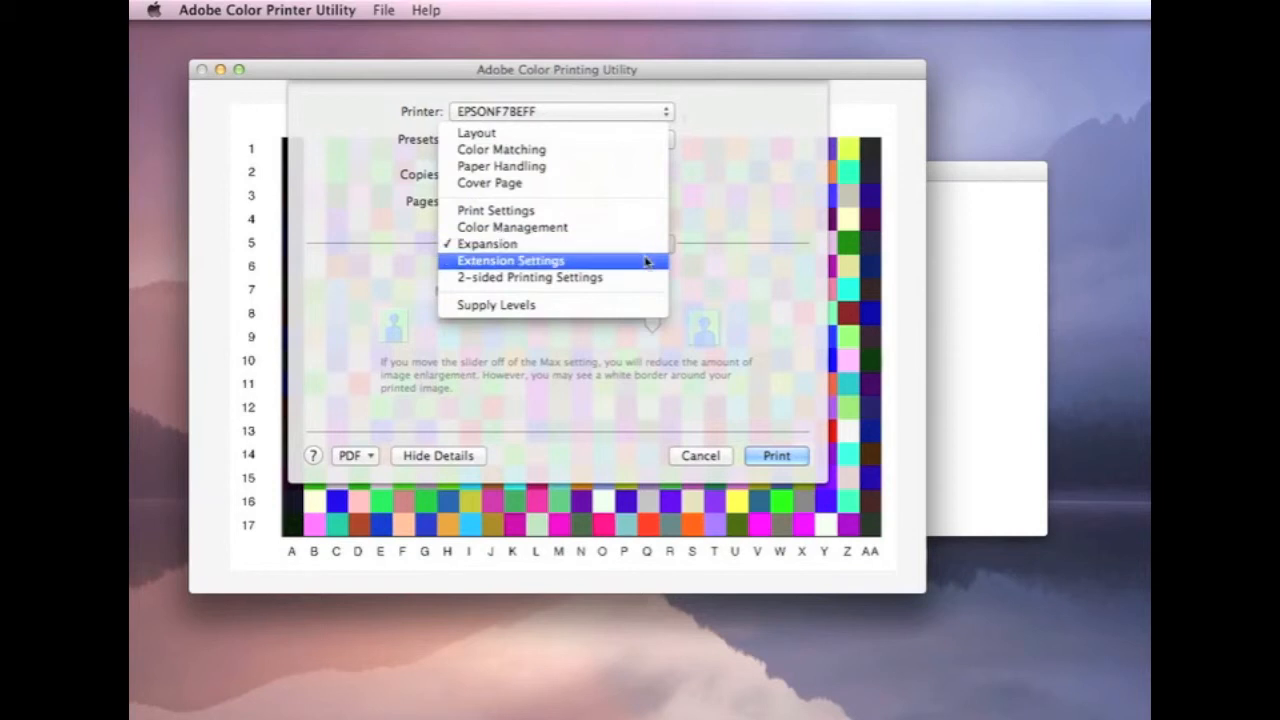
left_click(646, 262)
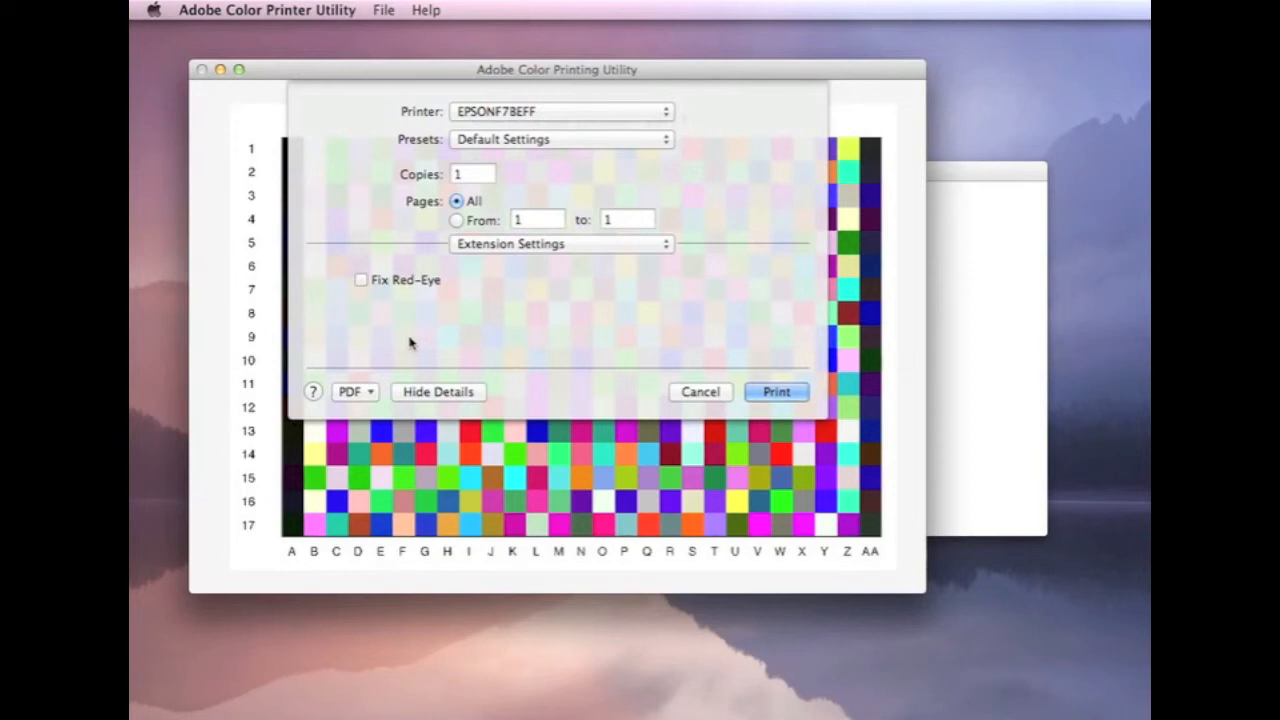
Check the print job's 2-sided Printing Settings and Layout options, and print the first test chart.
left_click(540, 249)
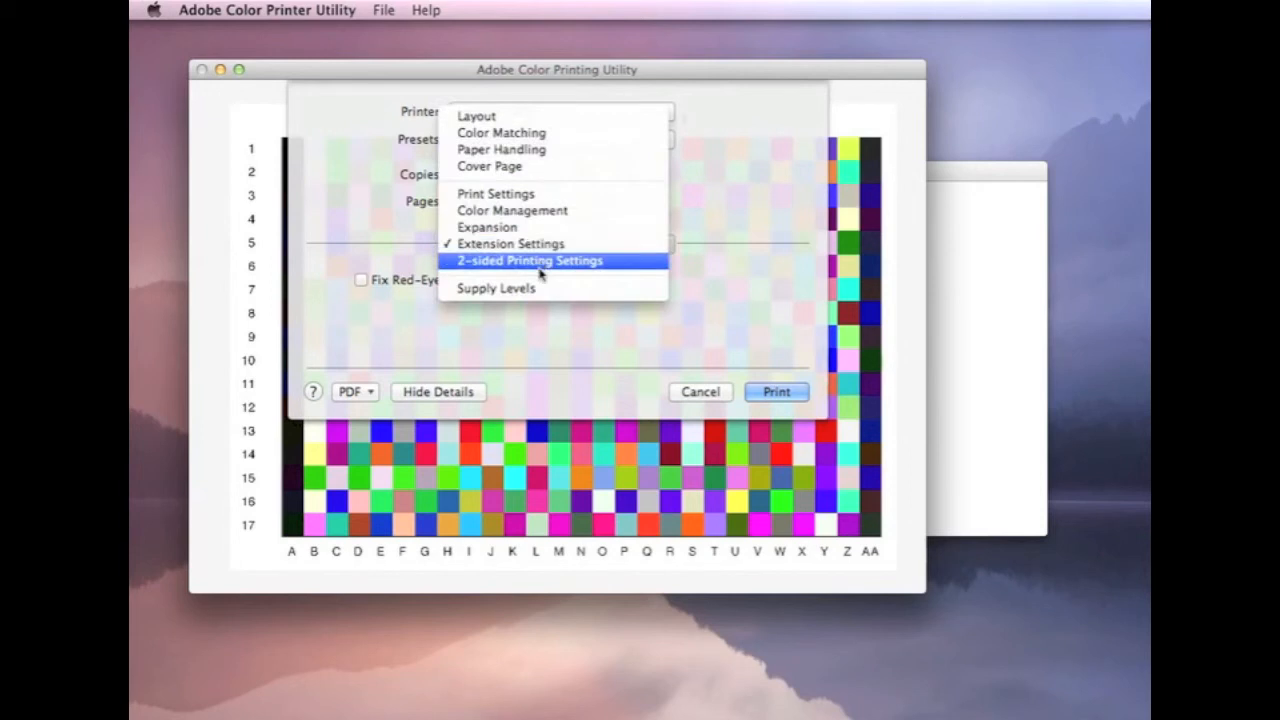
left_click(541, 266)
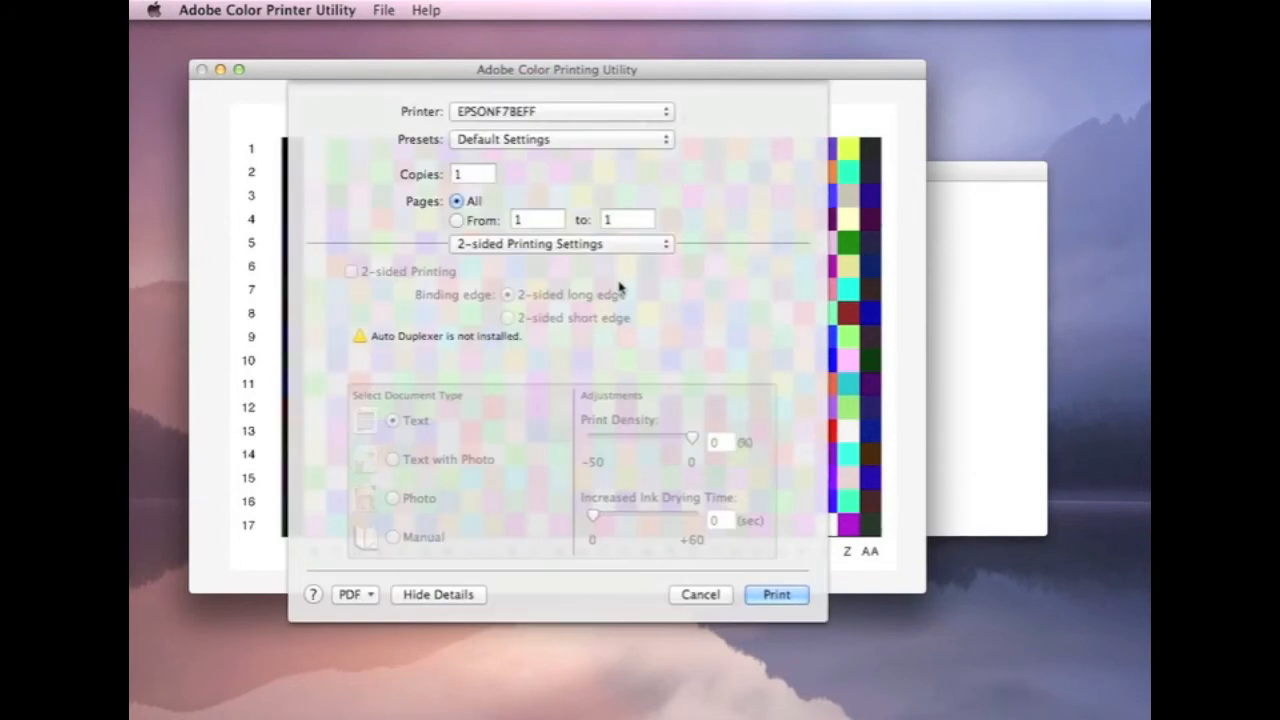
left_click(651, 241)
left_click(737, 243)
left_click(630, 246)
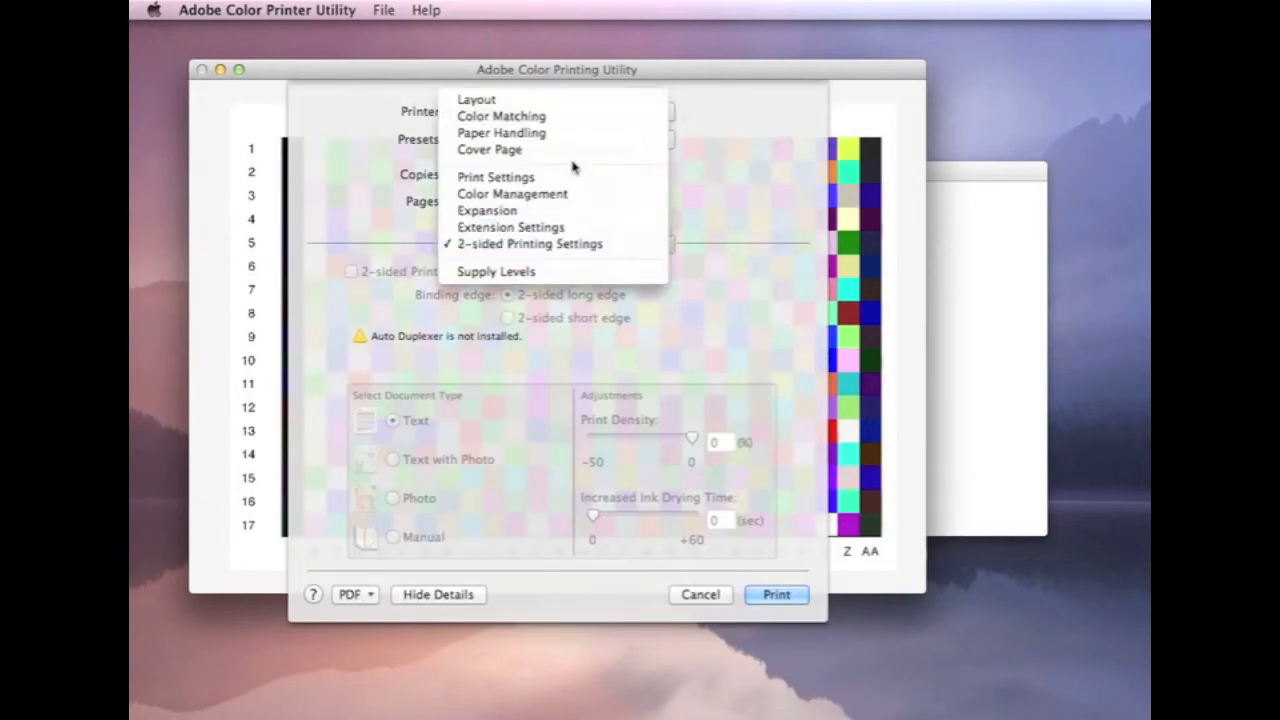
left_click(569, 106)
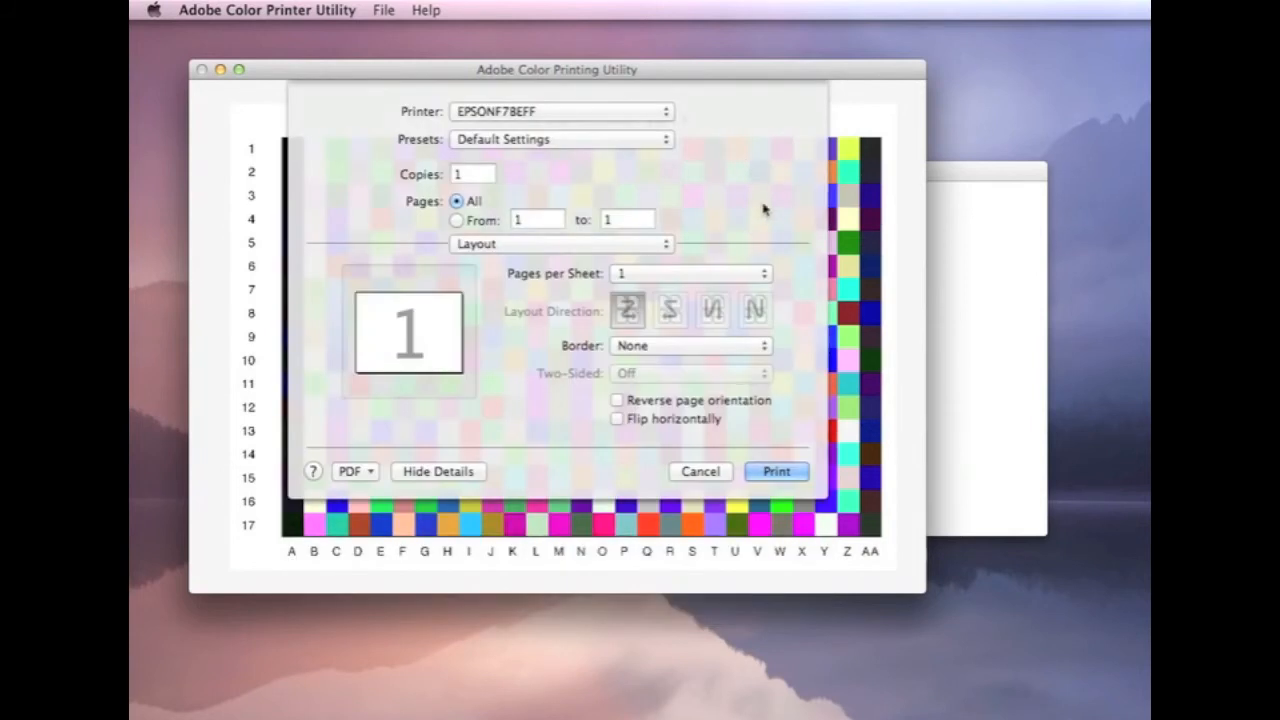
left_click(777, 472)
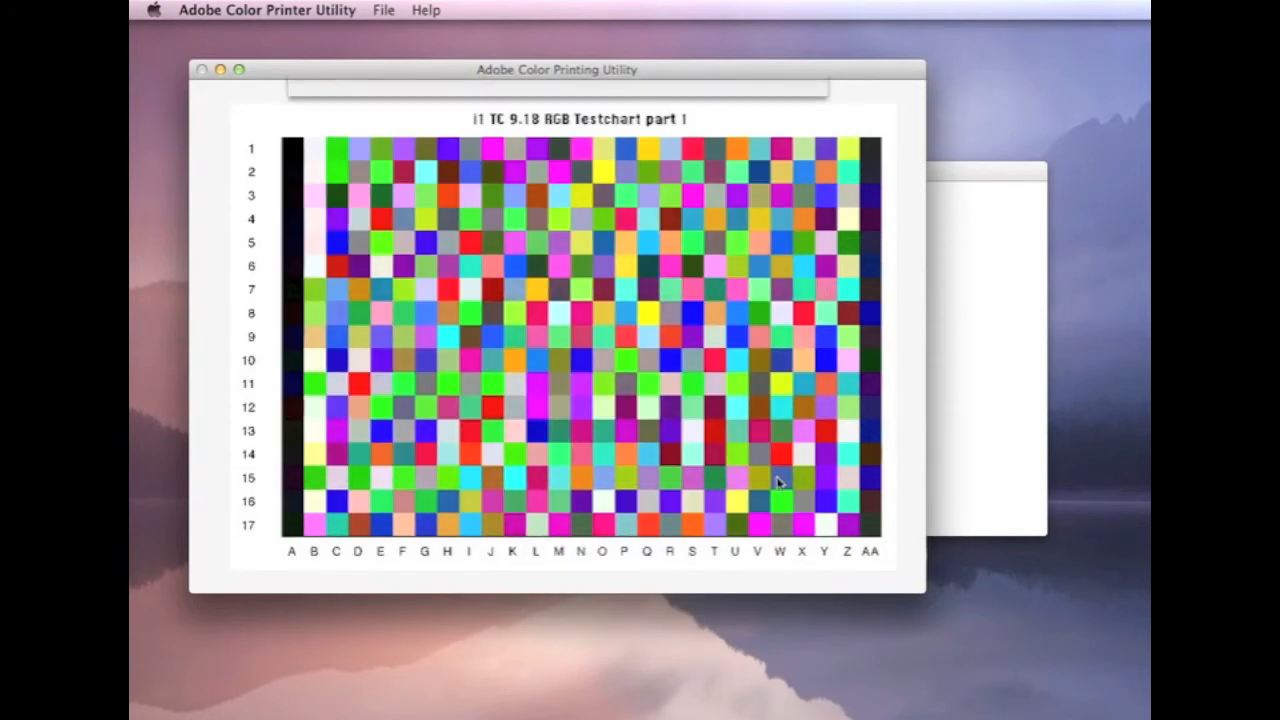
Open the second test chart, TC9.18 RGB i1 2_2.tif, from the PureProfilesChartsStdA4 folder.
left_click(386, 10)
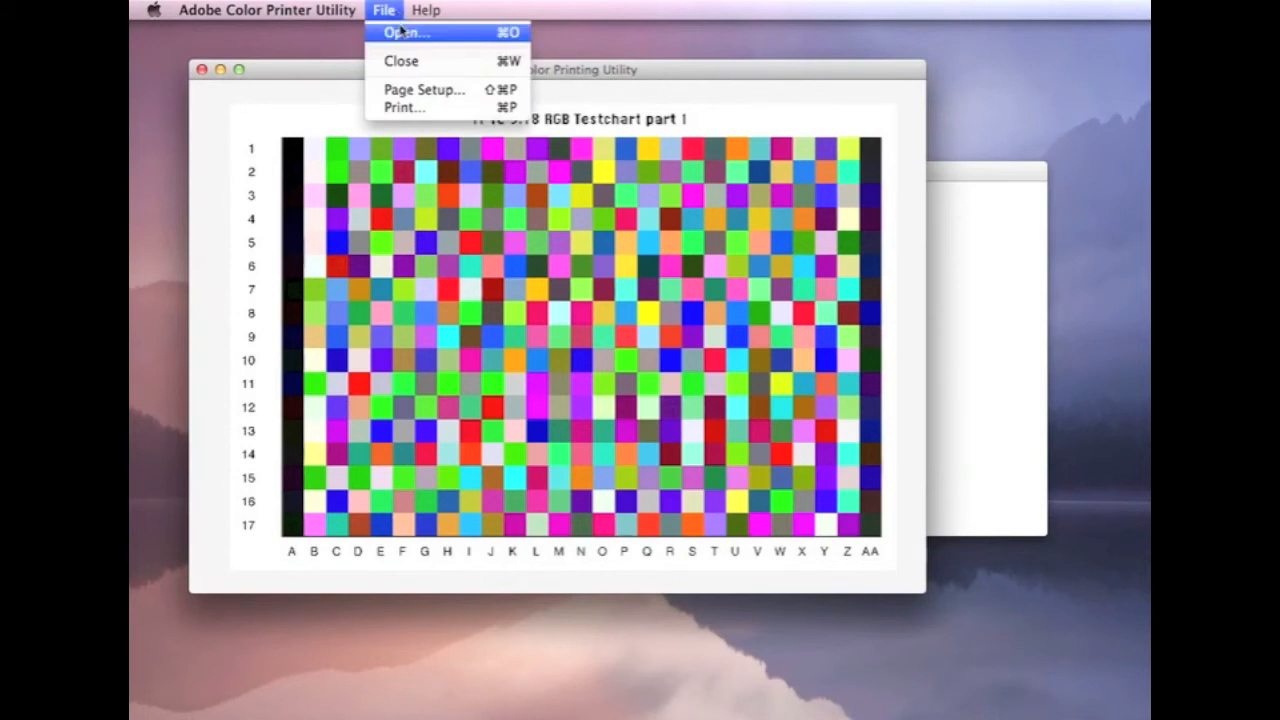
left_click(414, 35)
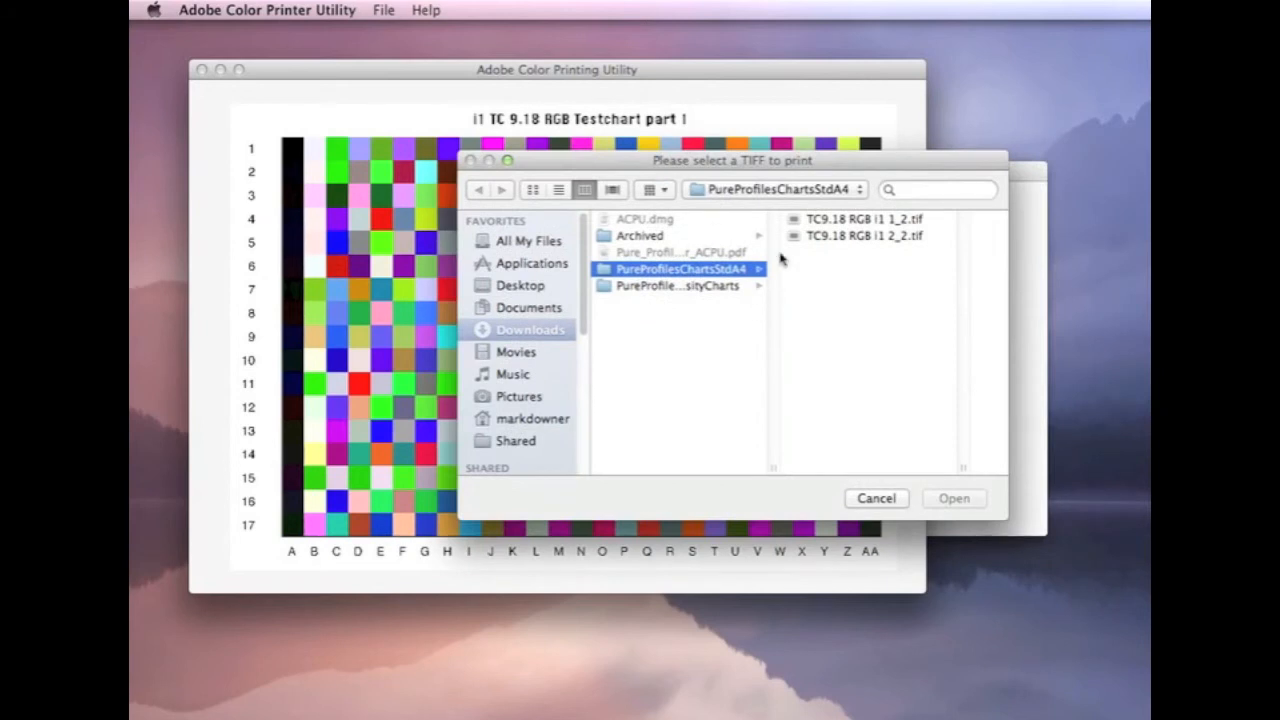
left_click(852, 238)
key("Return")
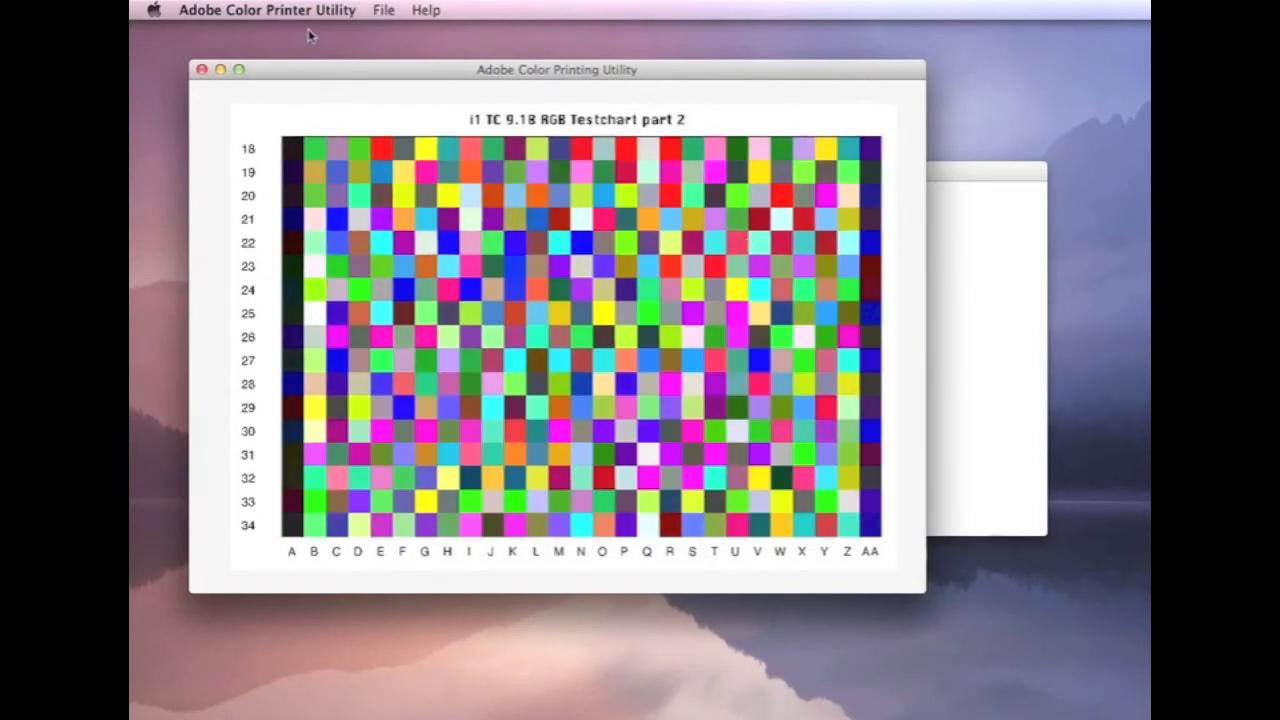
Check the printer, paper size, orientation and scale in the second chart's page setup and accept them.
left_click(383, 10)
left_click(424, 92)
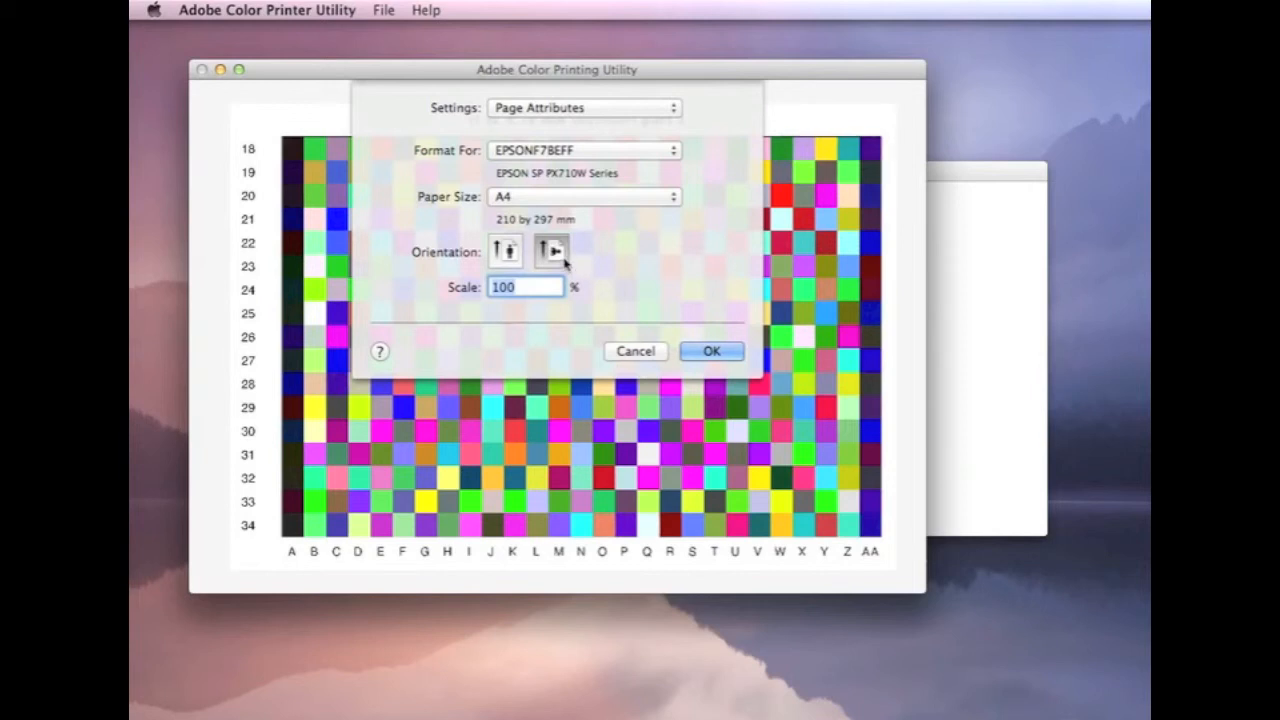
left_click(722, 356)
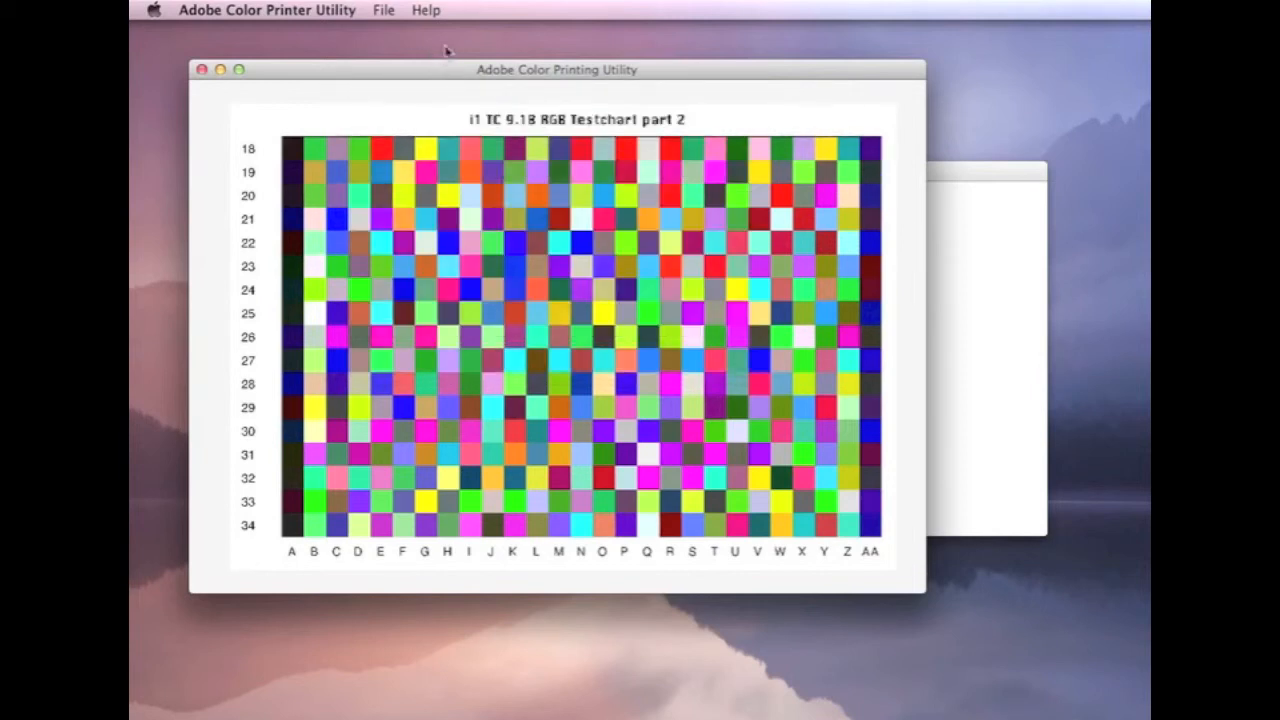
Bring up the print options for the second chart and check its Color Matching and Print Settings.
left_click(390, 11)
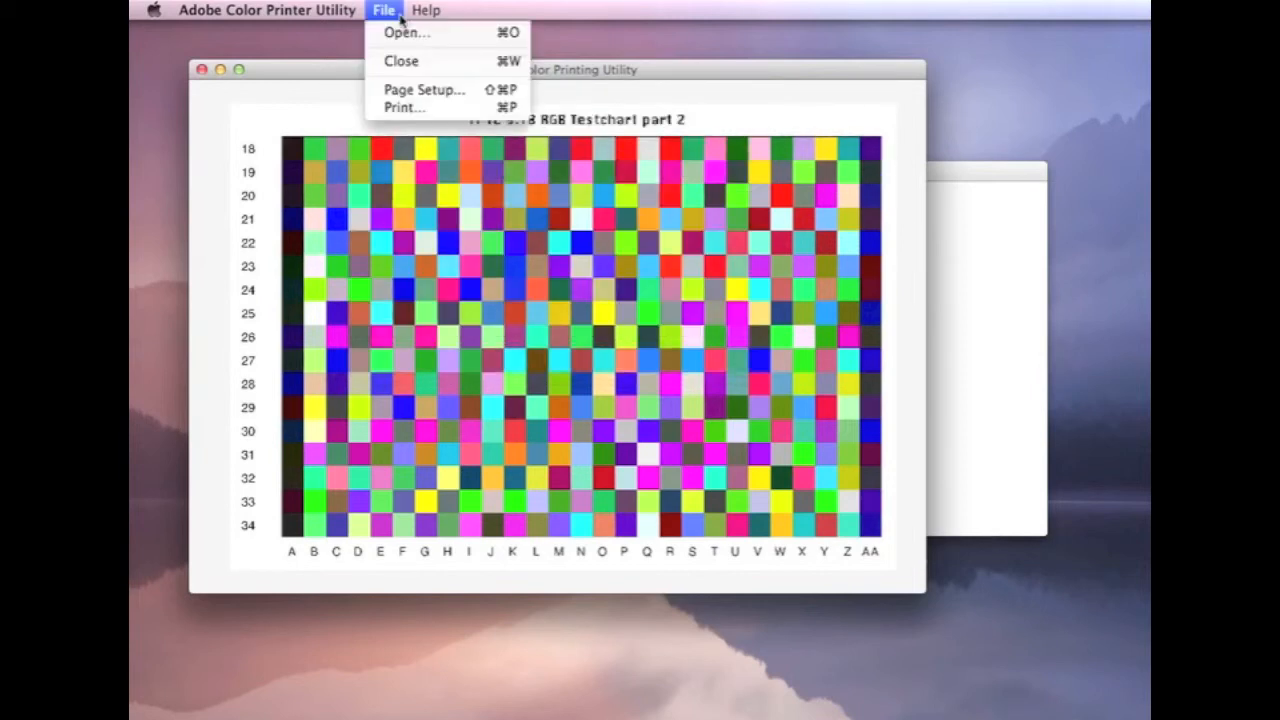
left_click(400, 107)
left_click(628, 247)
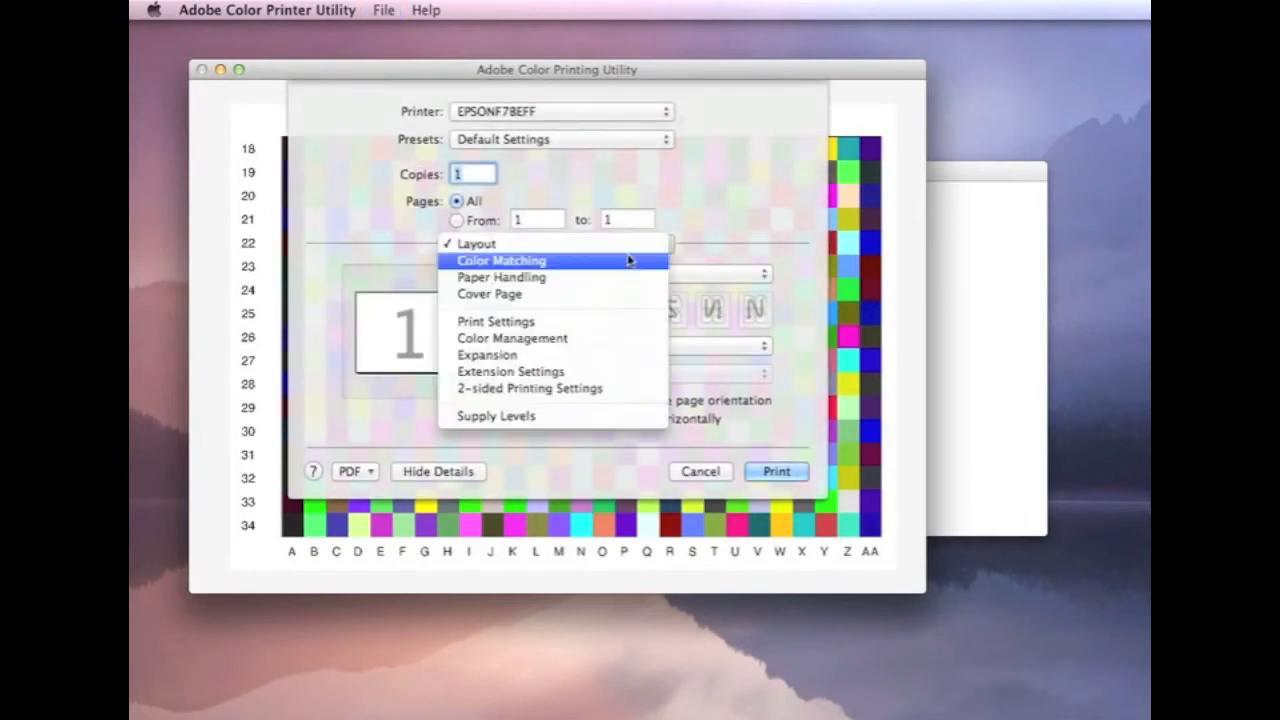
left_click(606, 256)
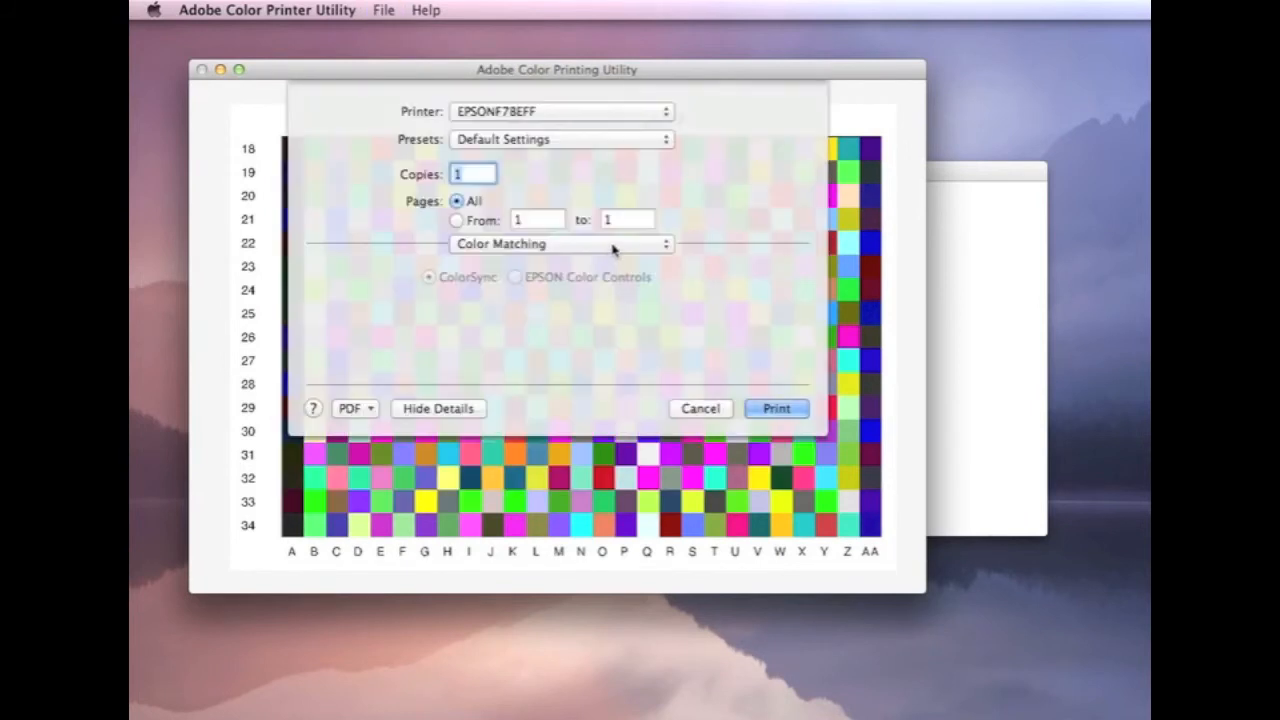
left_click(611, 247)
left_click(597, 304)
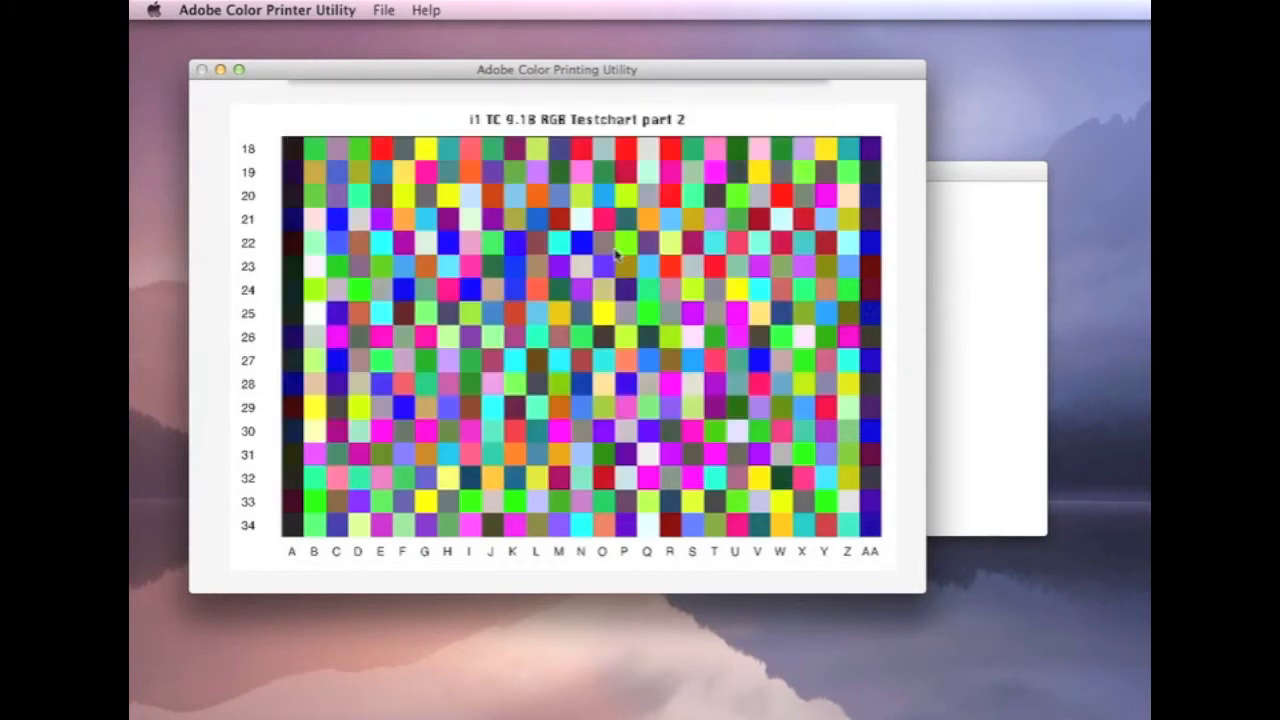
Check the Color Management options for any color adjustment and print the second test chart.
left_click(619, 250)
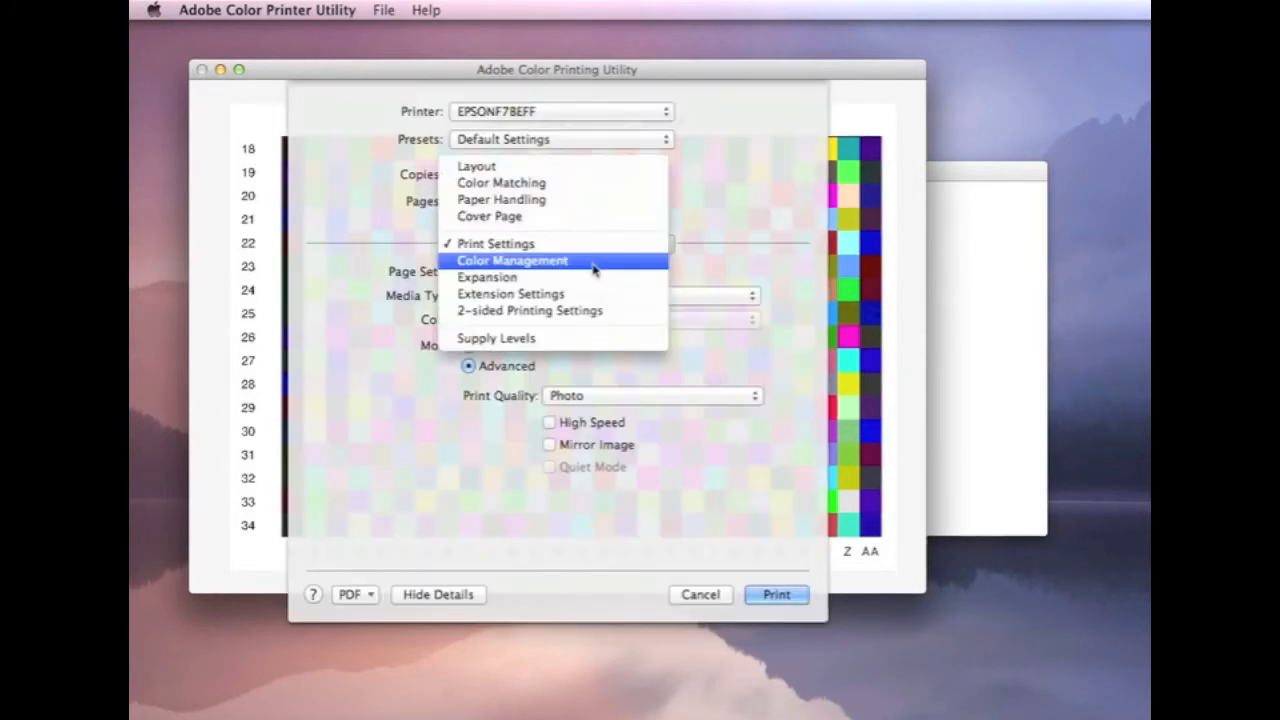
left_click(593, 264)
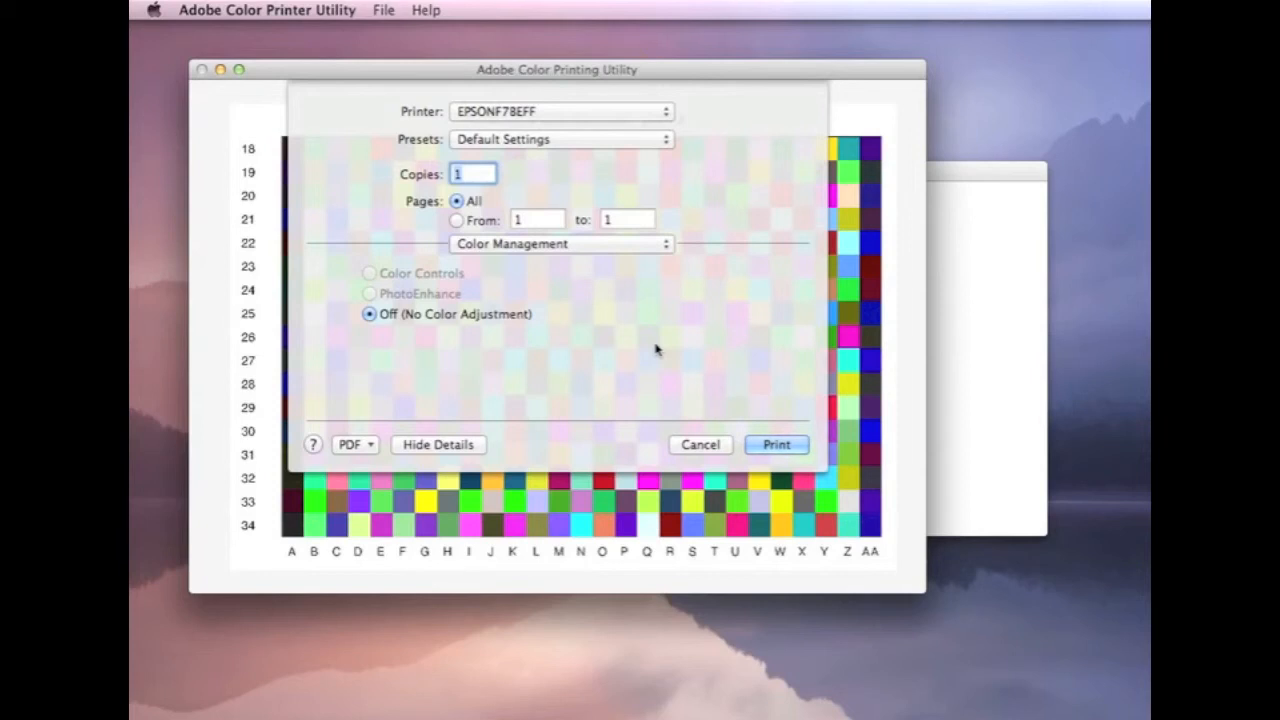
left_click(795, 444)
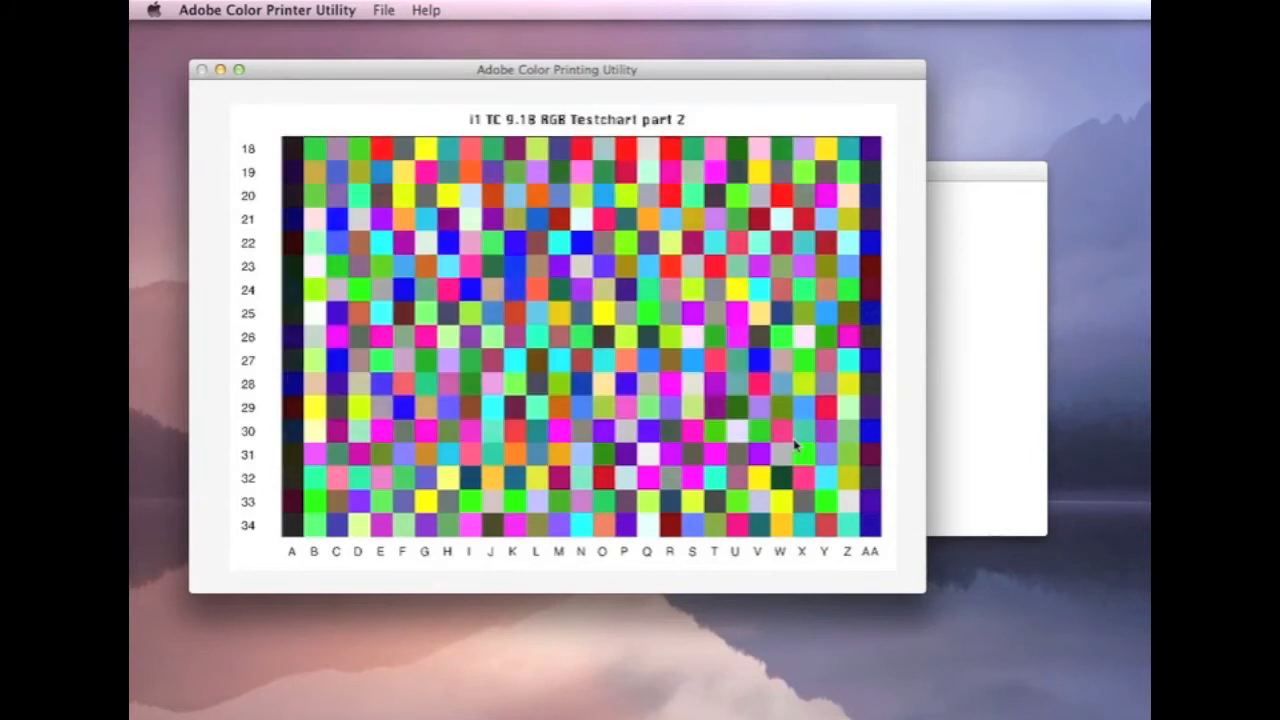